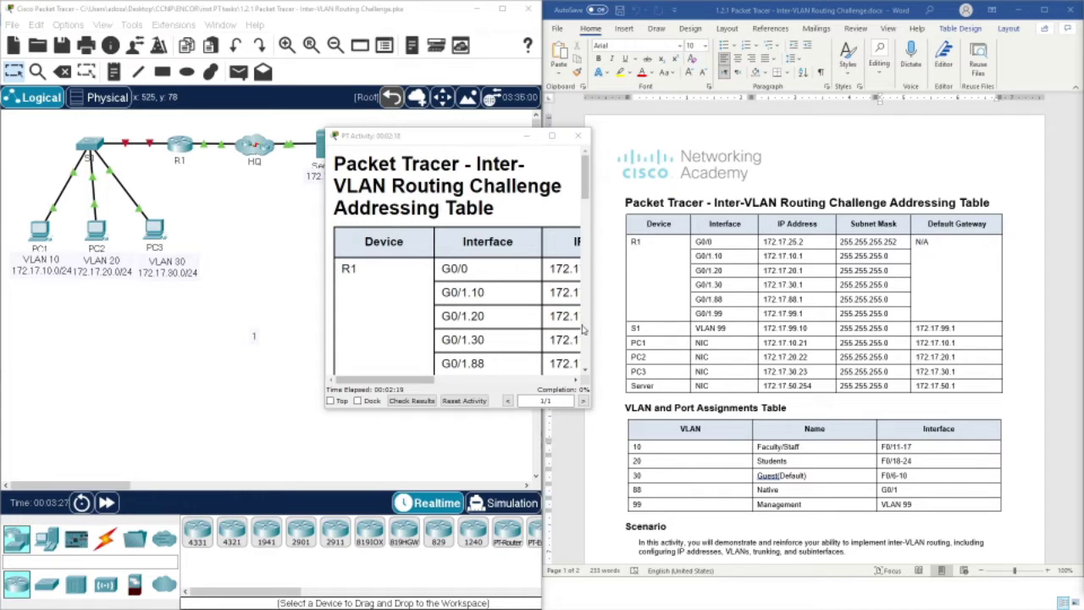
- Move the PT Activity window off the topology and bring the Word instructions document to the front
drag(435, 139, 346, 165)
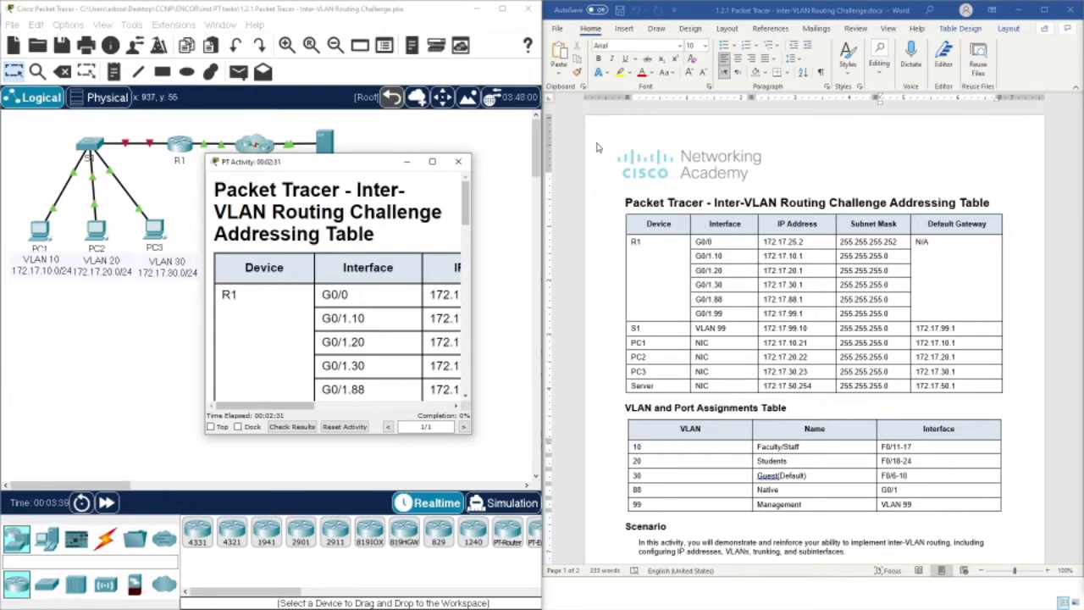
drag(323, 165, 521, 127)
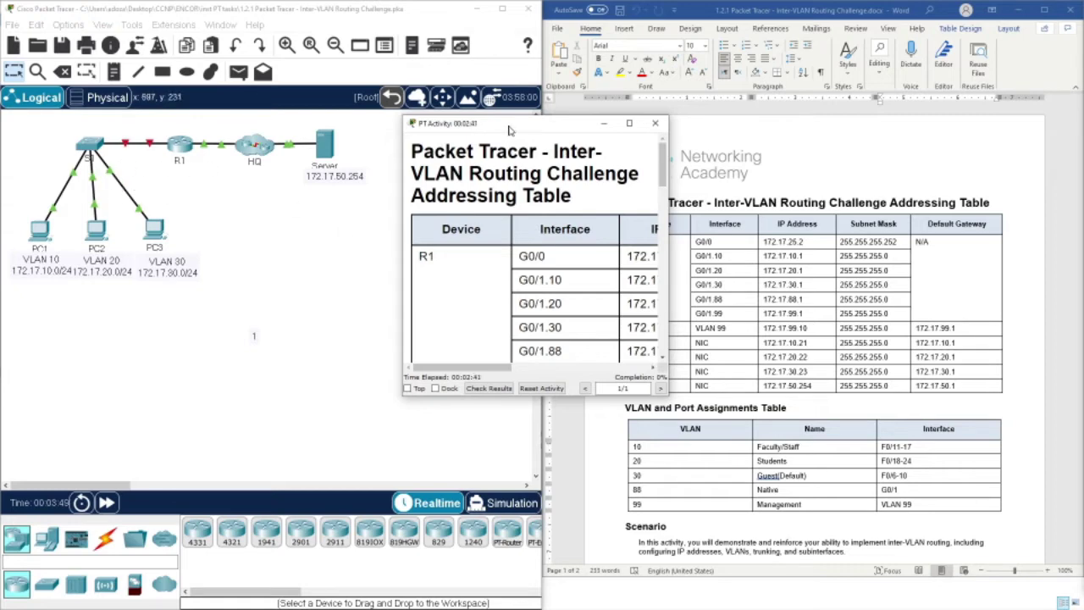
drag(500, 128, 341, 149)
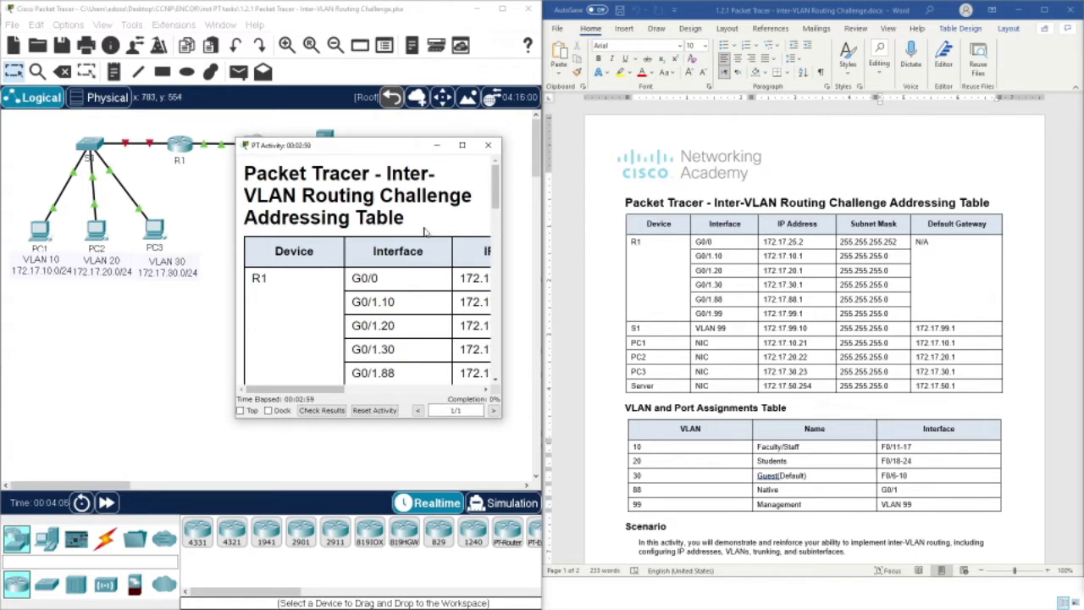
drag(371, 145, 708, 344)
click(592, 203)
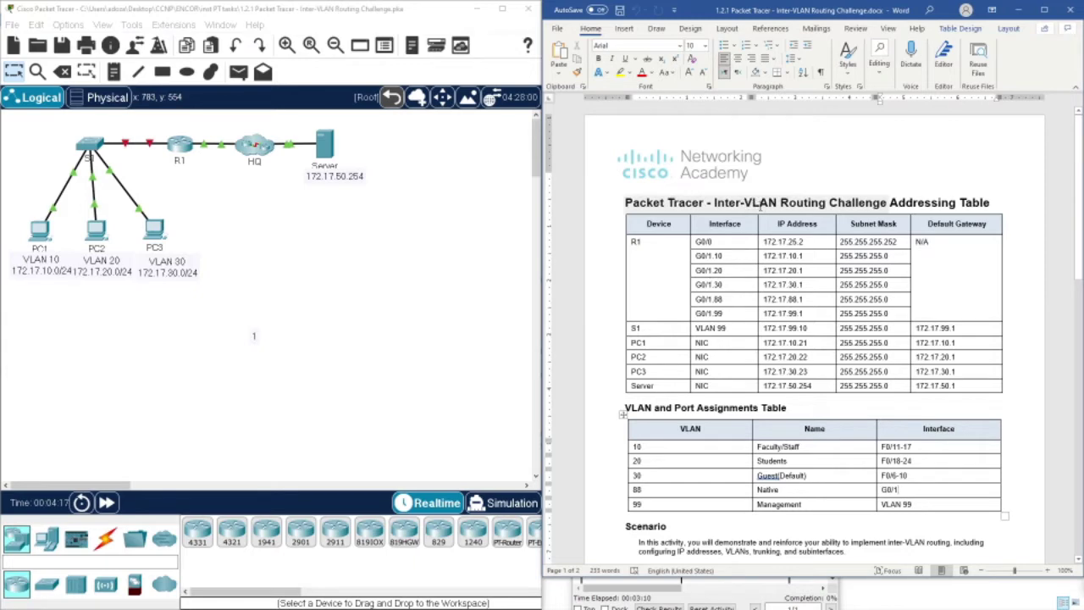
- Review the addressing table, the VLAN and port assignments, the scenario and the configuration instructions in the document
scroll(844, 208, down, 5)
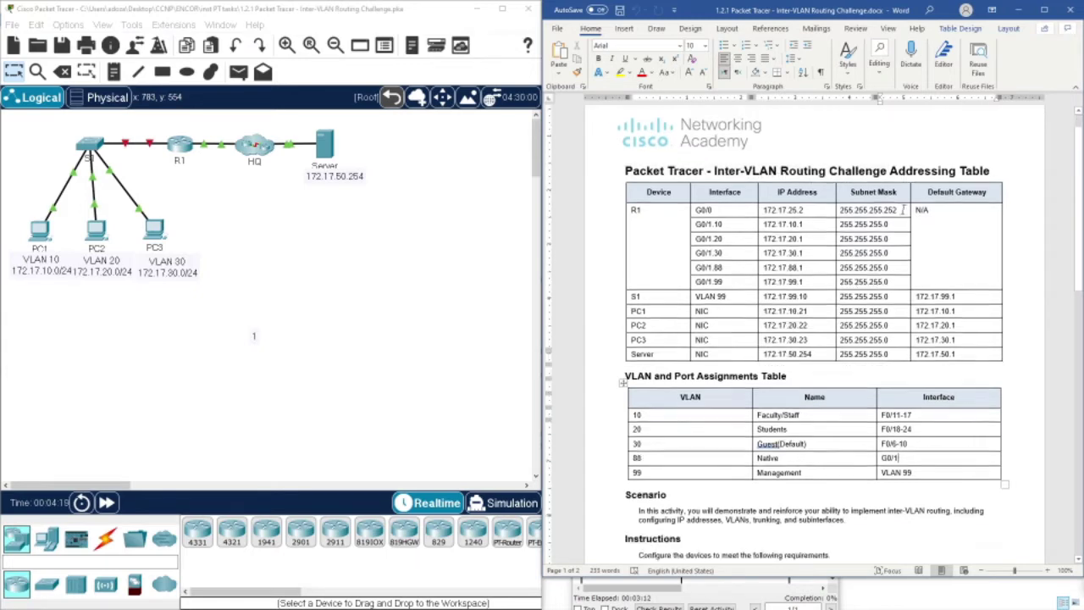
scroll(858, 249, down, 2)
scroll(858, 249, up, 2)
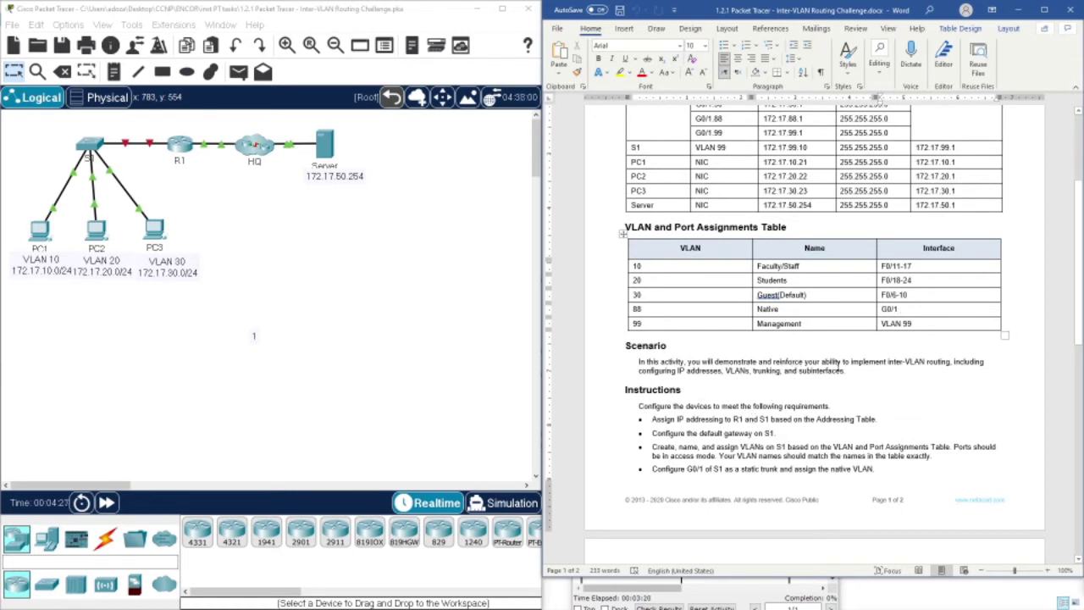
drag(845, 363, 950, 366)
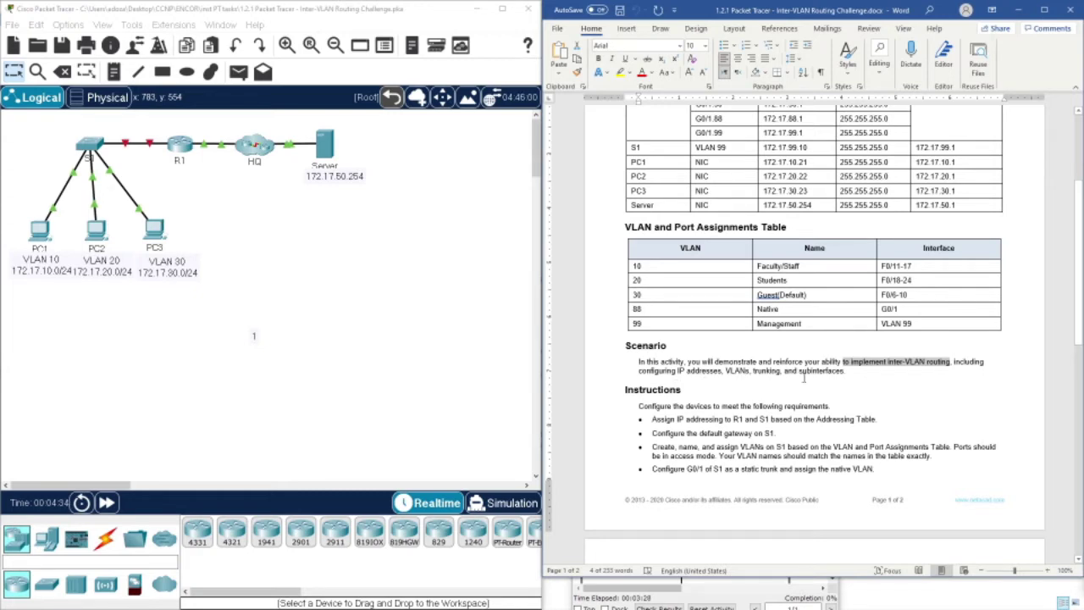
scroll(756, 350, up, 4)
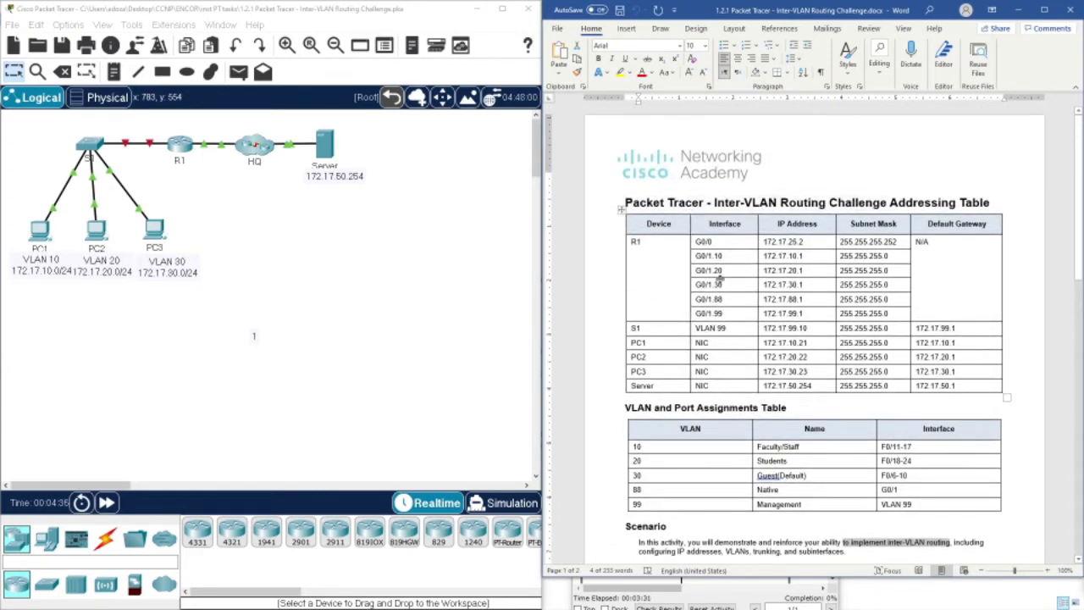
scroll(731, 419, down, 1)
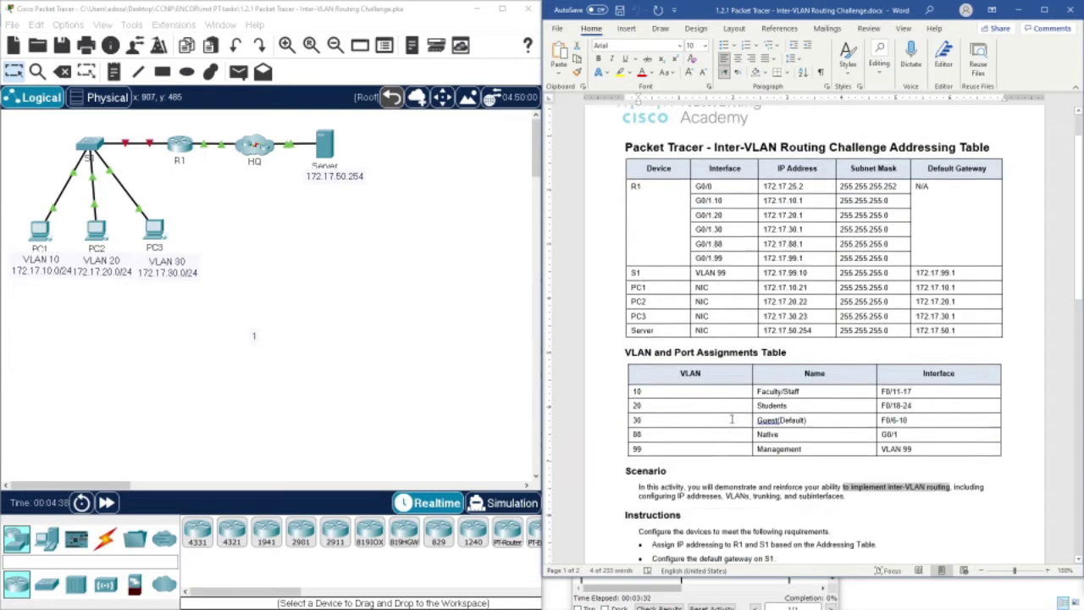
scroll(732, 419, down, 1)
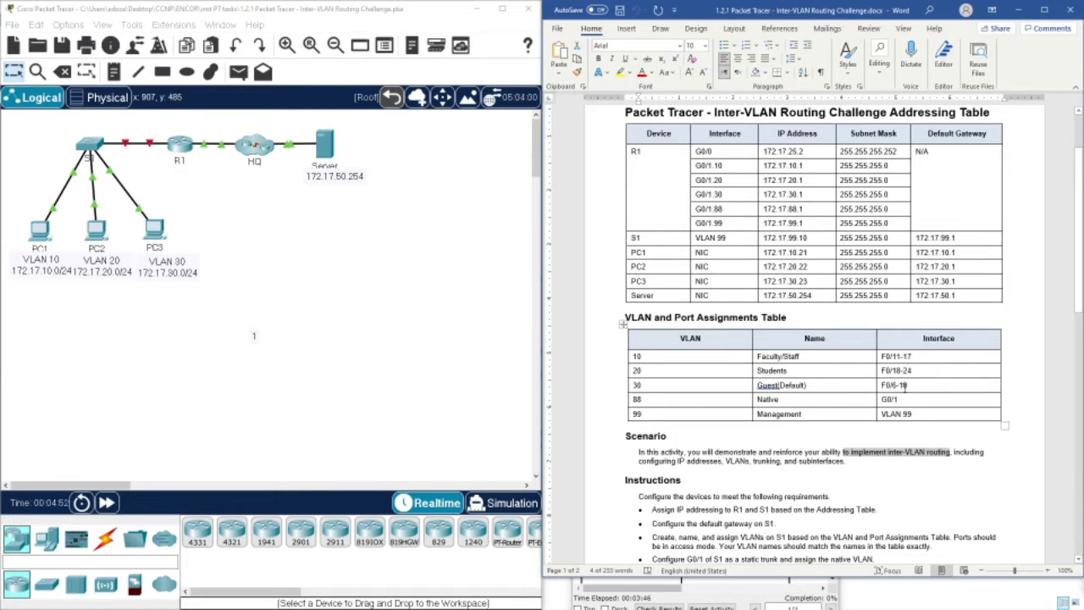
scroll(901, 385, down, 3)
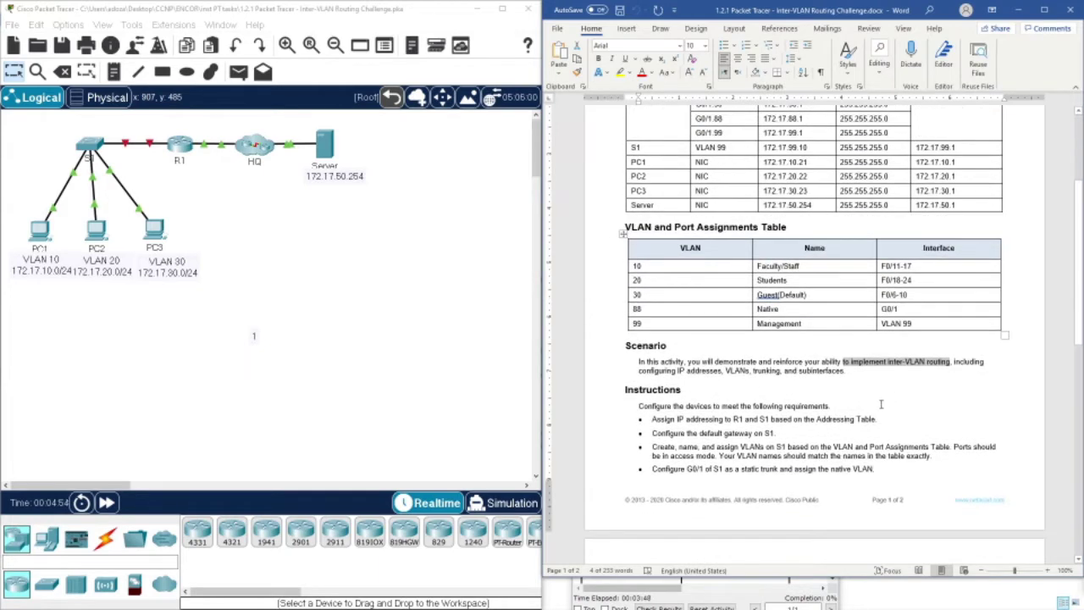
scroll(823, 428, down, 5)
scroll(818, 425, up, 5)
scroll(815, 426, down, 3)
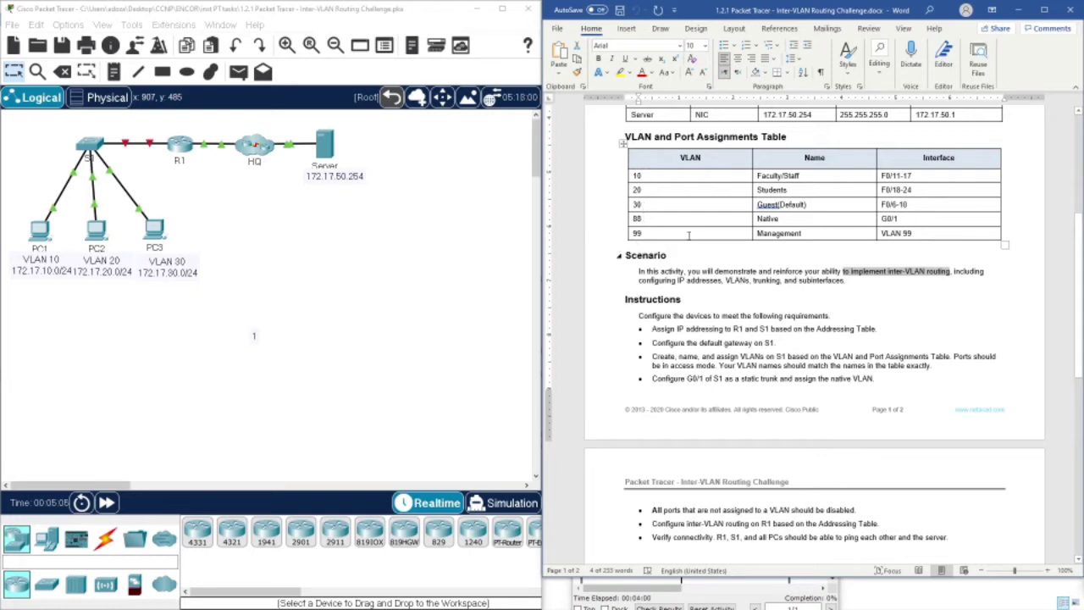
scroll(666, 242, up, 5)
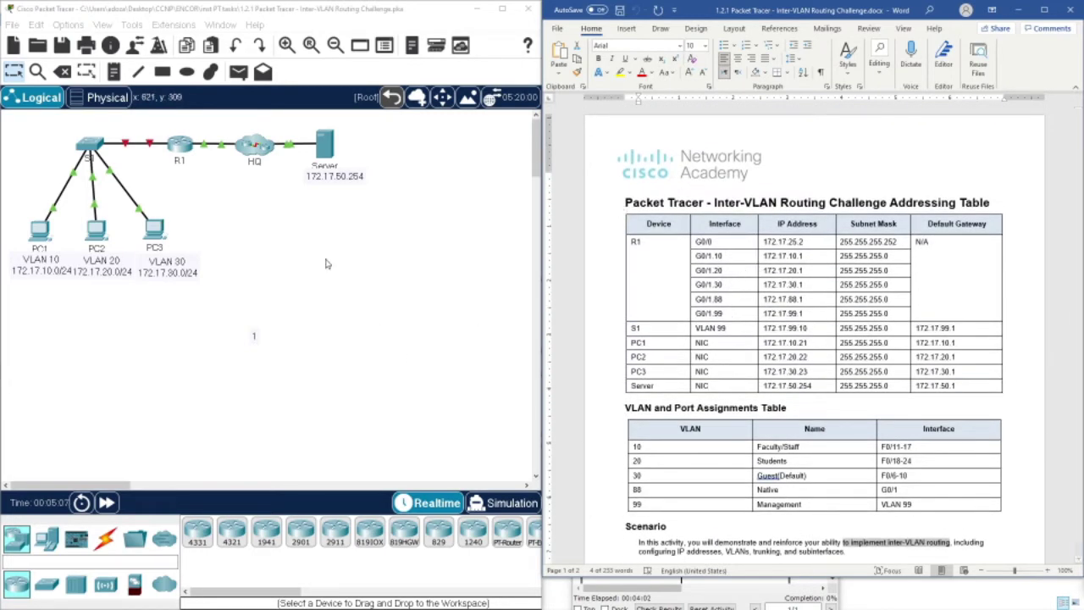
- Open R1's command line clear of the document and enter global configuration mode
click(181, 148)
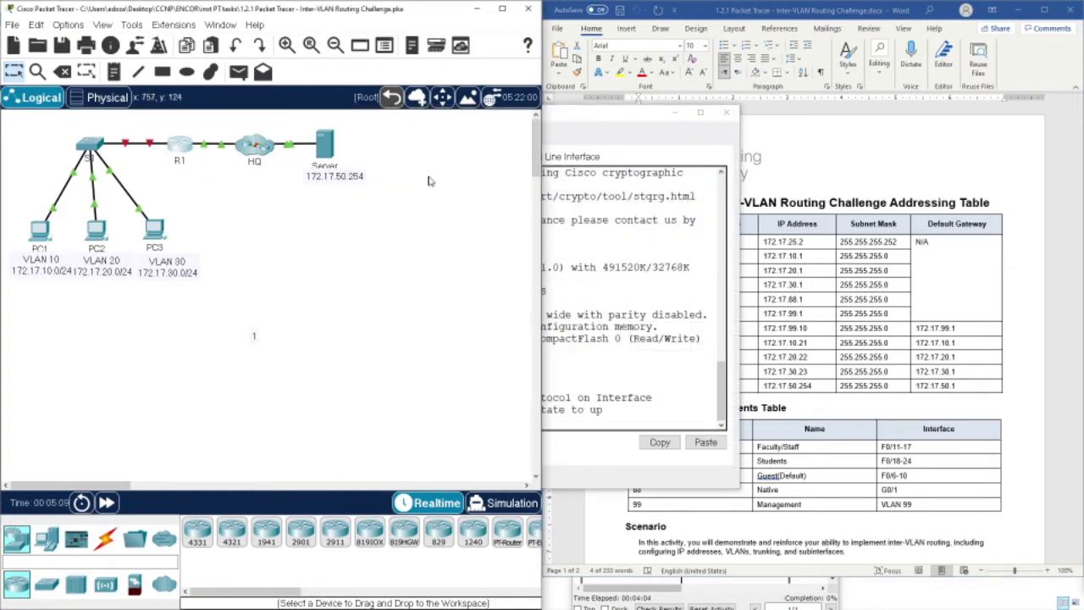
drag(618, 114, 363, 122)
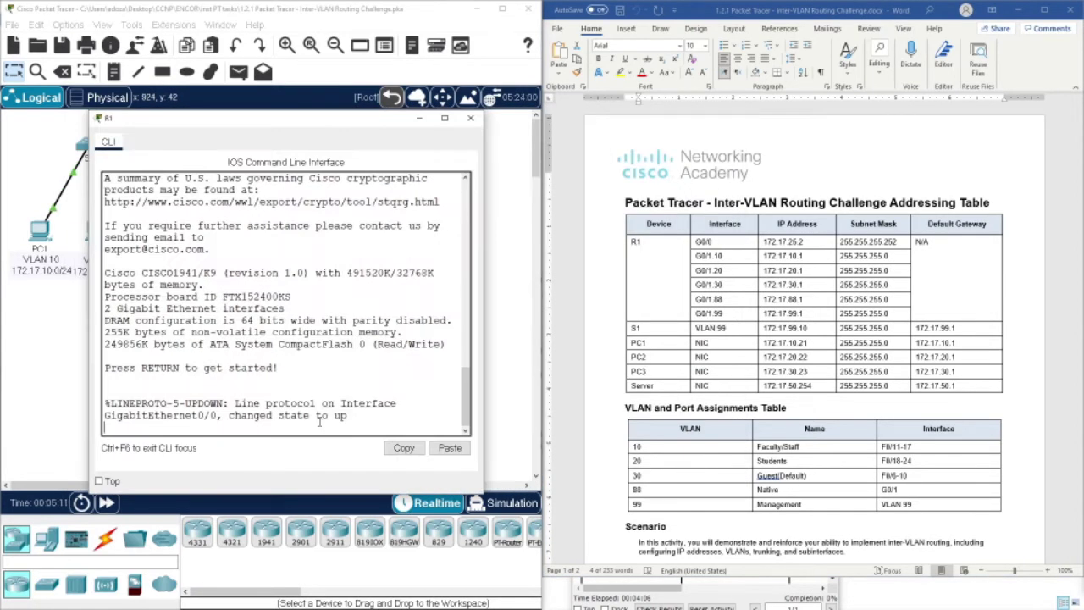
key(Return)
key(Return)
key(Return)
key(Return)
key(Return)
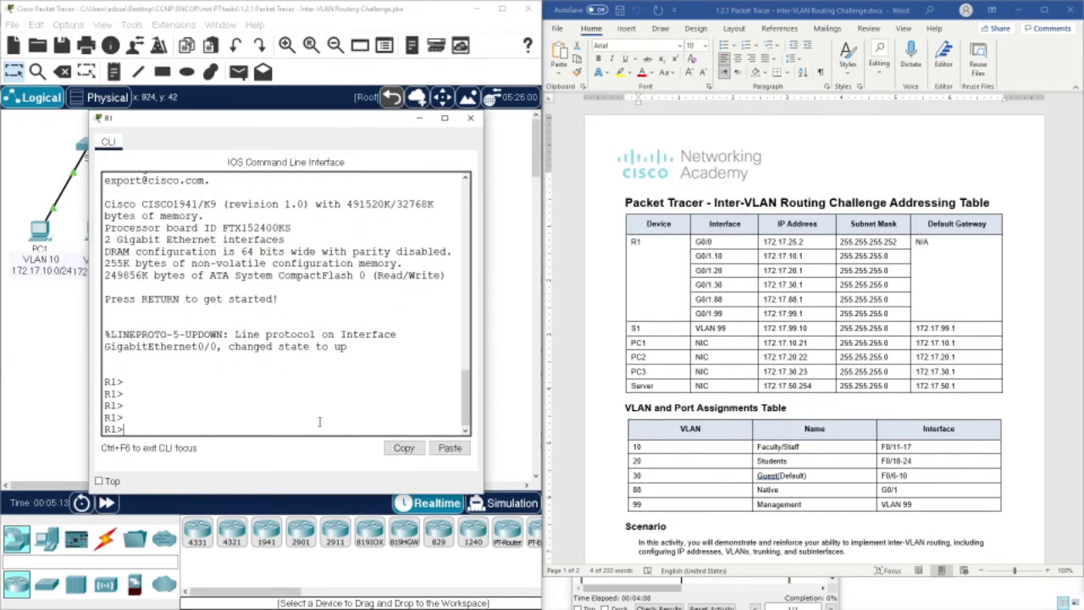
text(en)
key(Return)
text(conf t)
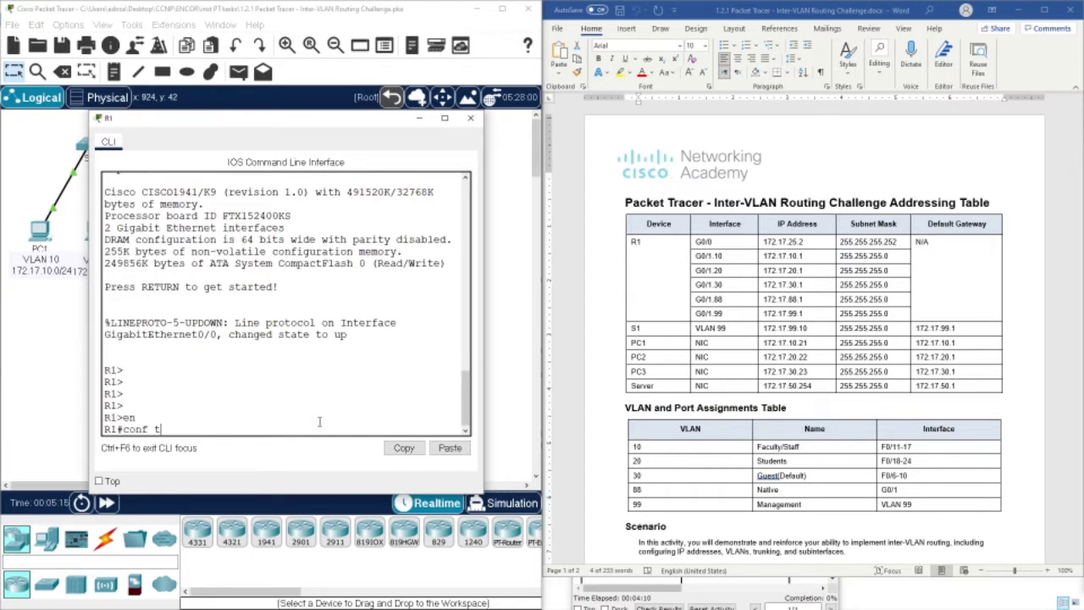
key(Return)
- Enter interface g0/0 on R1 and begin its ip address command with 172.17.25.2 copied from the addressing table
text(i)
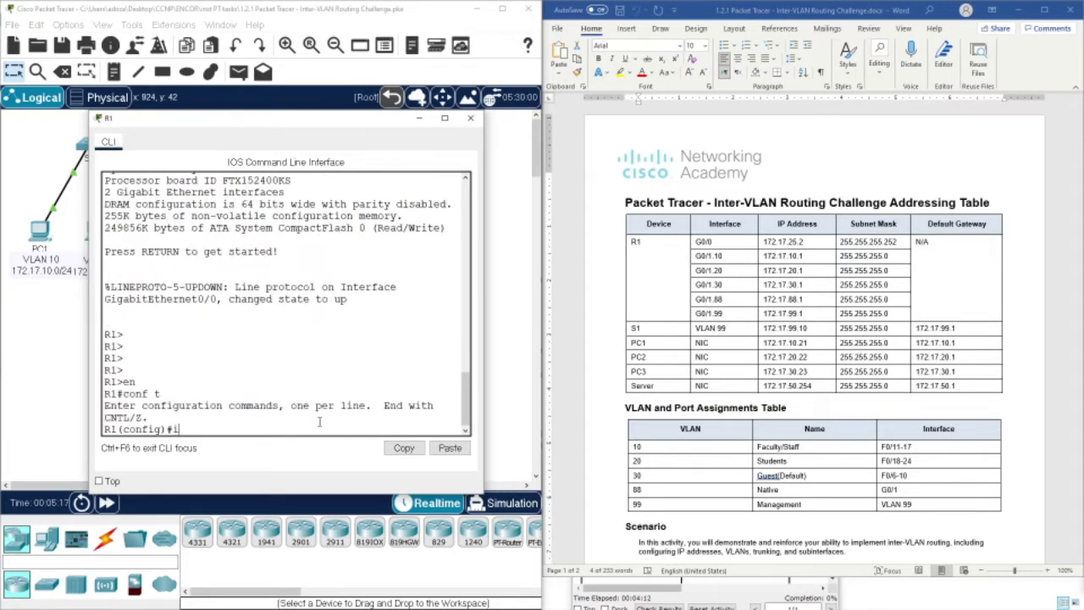
text(pnt g0/0)
key(Return)
text(ip)
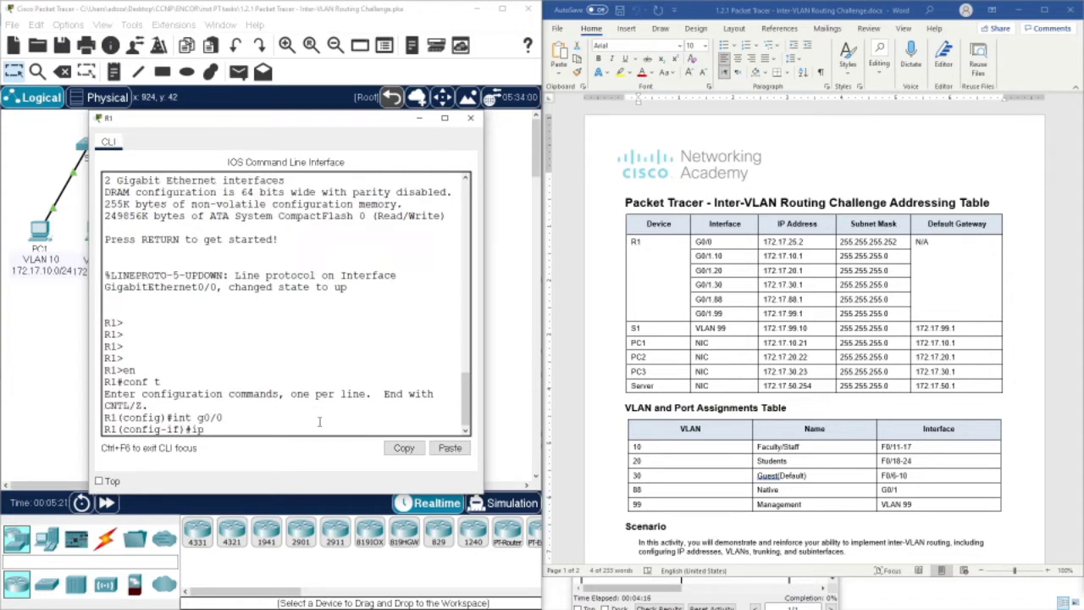
text( ad)
key(Tab)
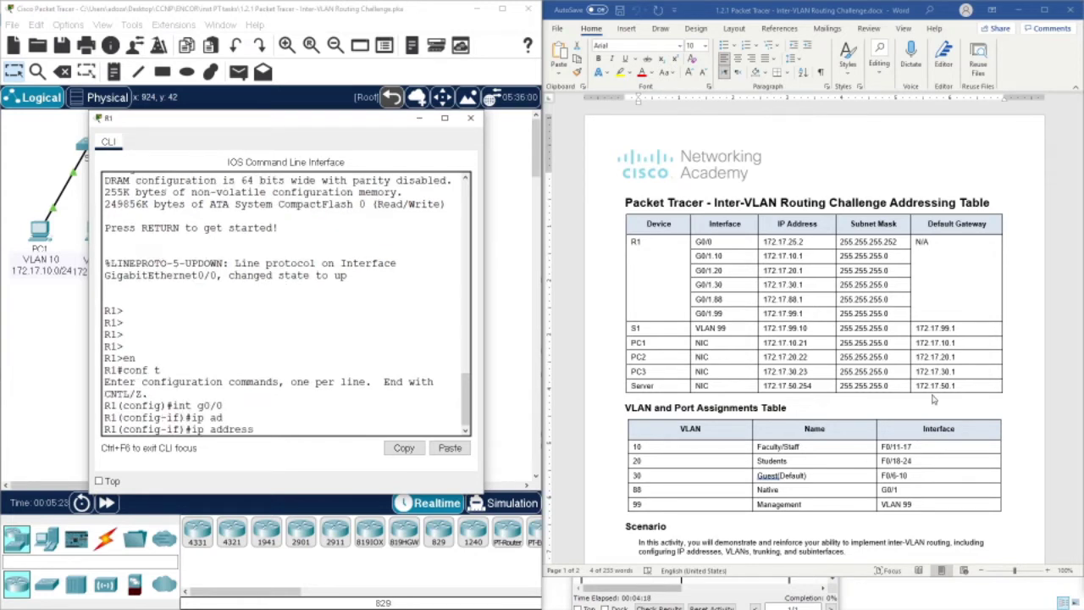
click(793, 245)
double_click(793, 245)
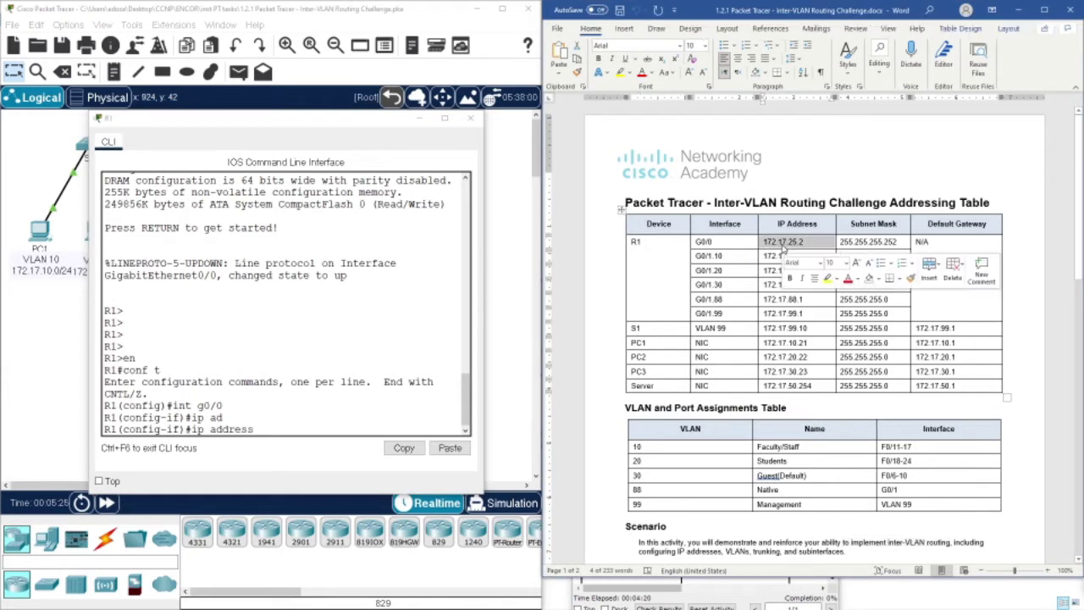
right_click(793, 244)
click(815, 270)
click(297, 423)
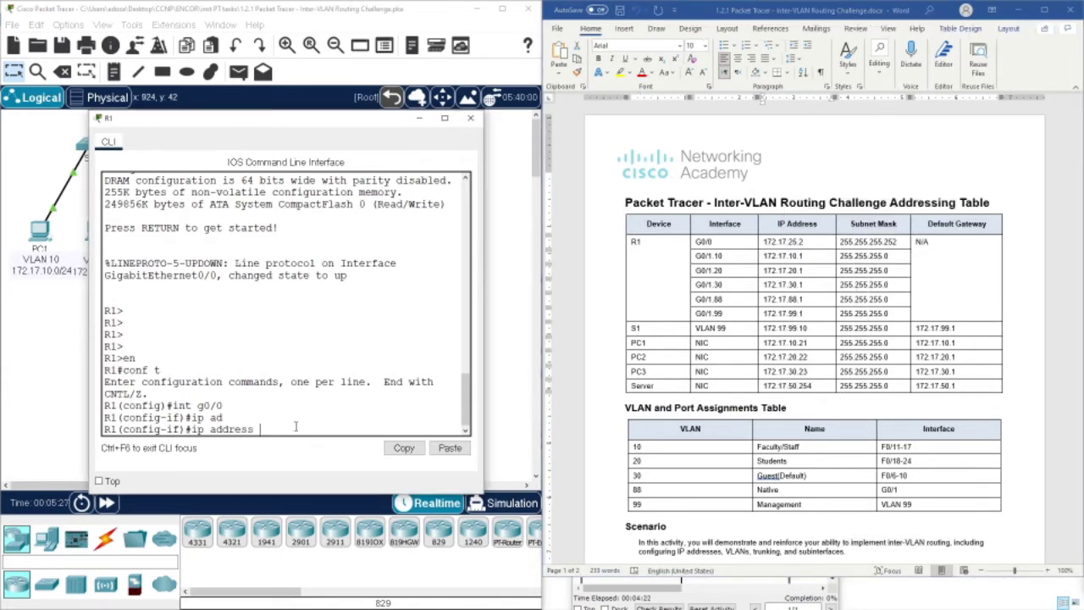
right_click(296, 423)
click(322, 447)
- Complete the G0/0 address command with subnet mask 255.255.255.252 copied from the addressing table and run it
click(859, 244)
double_click(860, 244)
right_click(859, 244)
click(881, 269)
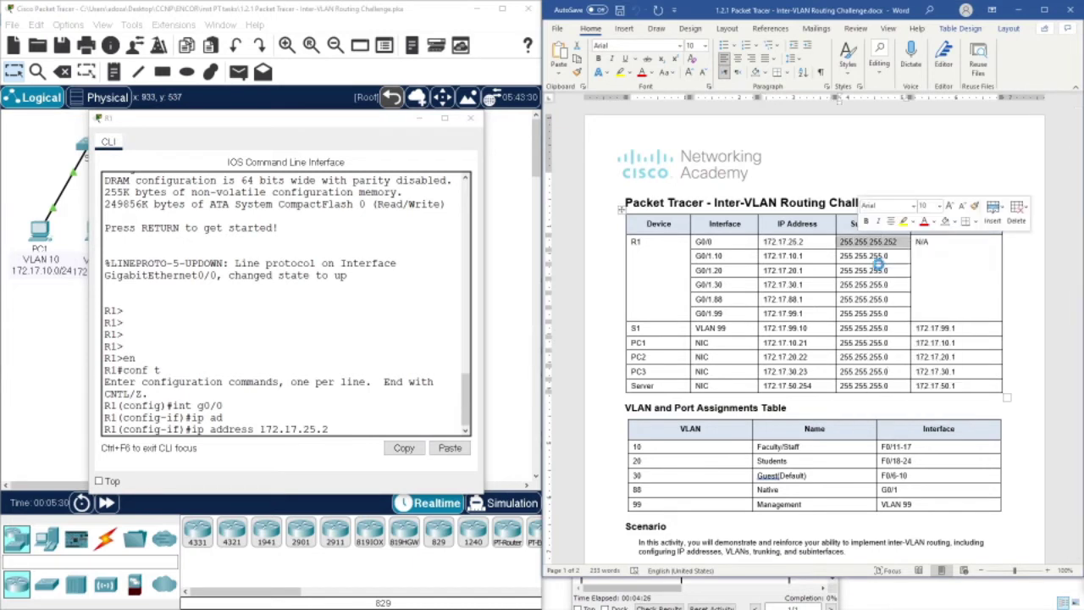
click(360, 430)
right_click(360, 431)
click(386, 453)
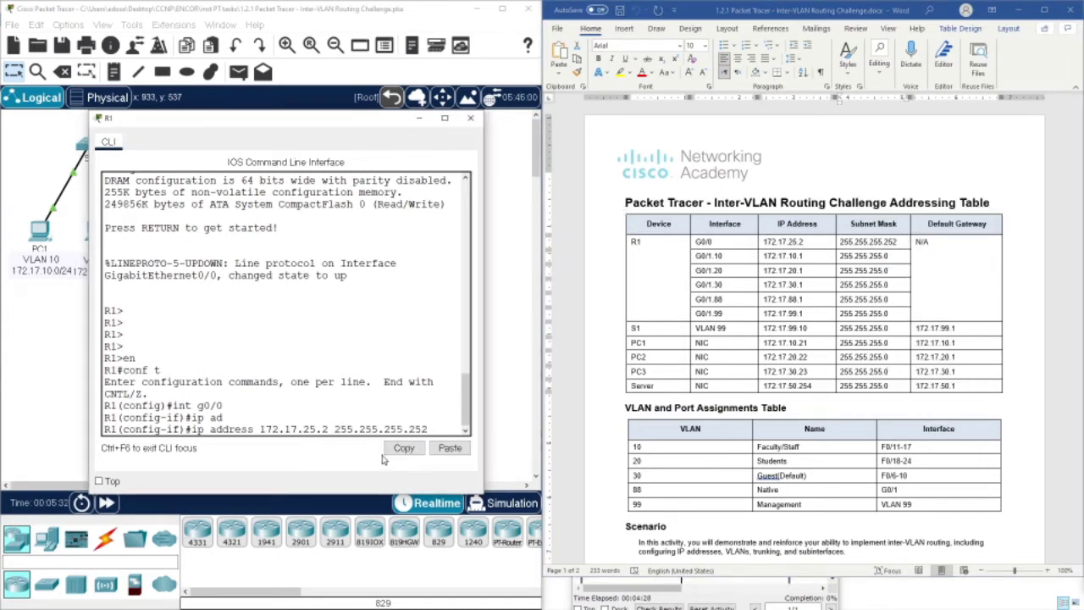
key(Return)
- Enable R1's G0/0 interface with no shutdown
text(no sh)
key(Tab)
key(Return)
key(Return)
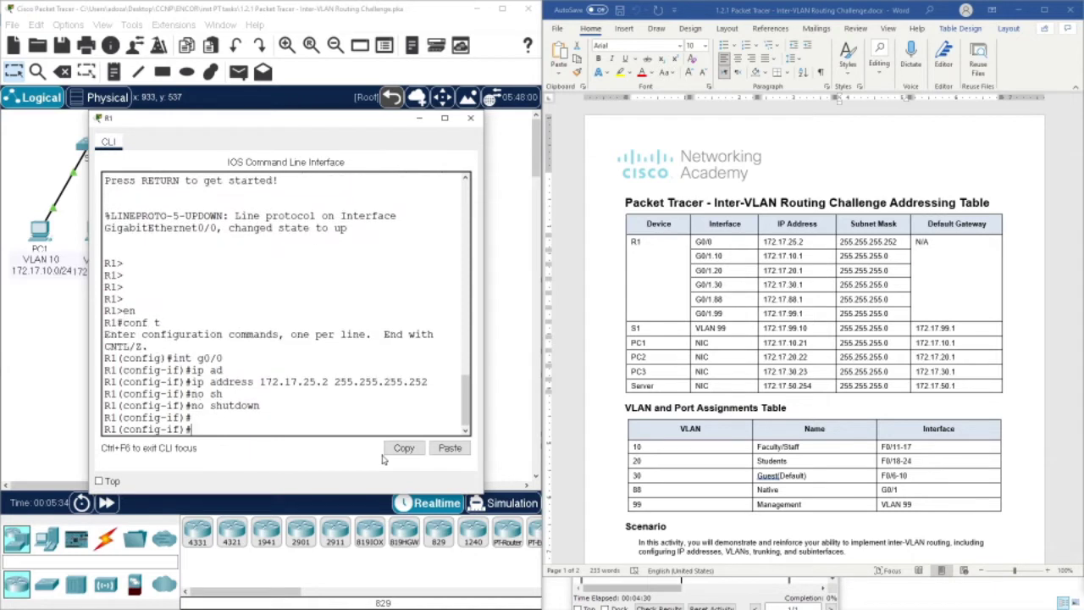
key(Return)
key(Return)
key(Return)
key(Return)
- Enter interface g0/1 on R1 and enable it with no sh
text(int 0/1)
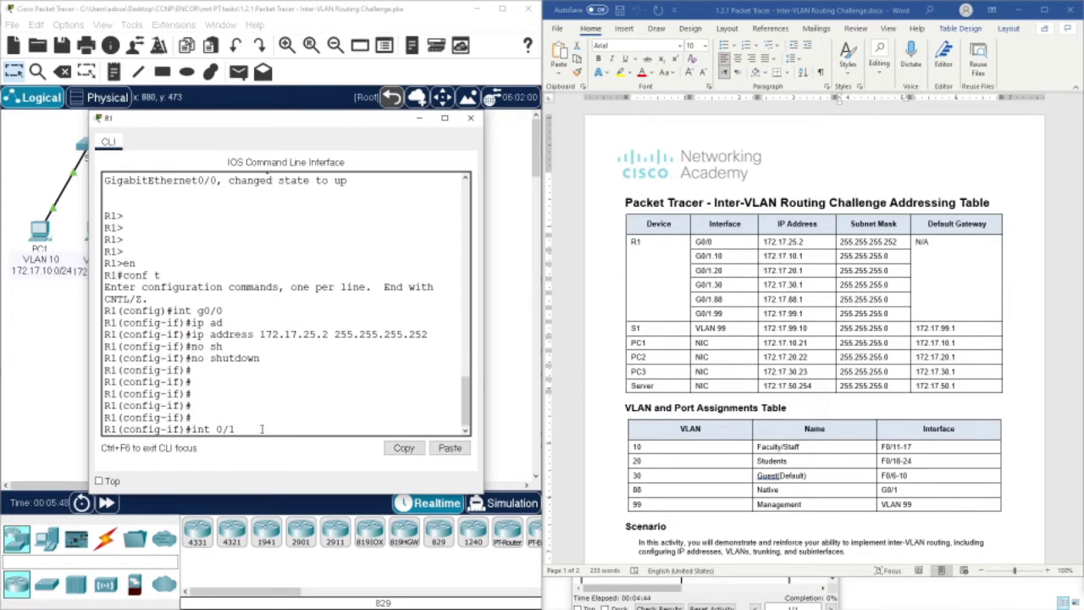
key(Left)
key(Left)
key(Left)
text(g)
key(Return)
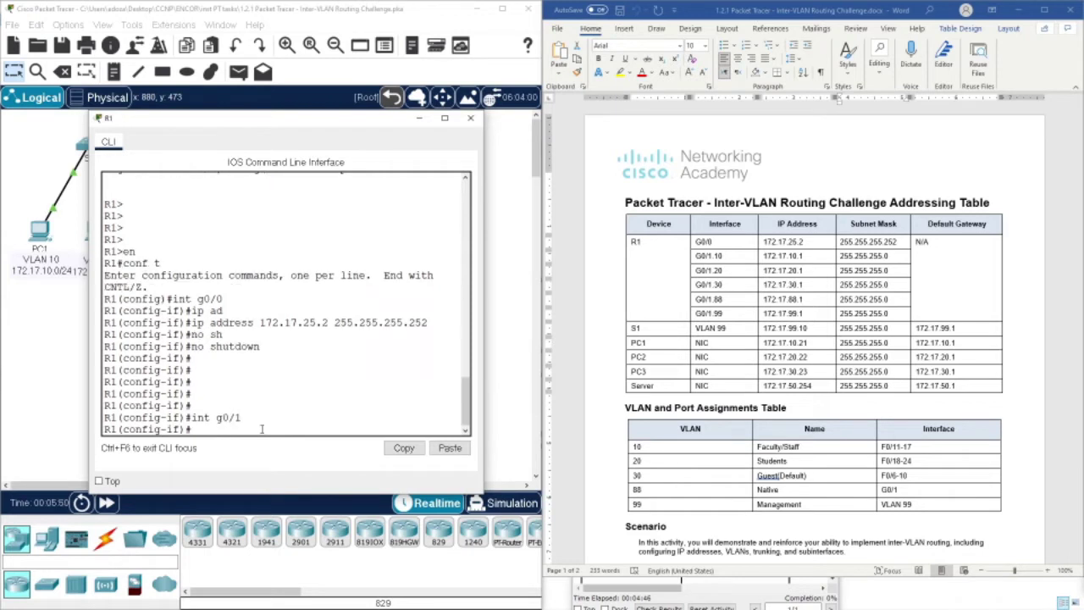
text(no sh)
key(Return)
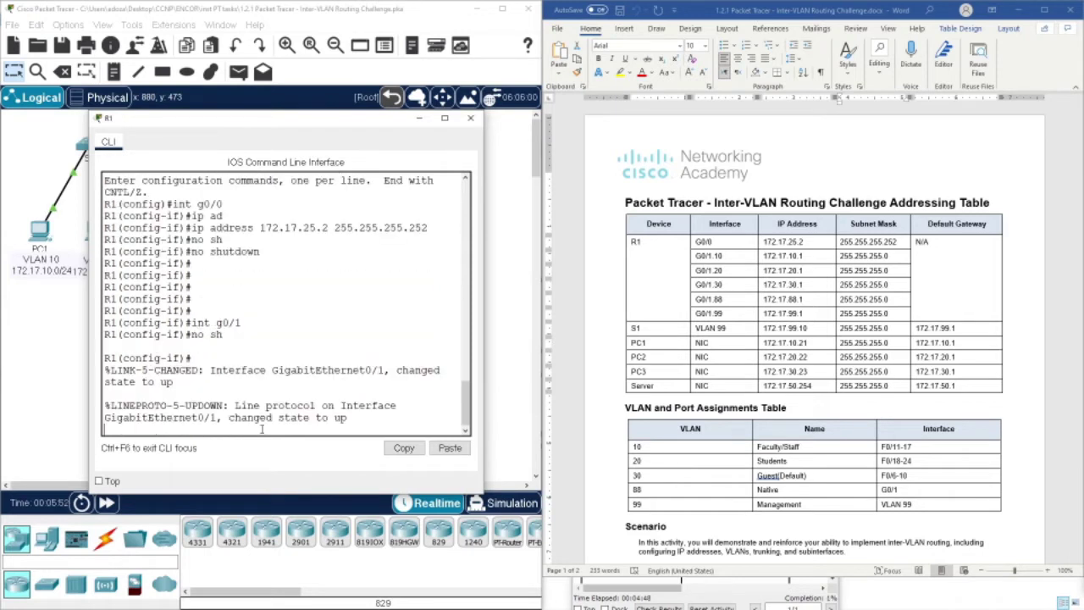
key(Return)
key(Return)
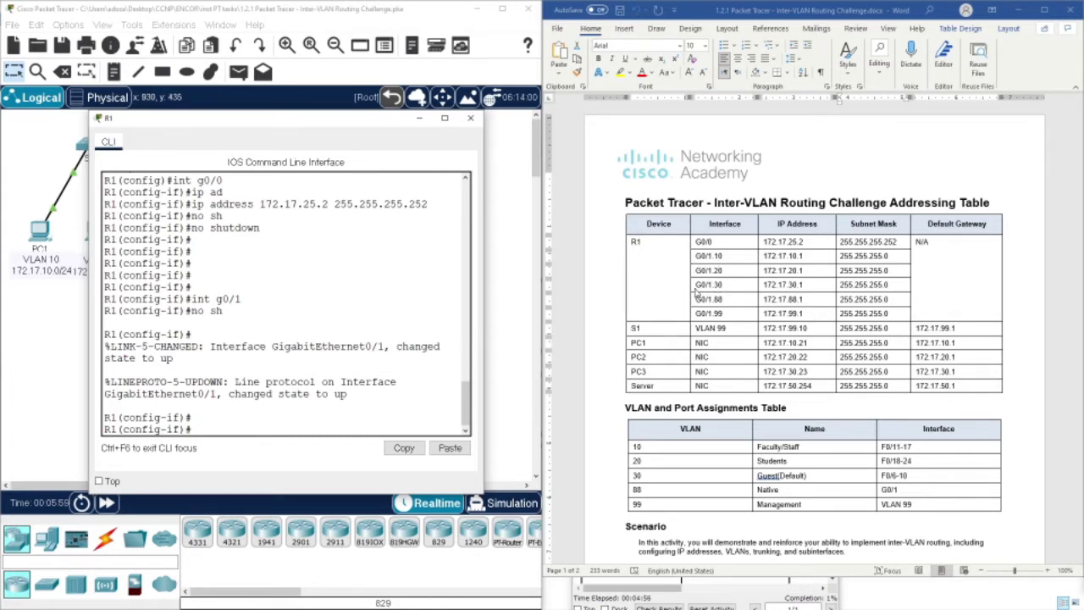
- Create subinterface g0/1.10 on R1 and set its encapsulation to dot1Q 10
text(int g0/1.10)
key(Return)
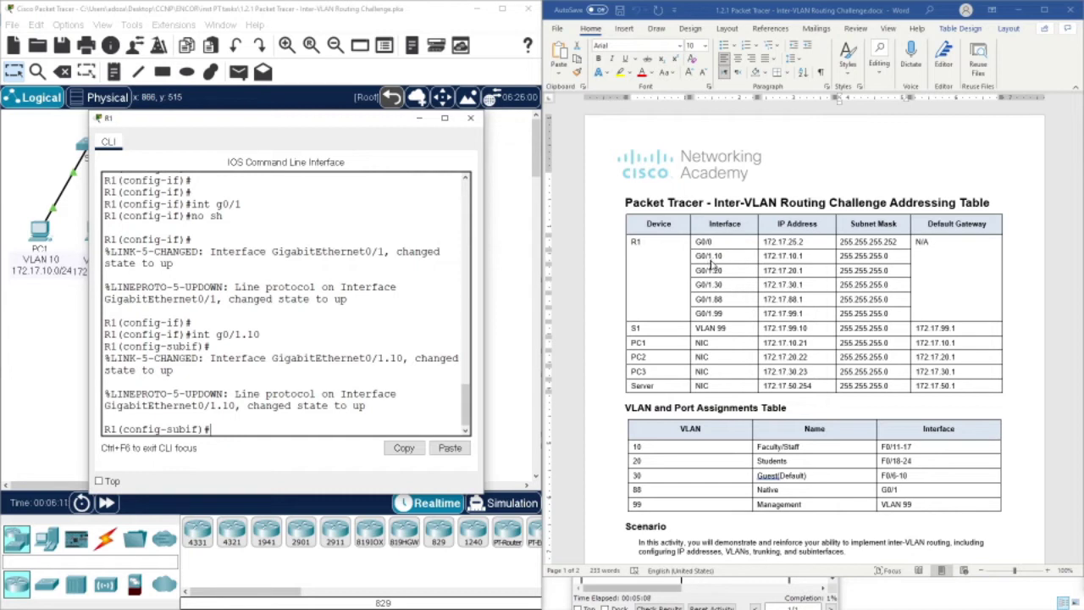
text(en)
key(Tab)
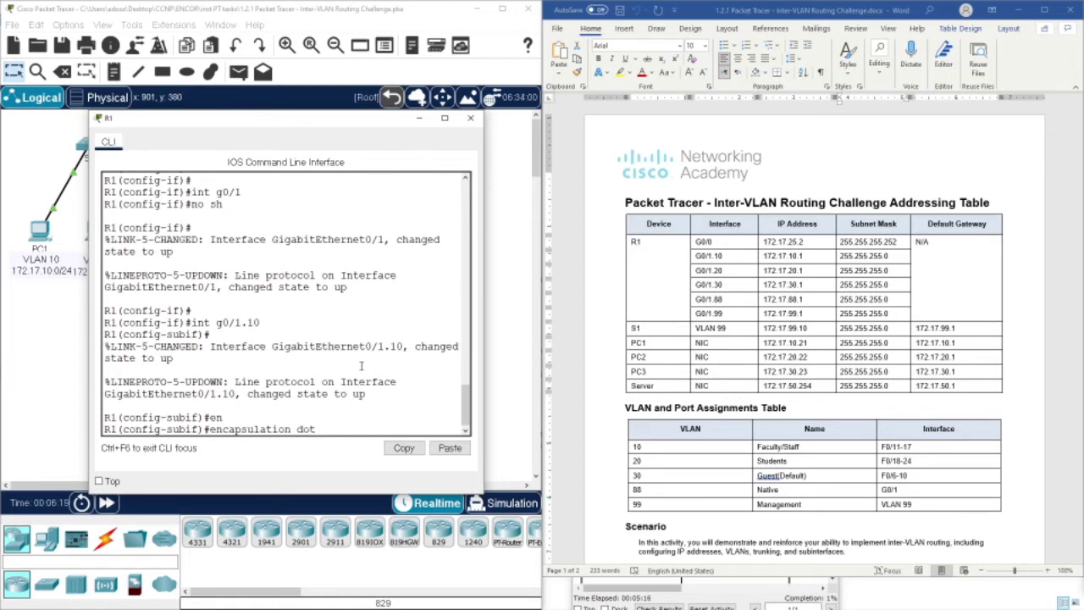
text(dot)
key(Tab)
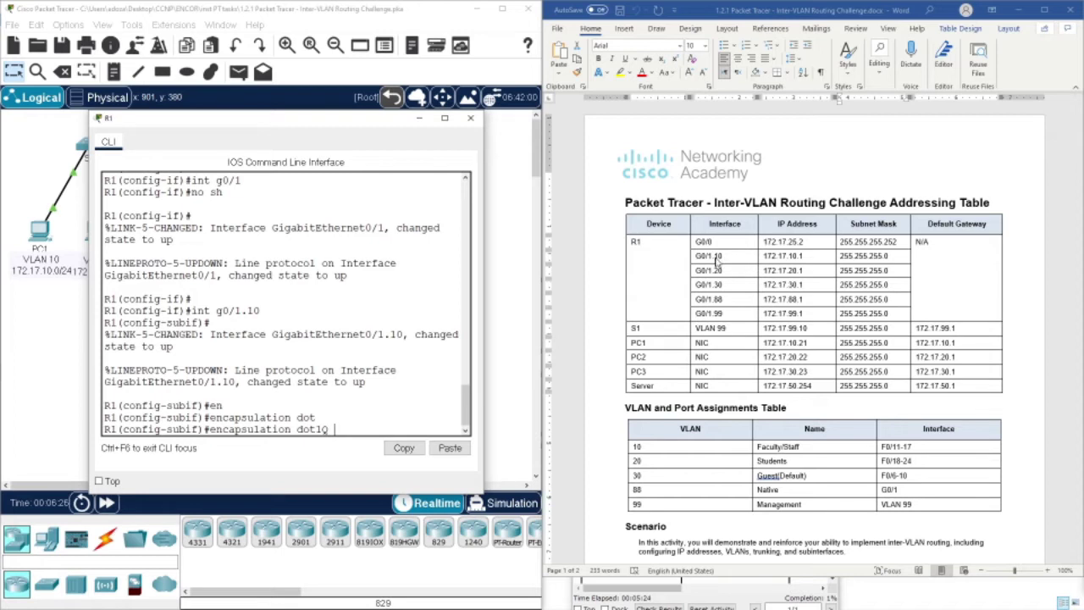
key(Return)
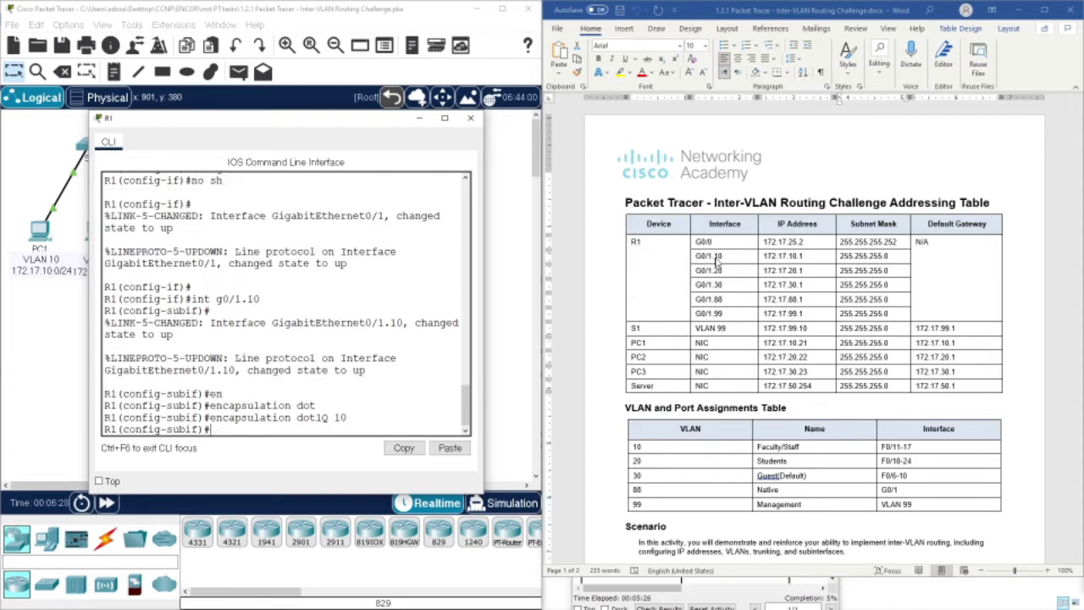
- Begin the ip address command on subinterface g0/1.10 with 172.17.10.1 copied from the addressing table
text(ip add)
key(Tab)
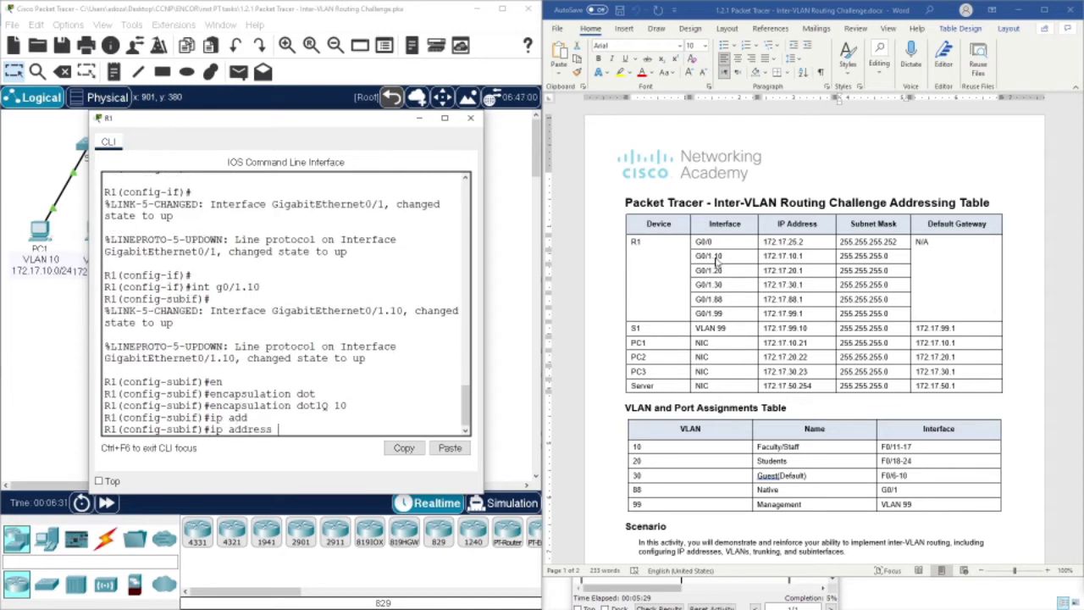
click(798, 255)
right_click(788, 252)
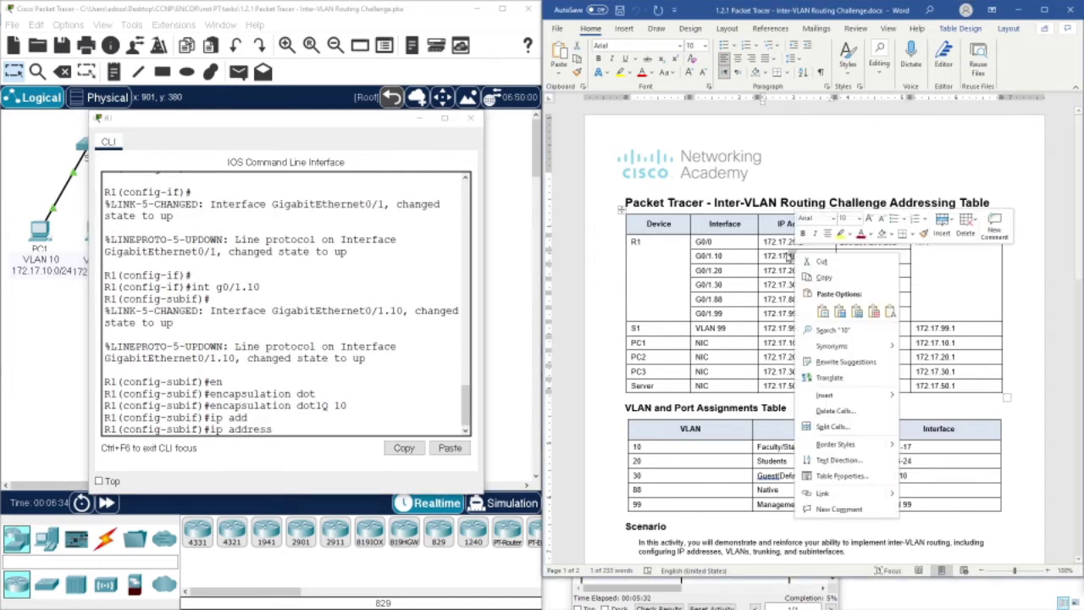
click(786, 254)
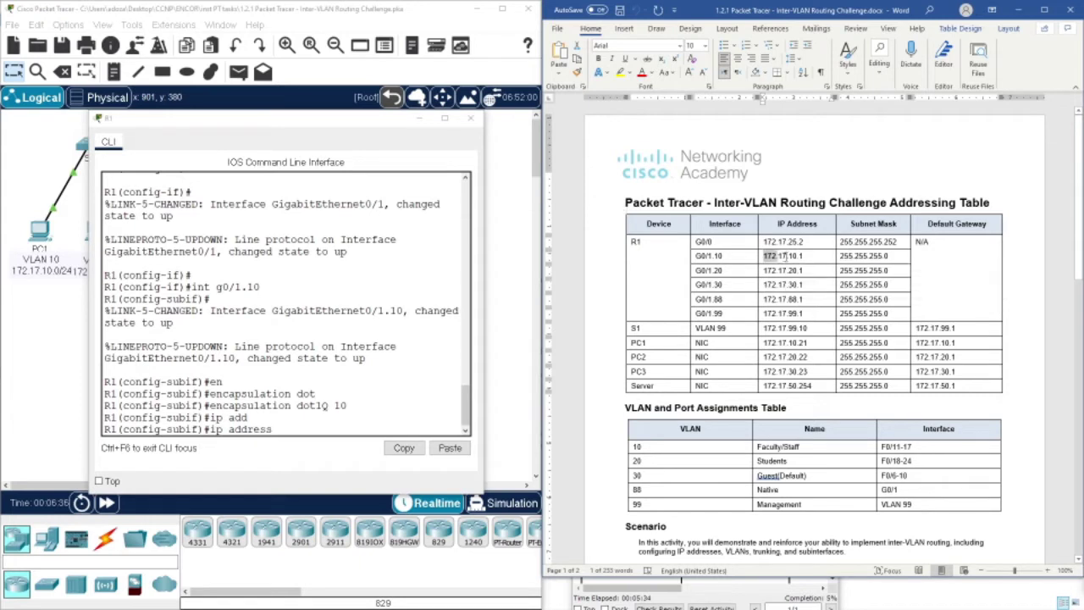
drag(764, 255, 799, 262)
right_click(799, 263)
click(813, 279)
click(308, 429)
right_click(308, 430)
click(326, 451)
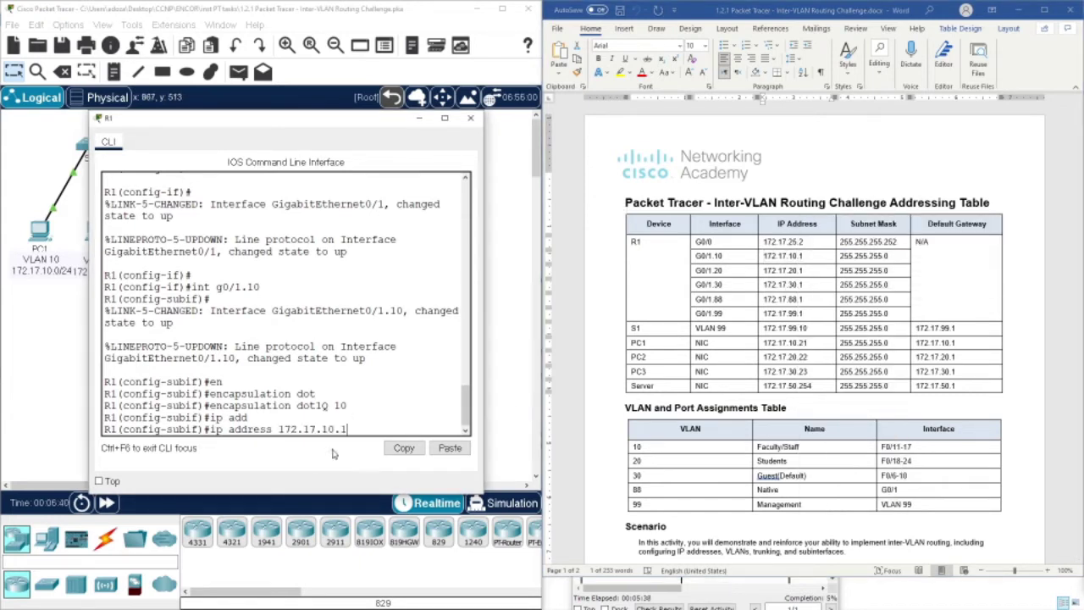
- Complete the g0/1.10 address command with subnet mask 255.255.255.0 copied from the addressing table and run it
click(847, 259)
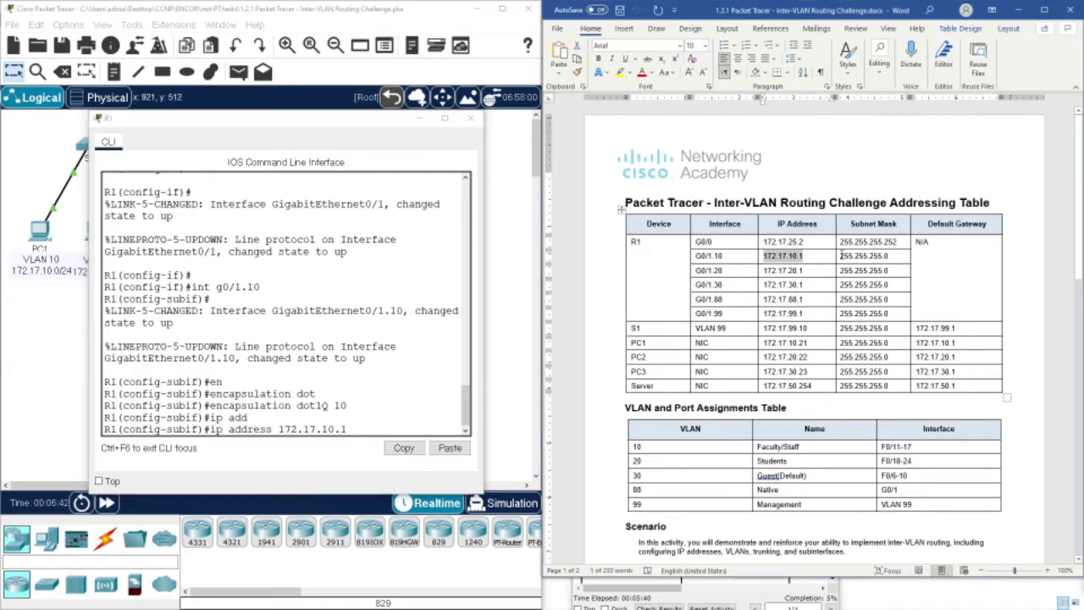
drag(842, 255, 880, 262)
right_click(880, 263)
click(910, 286)
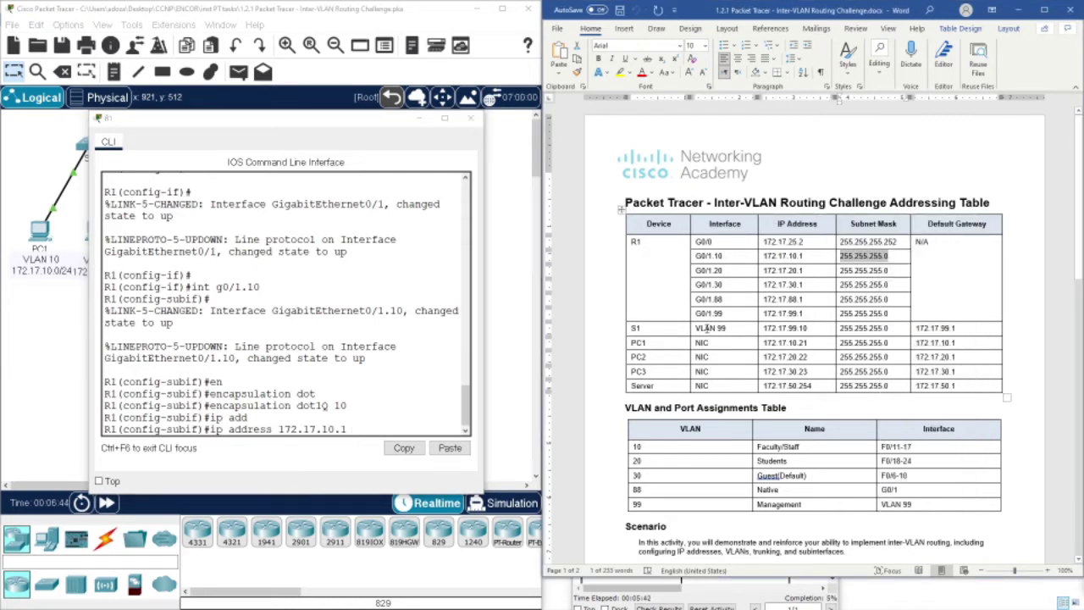
click(395, 434)
right_click(395, 434)
click(406, 449)
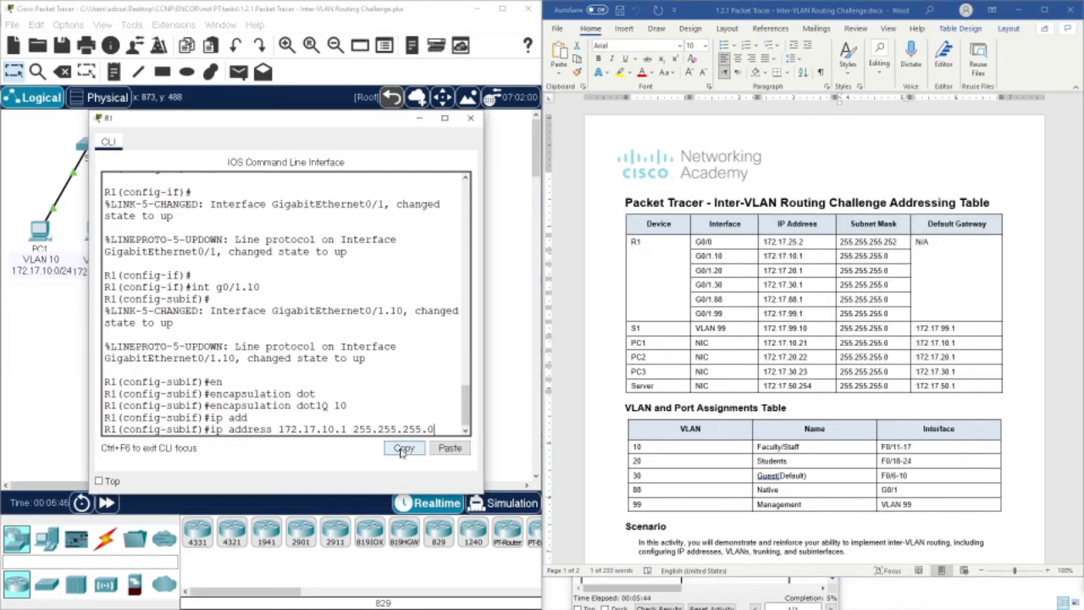
key(Return)
key(Return)
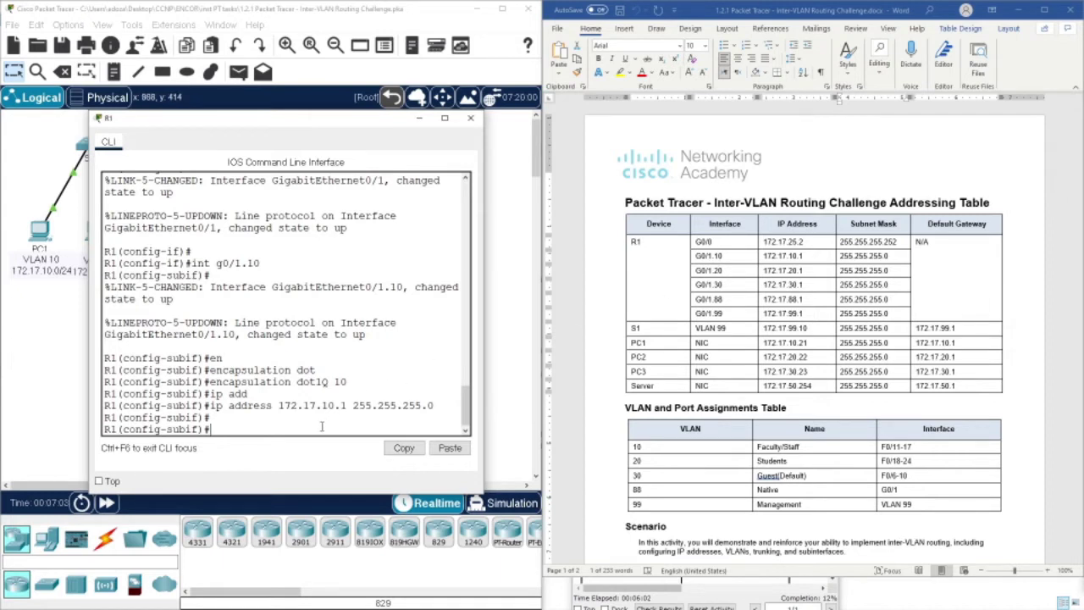
- Create subinterface g0/1.20 on R1 by reusing the earlier interface command
key(Up)
key(Up)
key(Up)
key(Up)
key(Up)
key(Up)
key(BackSpace)
text(20)
key(Return)
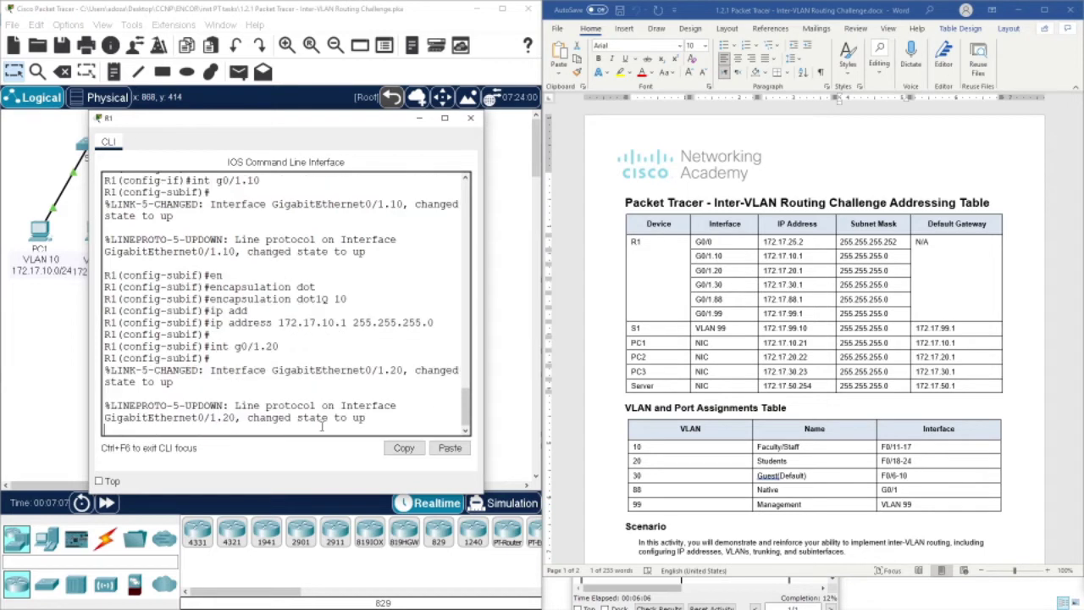
- Set the encapsulation of subinterface g0/1.20 to dot1Q 20
key(Up)
key(Up)
key(Up)
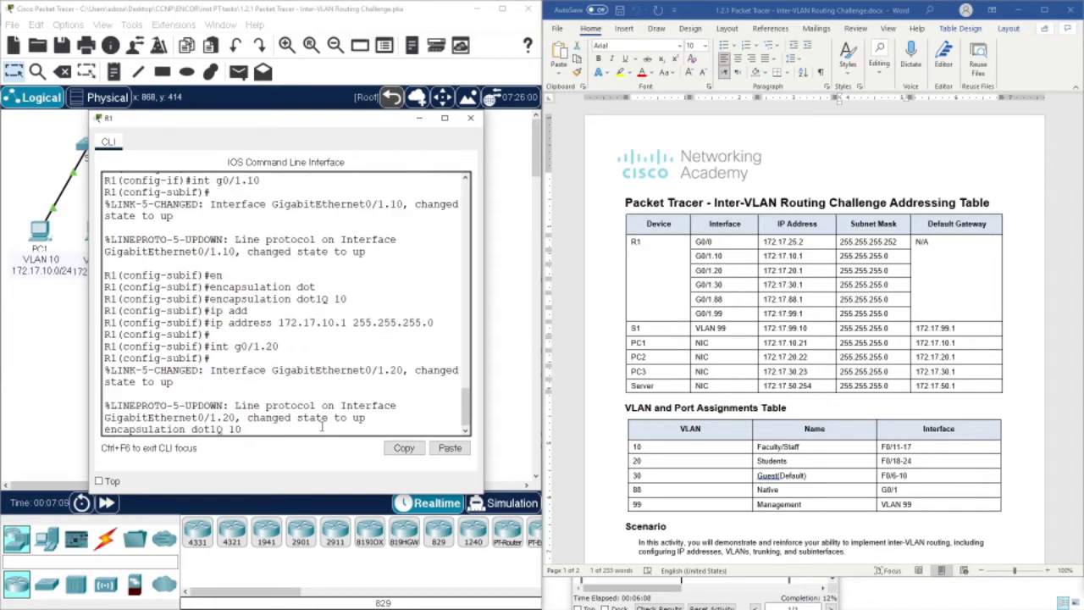
key(BackSpace)
key(BackSpace)
text(20)
key(Return)
key(Return)
- Assign IP address 172.17.20.1 with mask 255.255.255.0 to subinterface g0/1.20 by editing the earlier address command
key(Up)
key(Up)
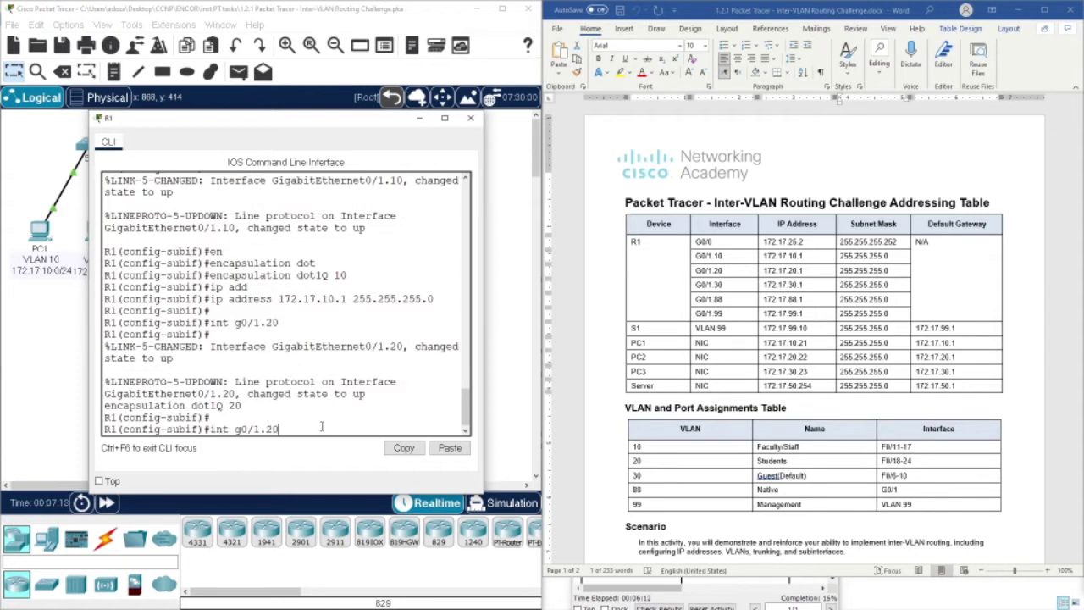
key(Up)
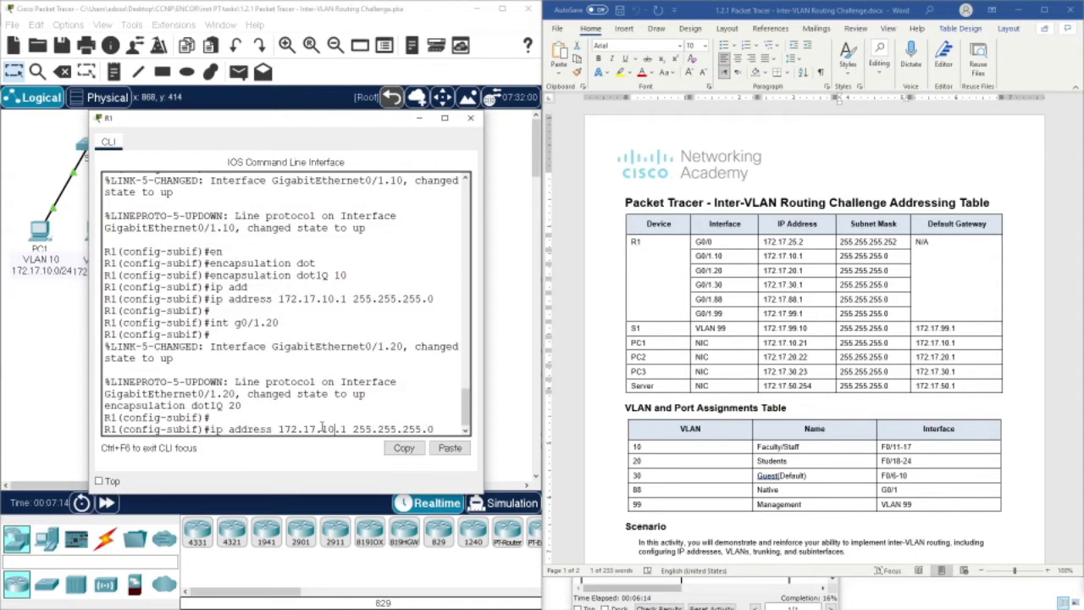
key(Left)
key(Left)
key(Left)
key(Left)
key(Left)
key(Left)
key(Left)
key(Left)
key(Left)
key(Left)
key(Left)
key(Left)
key(Left)
key(Left)
key(Left)
key(Left)
key(Left)
key(BackSpace)
text(2)
key(Return)
key(Return)
key(Return)
key(Return)
- Create subinterface g0/1.30 on R1 by reusing the earlier interface command
key(Up)
key(Up)
key(Up)
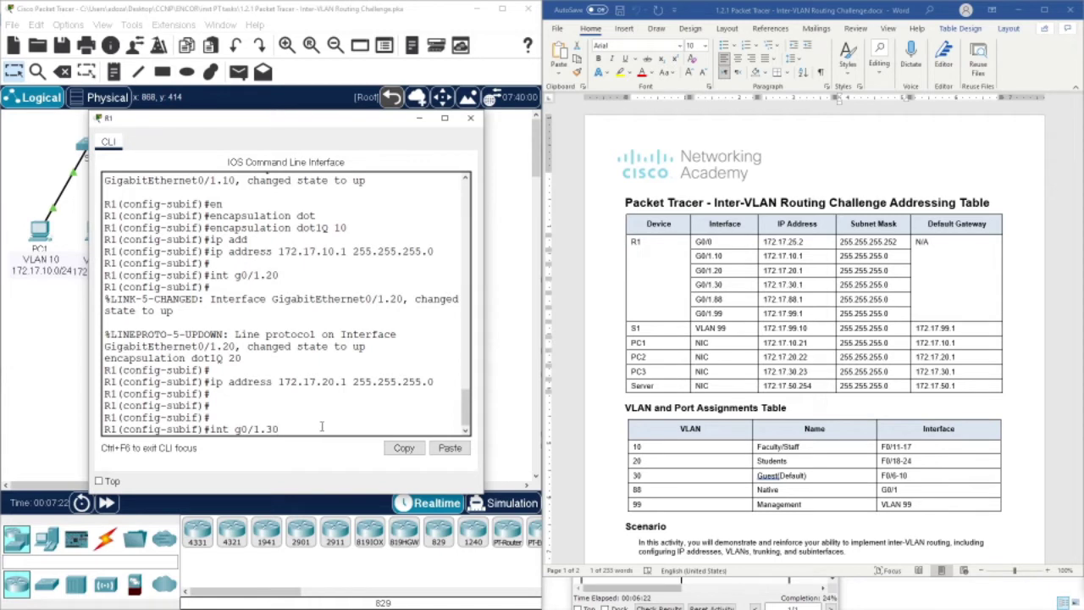
key(Return)
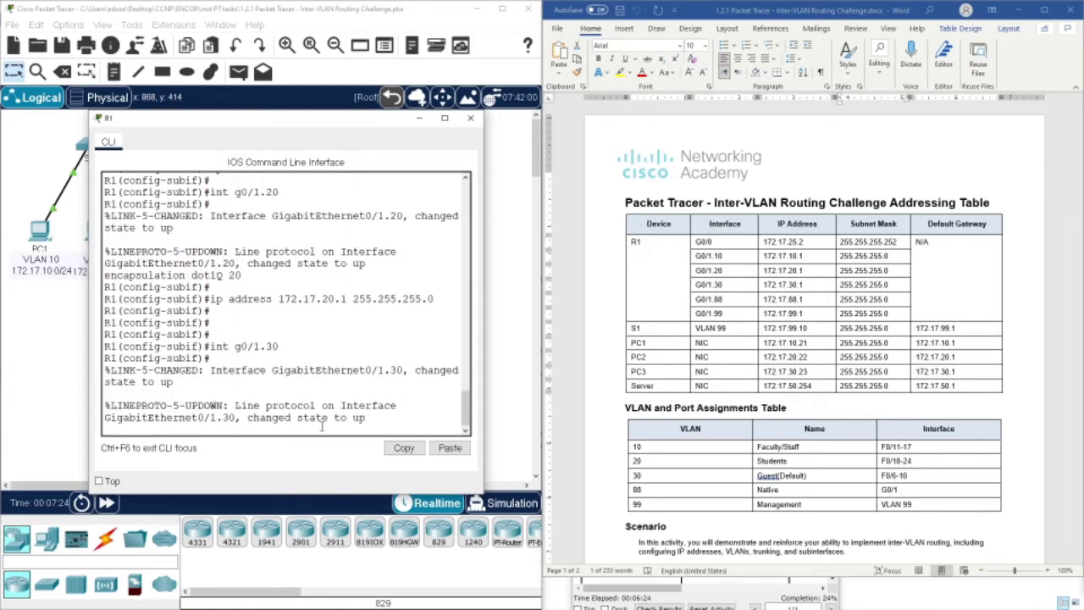
key(Return)
- Set the encapsulation of subinterface g0/1.30 to dot1Q 30
key(Up)
key(Up)
key(Up)
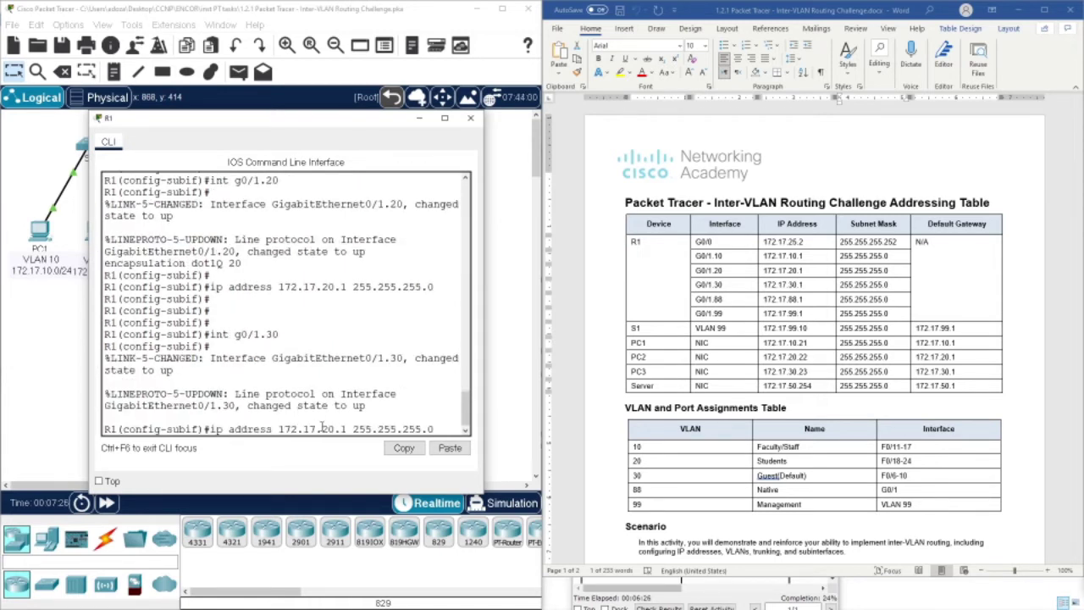
key(BackSpace)
key(BackSpace)
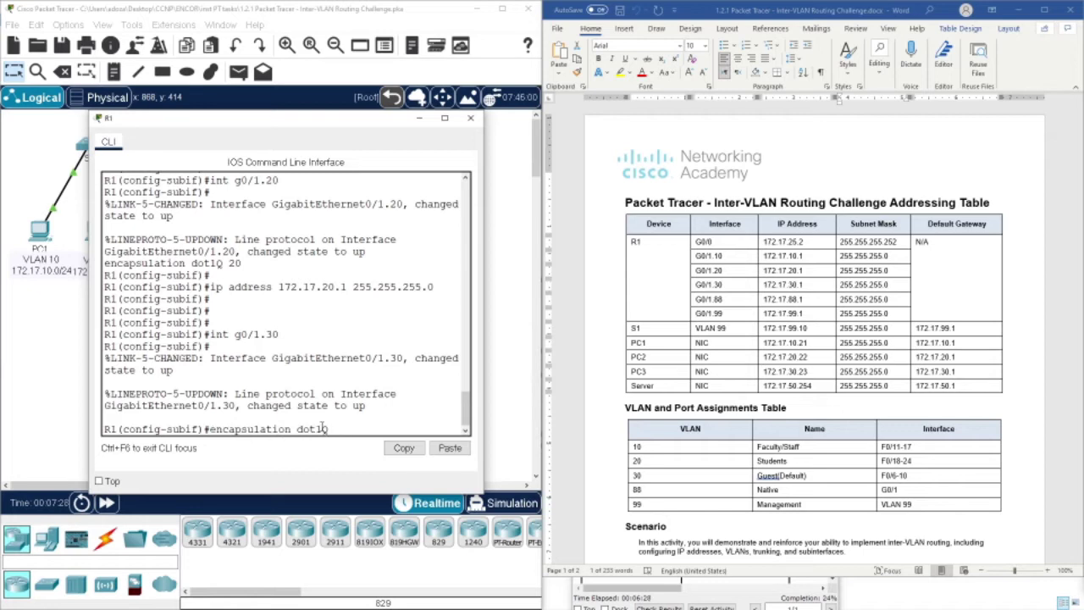
text(30)
key(Return)
key(Return)
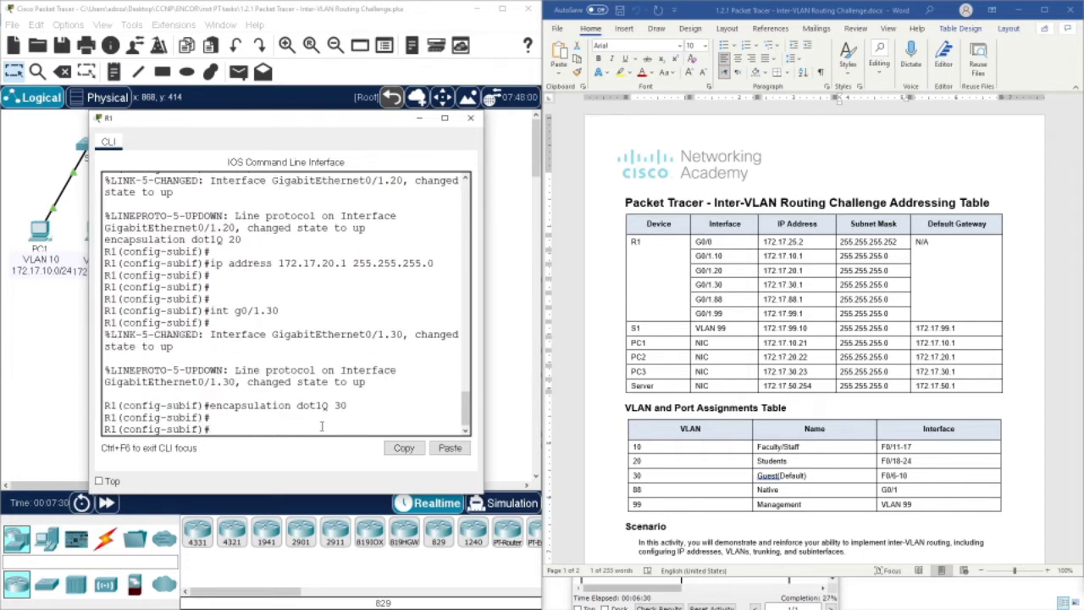
- Assign IP address 172.17.30.1 with mask 255.255.255.0 to subinterface g0/1.30 by editing the earlier address command
key(Up)
key(Up)
key(Up)
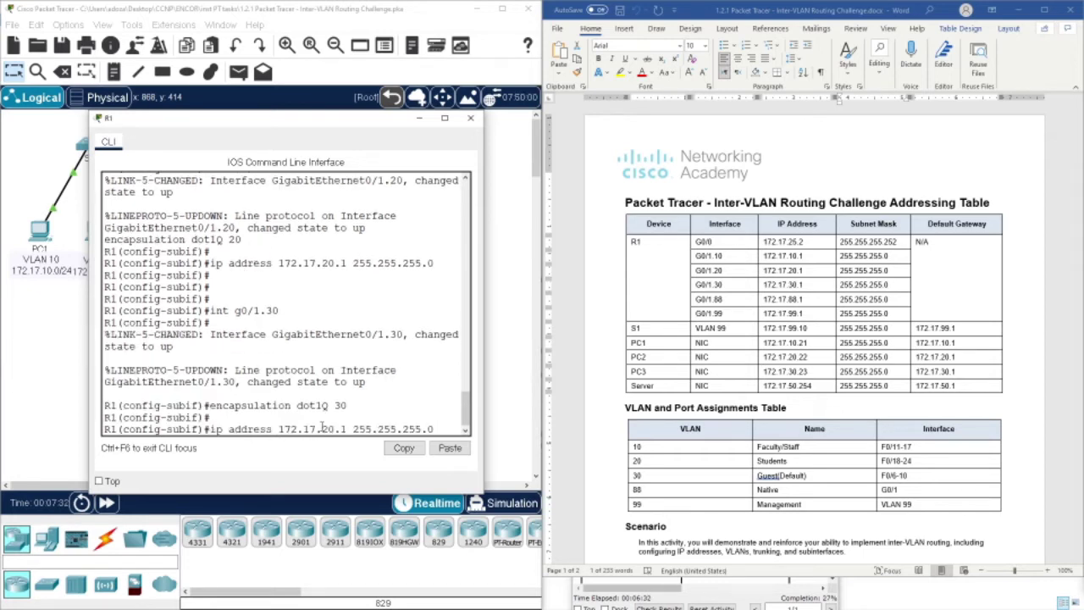
key(Left)
key(Left)
key(Left)
key(Left)
key(Left)
key(Left)
key(Left)
key(BackSpace)
text(3)
key(Return)
key(Return)
key(Return)
key(Return)
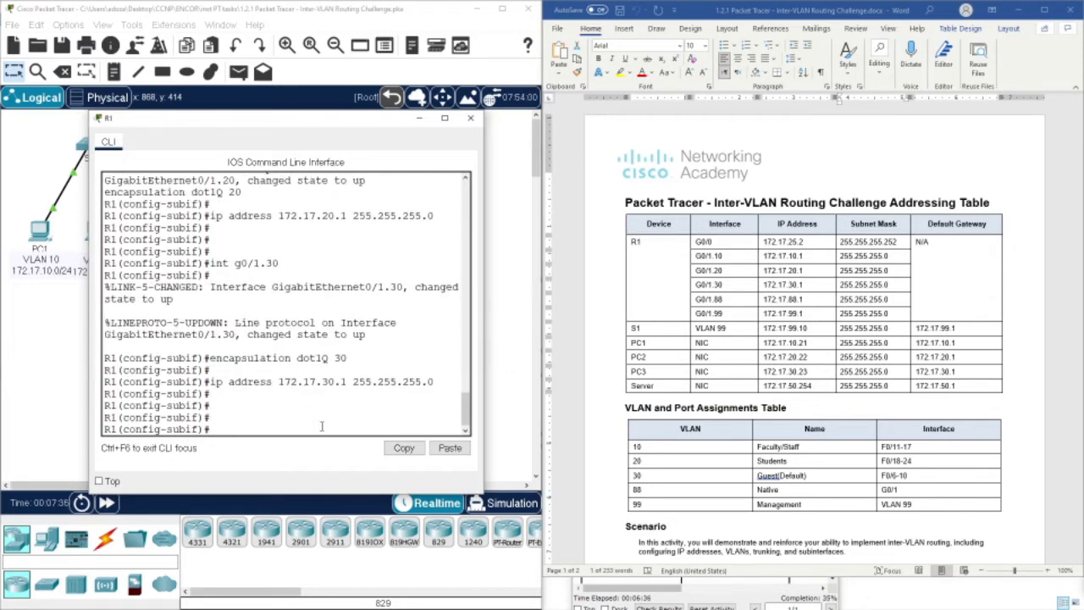
- Create subinterface g0/1.88 on R1 by reusing the earlier interface command
key(Up)
key(Up)
key(Up)
key(BackSpace)
key(BackSpace)
text(88)
key(Return)
key(Return)
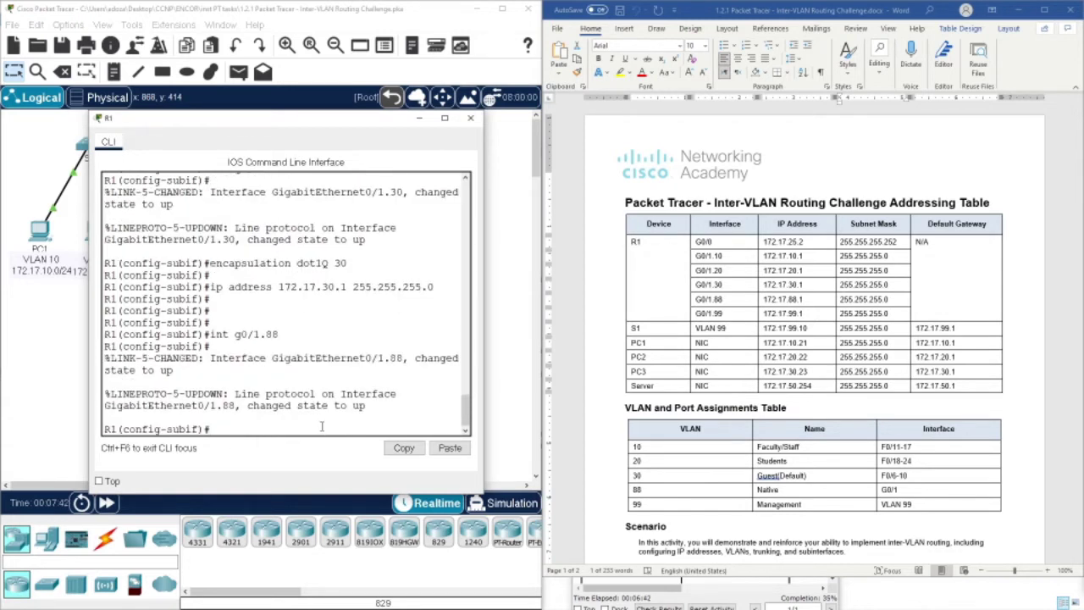
- Set the encapsulation of subinterface g0/1.88 to dot1Q 88 native
key(Up)
key(Up)
key(Up)
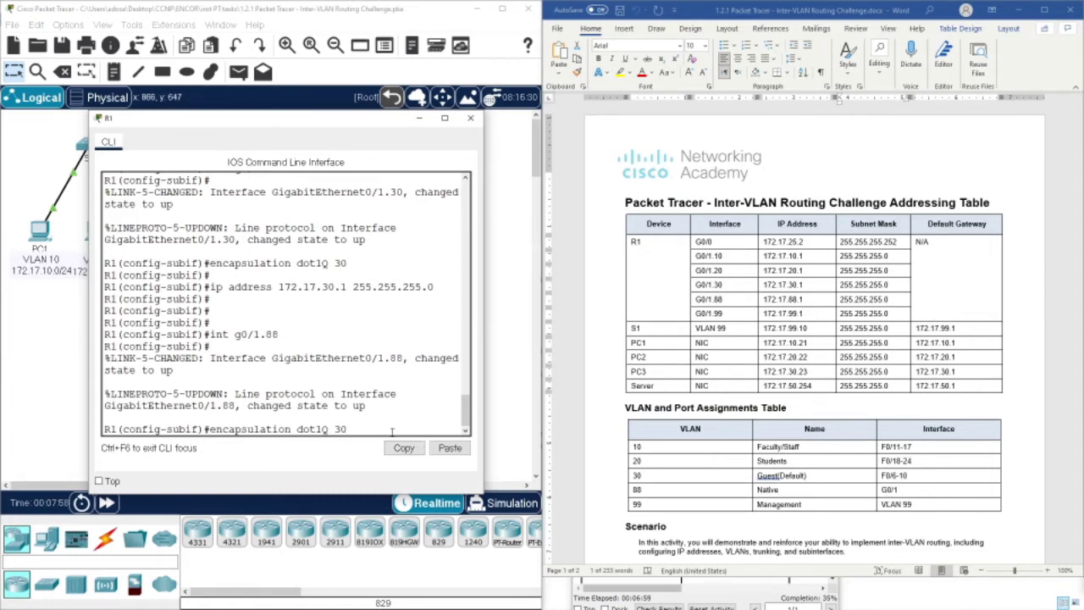
key(BackSpace)
key(BackSpace)
text(88 na)
key(Tab)
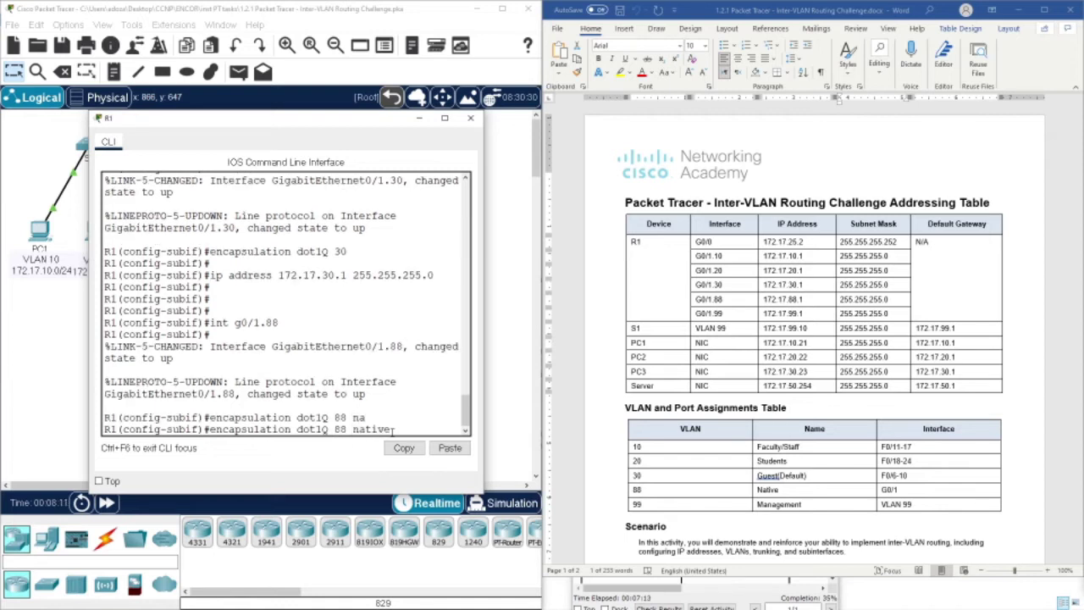
key(Return)
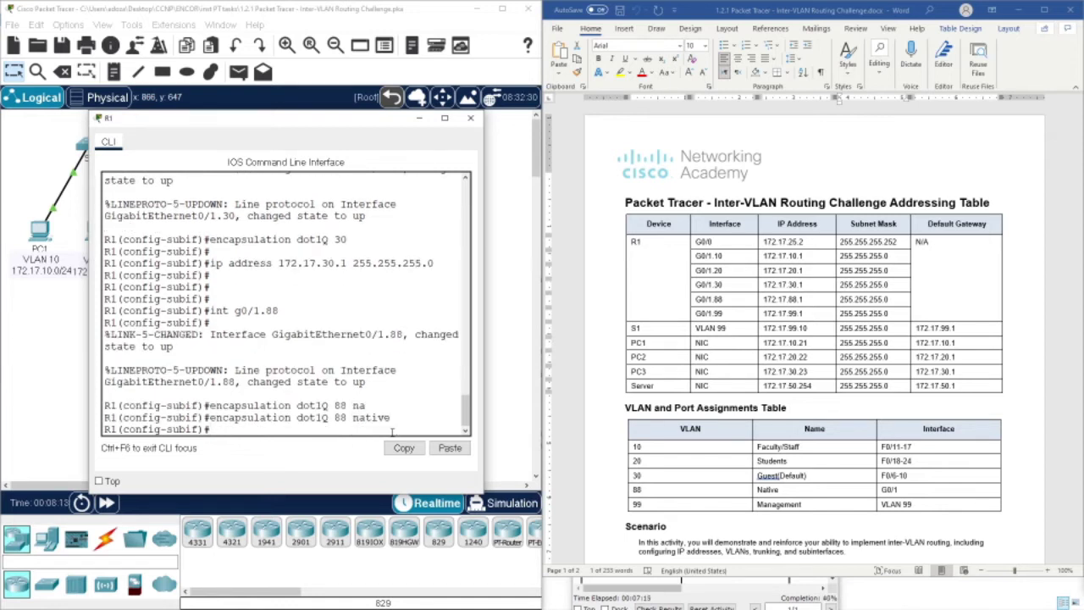
key(Return)
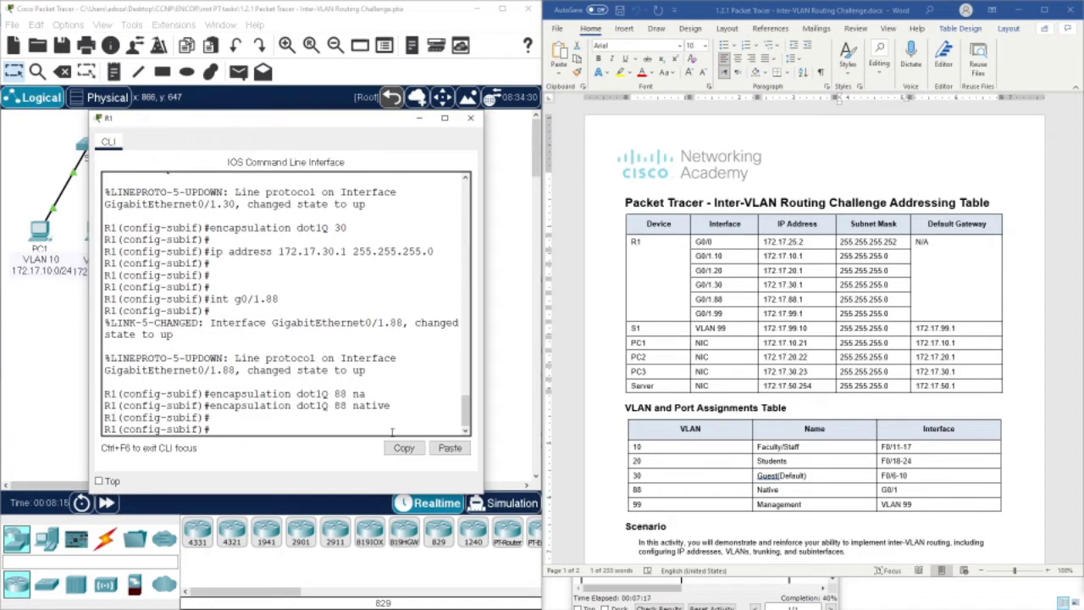
double_click(342, 407)
drag(343, 407, 397, 407)
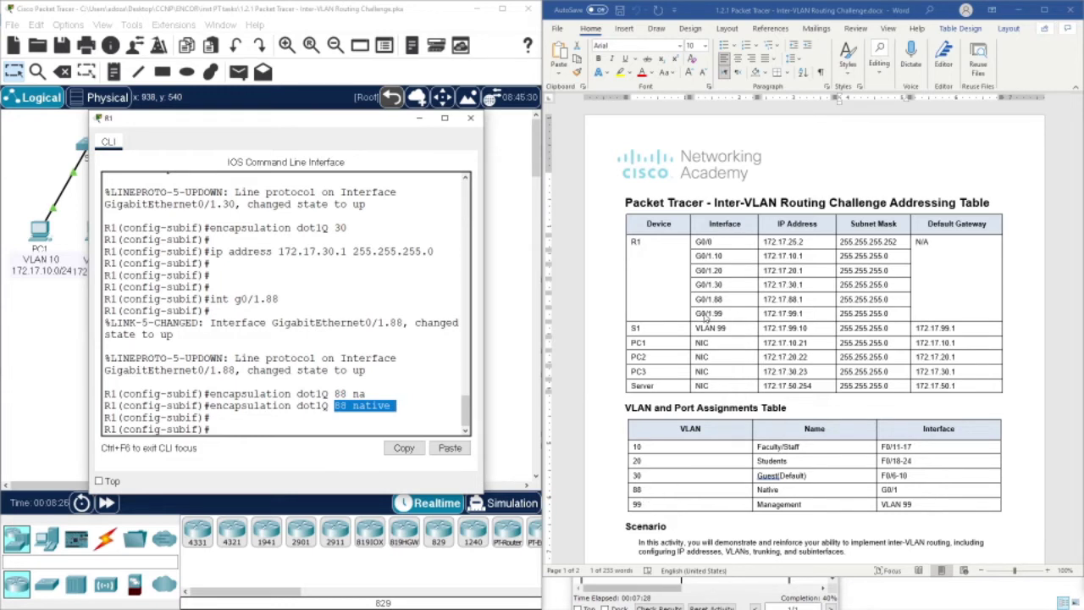
click(370, 426)
key(Return)
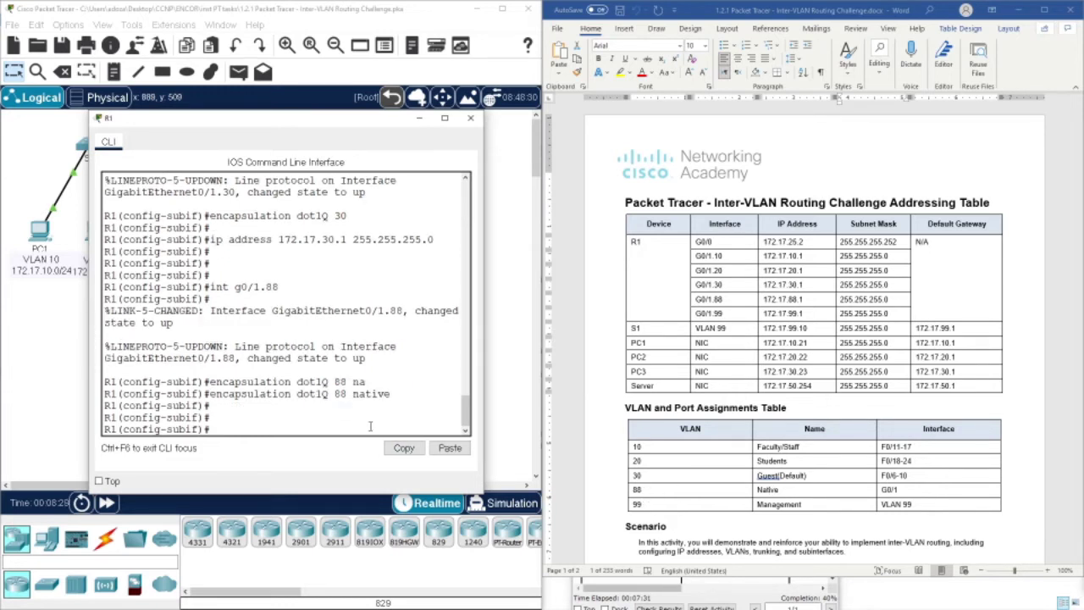
key(Up)
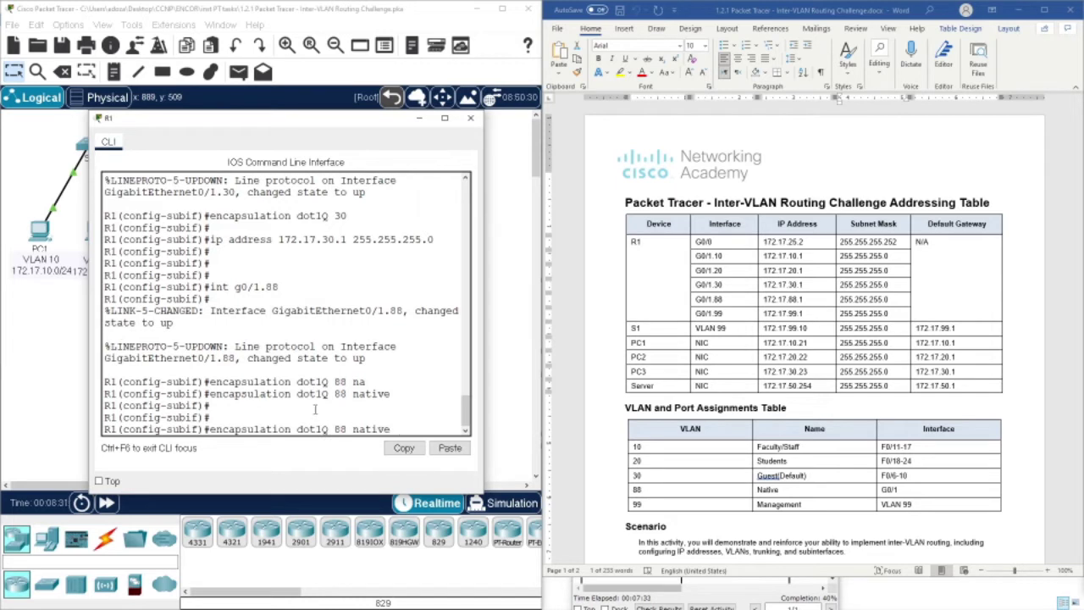
drag(284, 394, 392, 394)
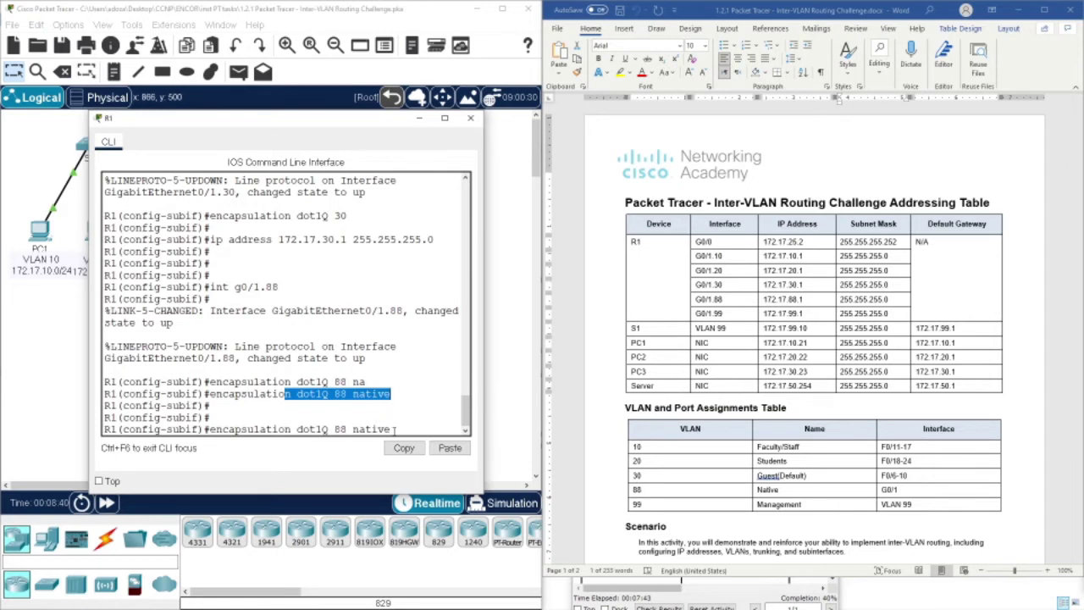
click(436, 450)
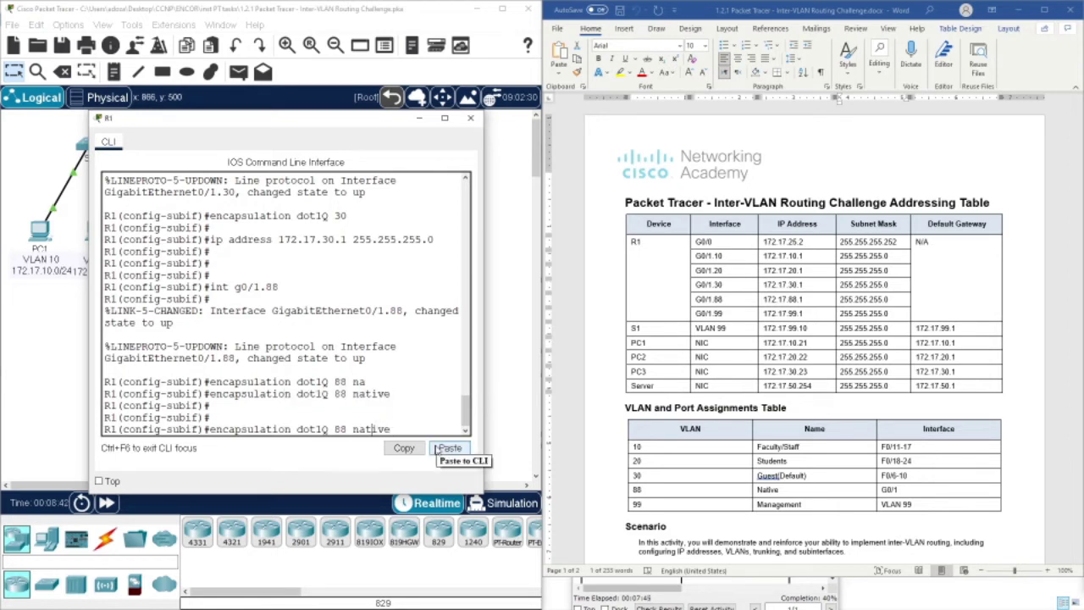
- Create subinterface g0/1.99 on R1 by reusing the earlier interface command
key(Up)
key(Up)
key(Up)
key(Up)
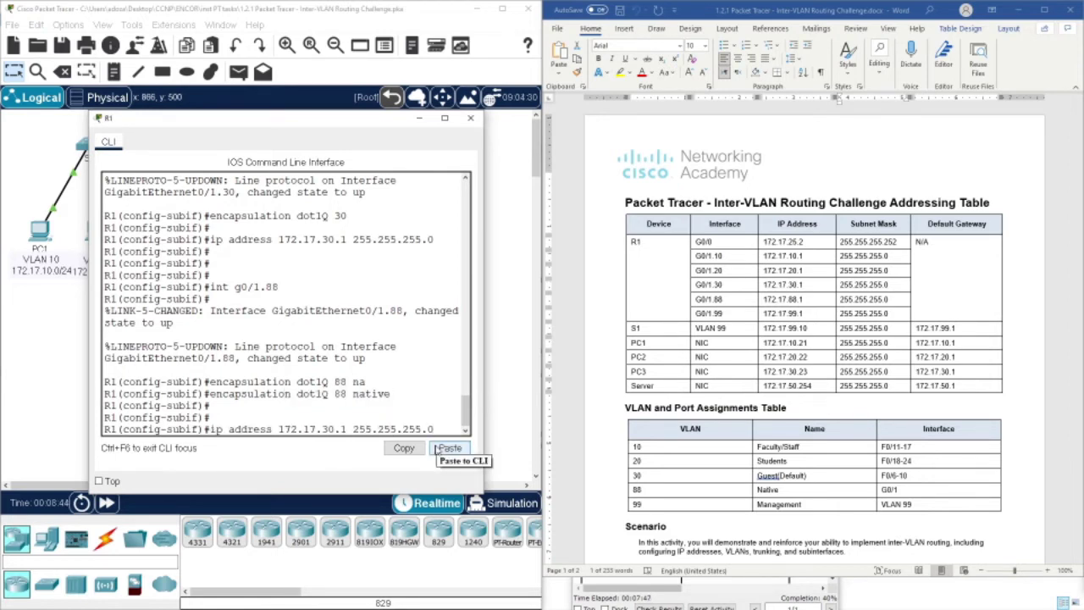
key(Up)
key(Up)
key(BackSpace)
key(BackSpace)
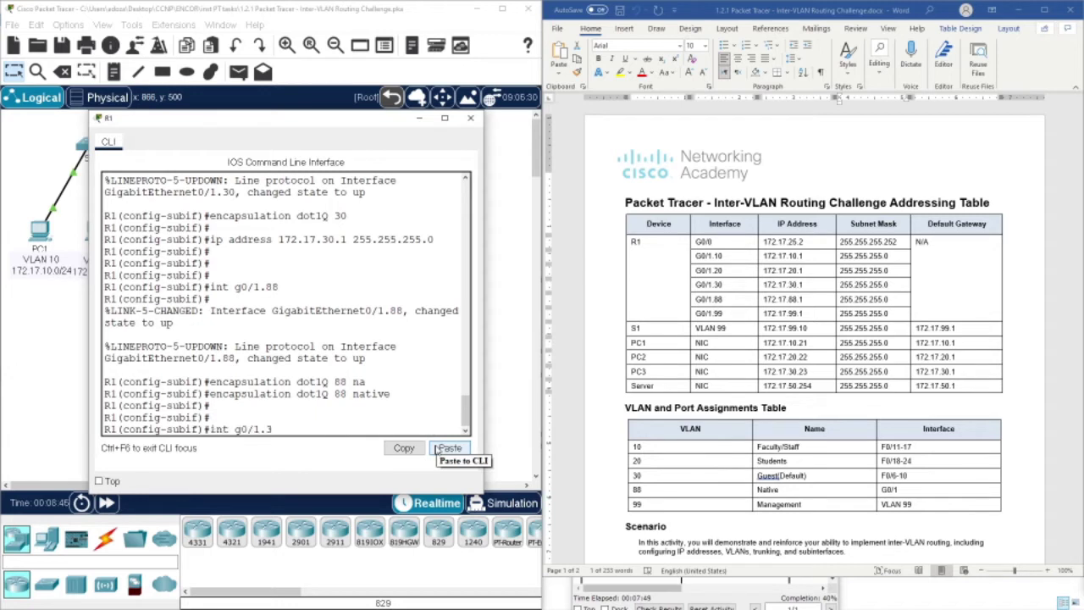
text(99)
key(Return)
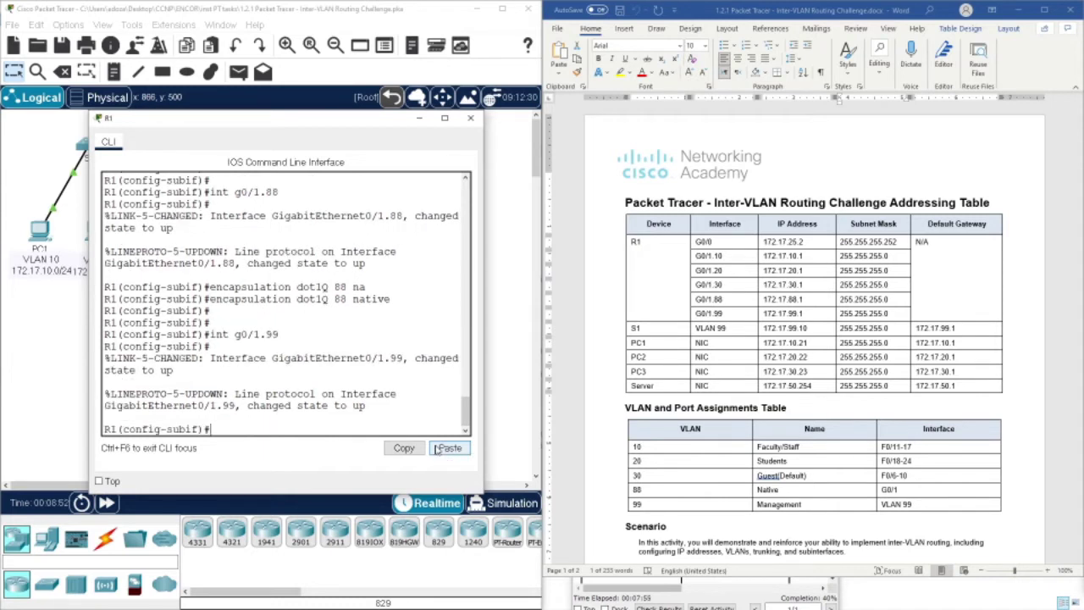
- Set the encapsulation of subinterface g0/1.99 to dot1Q 99 without the native option
click(436, 449)
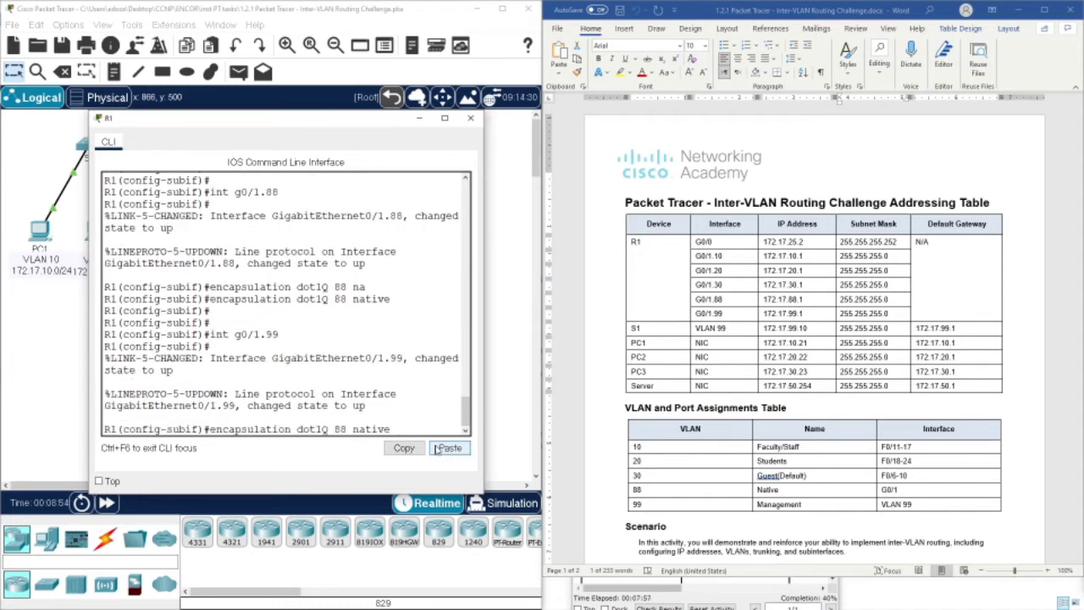
key(BackSpace)
key(BackSpace)
key(BackSpace)
key(BackSpace)
key(BackSpace)
key(BackSpace)
key(BackSpace)
key(BackSpace)
key(BackSpace)
key(BackSpace)
text(99)
key(Return)
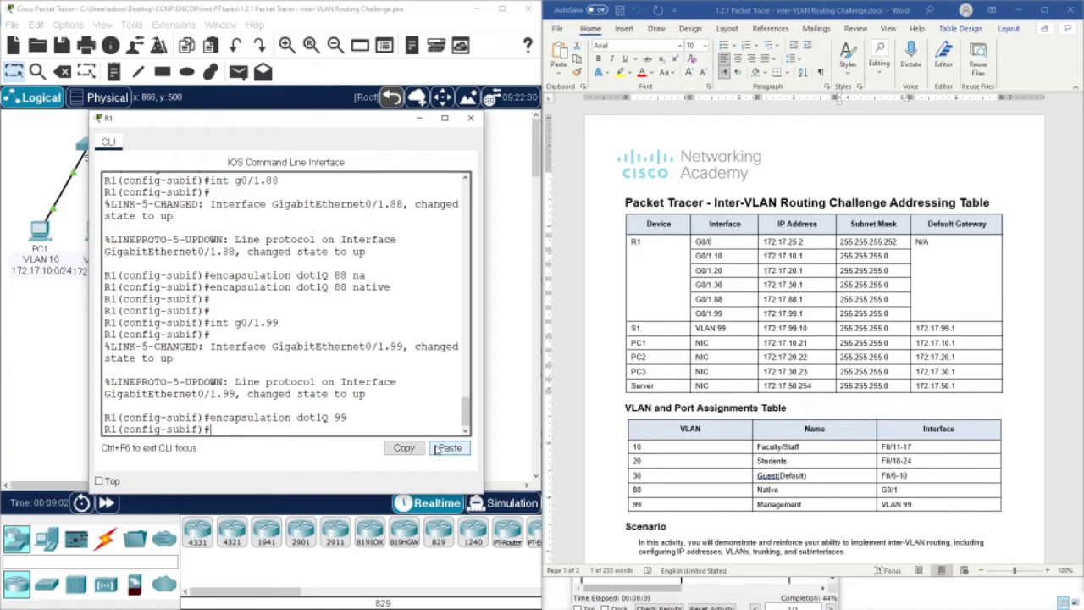
- Assign IP address 172.17.99.1 with mask 255.255.255.0 to subinterface g0/1.99 by editing the earlier ip address command
key(Up)
key(Up)
key(Up)
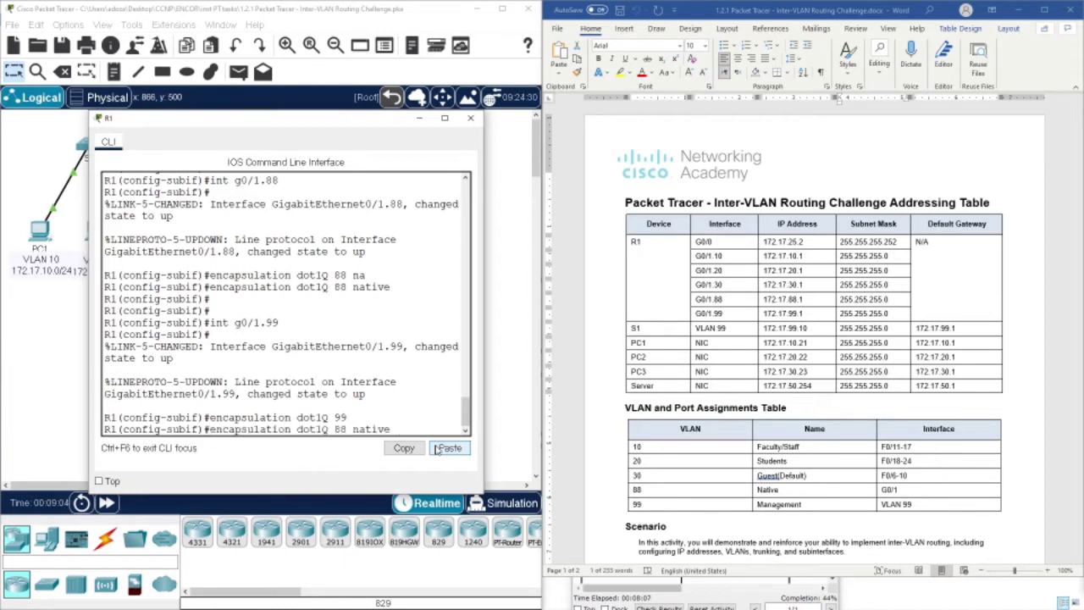
key(Up)
key(Up)
key(Up)
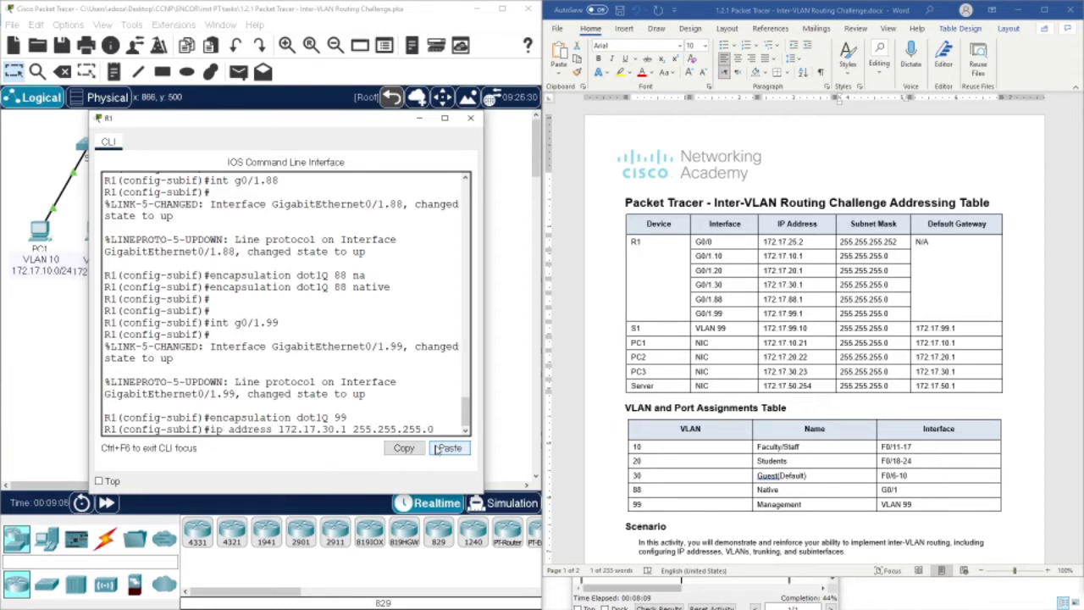
key(Left)
key(Left)
key(Left)
key(BackSpace)
key(BackSpace)
text(99)
key(Return)
key(Return)
key(Return)
key(Return)
- Exit R1's subinterface and global configuration modes to return to privileged EXEC mode
text(exit)
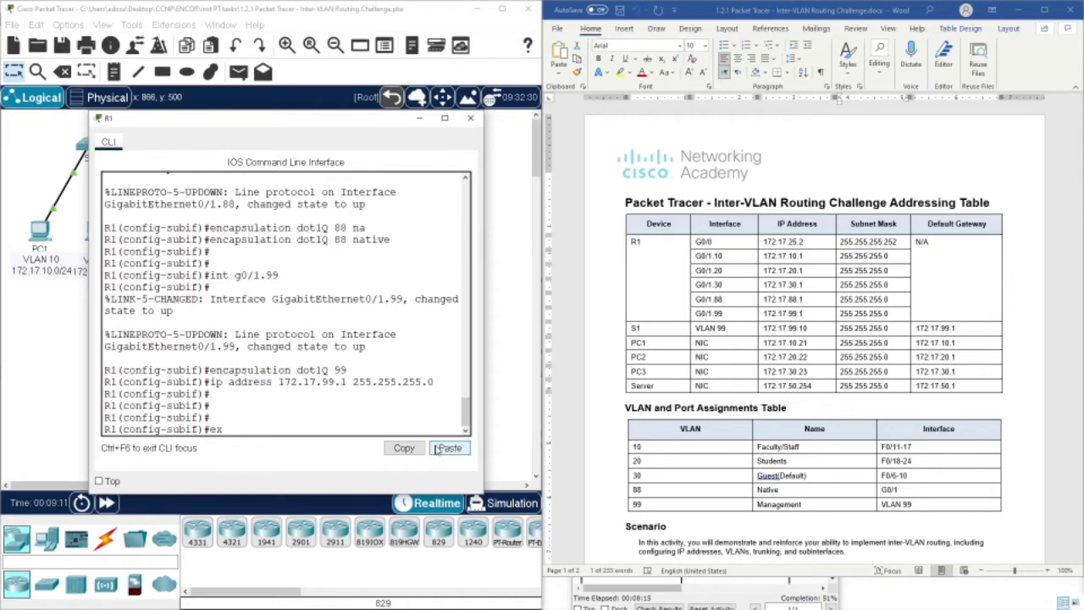
key(Return)
text(exit)
key(Return)
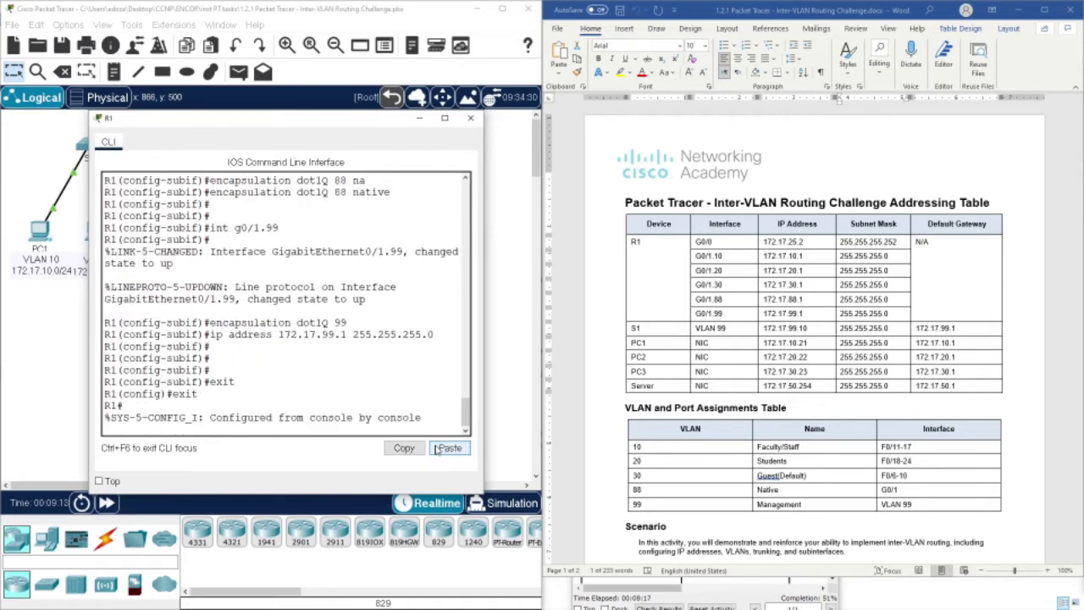
key(Return)
key(Return)
key(Return)
key(Return)
key(Return)
- Display R1's running configuration with show run and advance the output to the g0/1 subinterfaces
text(show )
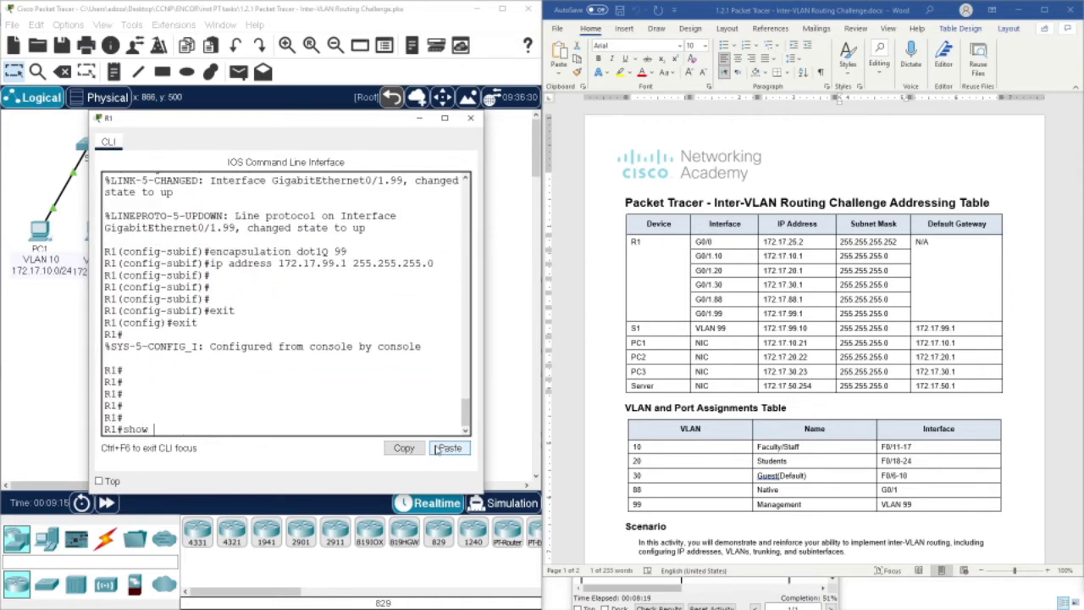
text(run conf)
key(Return)
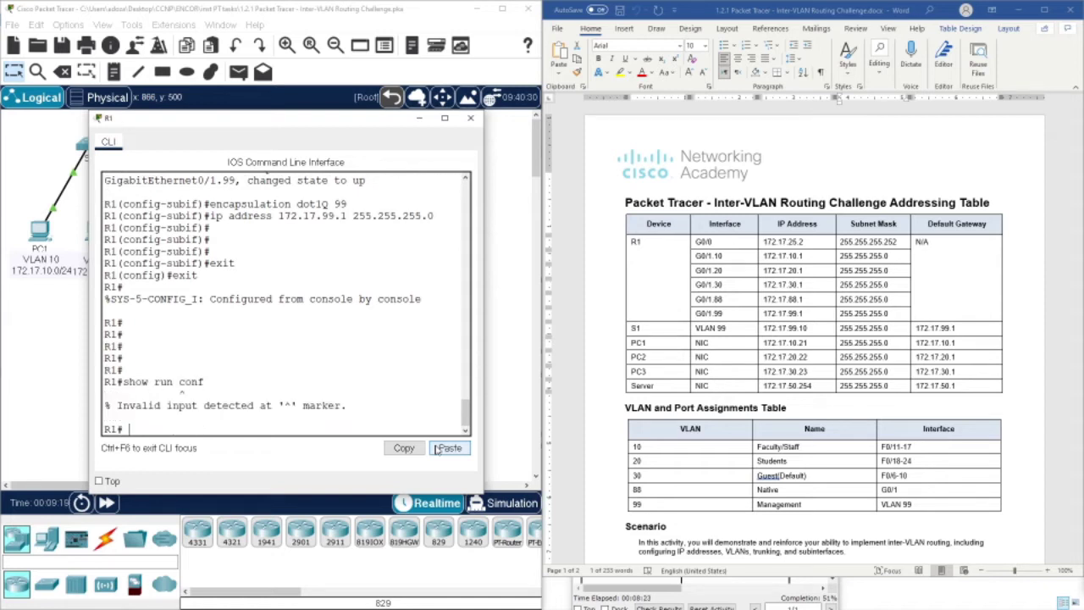
key(Up)
key(Left)
key(BackSpace)
key(BackSpace)
key(BackSpace)
key(BackSpace)
key(BackSpace)
key(Return)
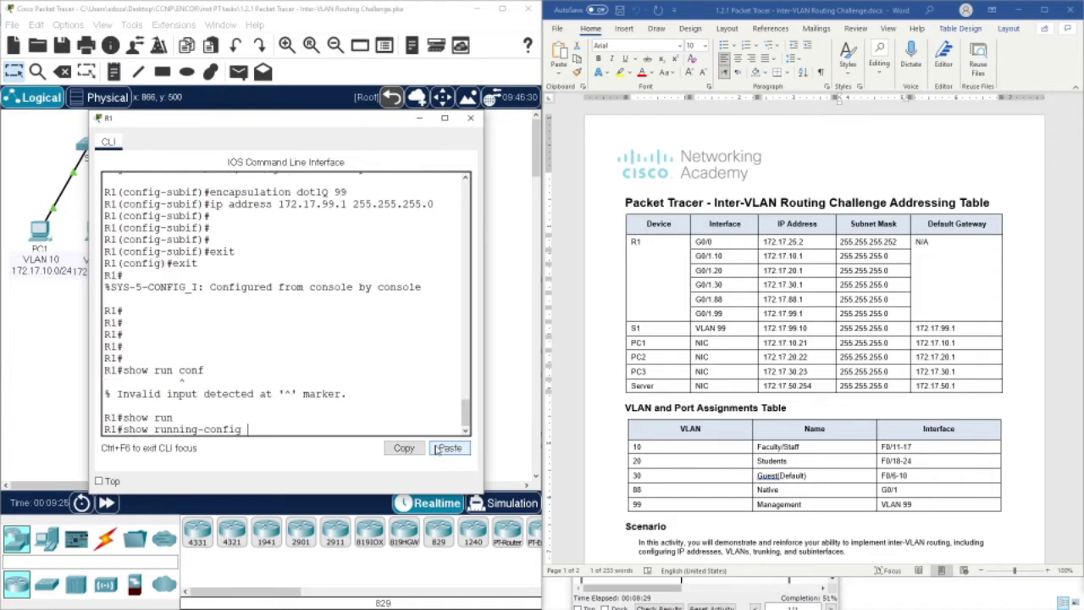
key(space)
key(space)
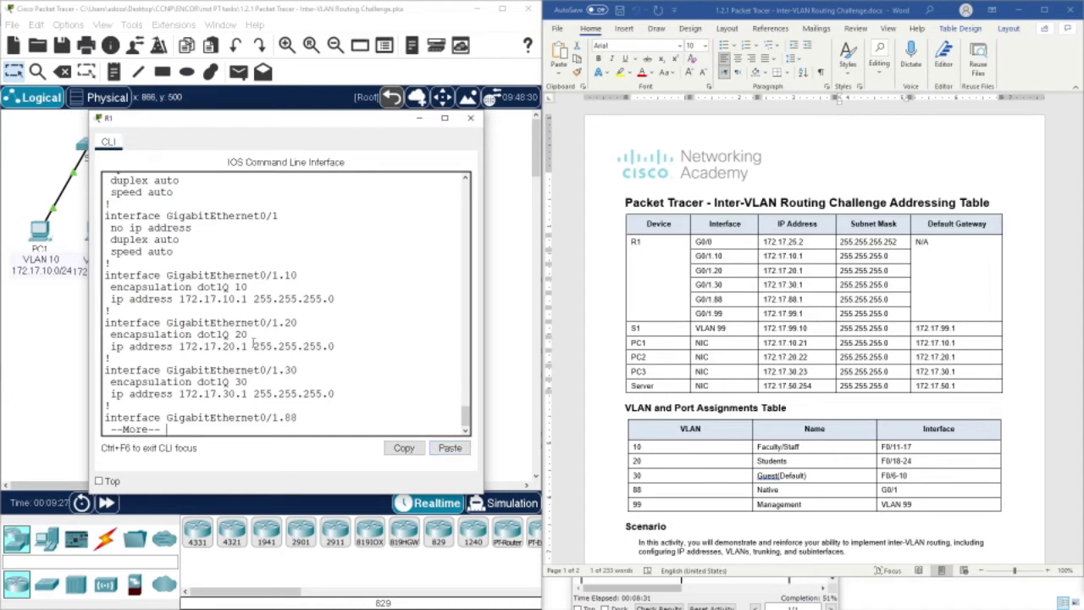
- Check the encapsulation and IP address lines of subinterfaces g0/1.10, g0/1.20 and g0/1.30 in the running configuration
drag(222, 275, 316, 309)
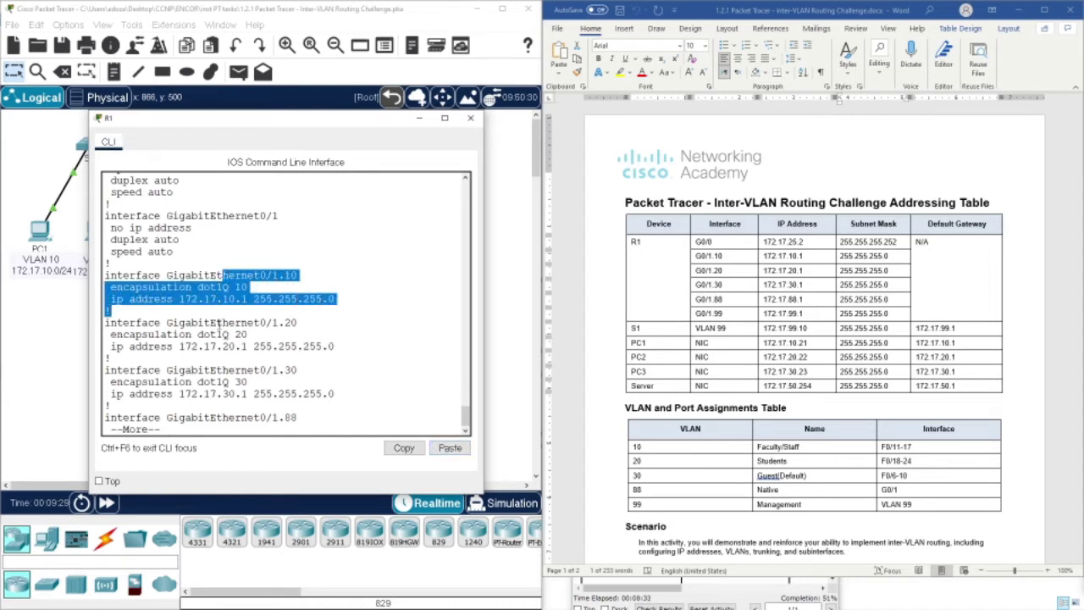
drag(218, 322, 355, 354)
drag(235, 370, 354, 389)
- Examine the encapsulation and IP address settings of subinterface g0/1.88 in the running configuration
key(space)
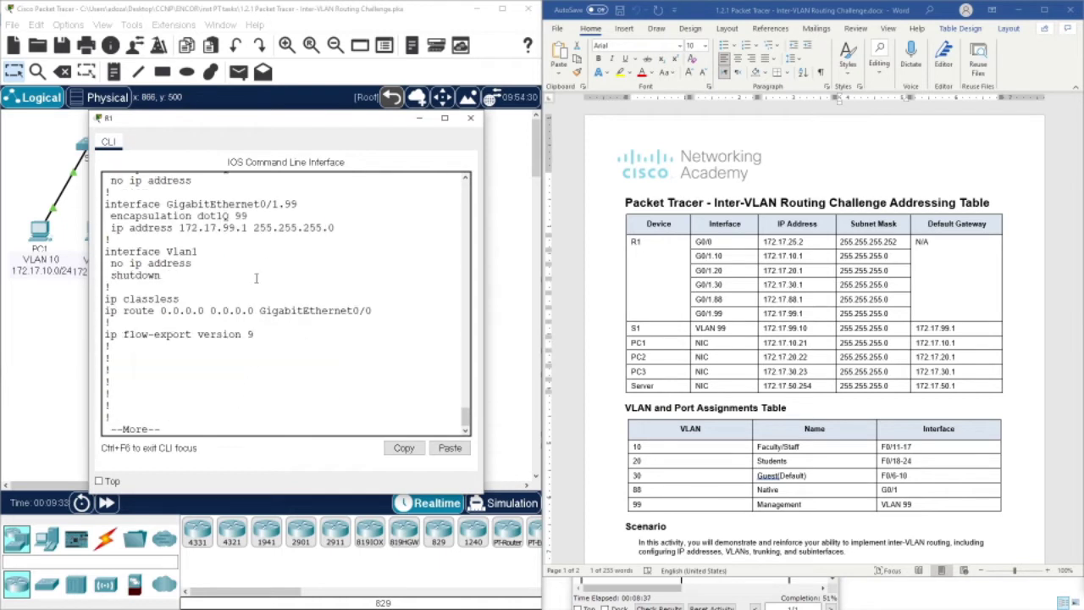
scroll(251, 241, up, 3)
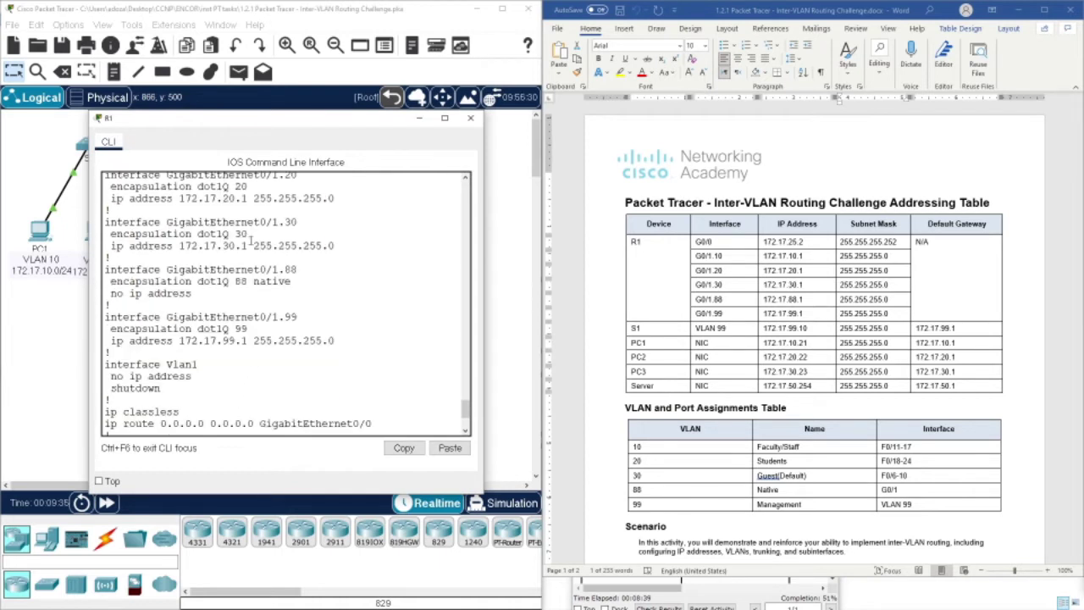
drag(107, 269, 305, 296)
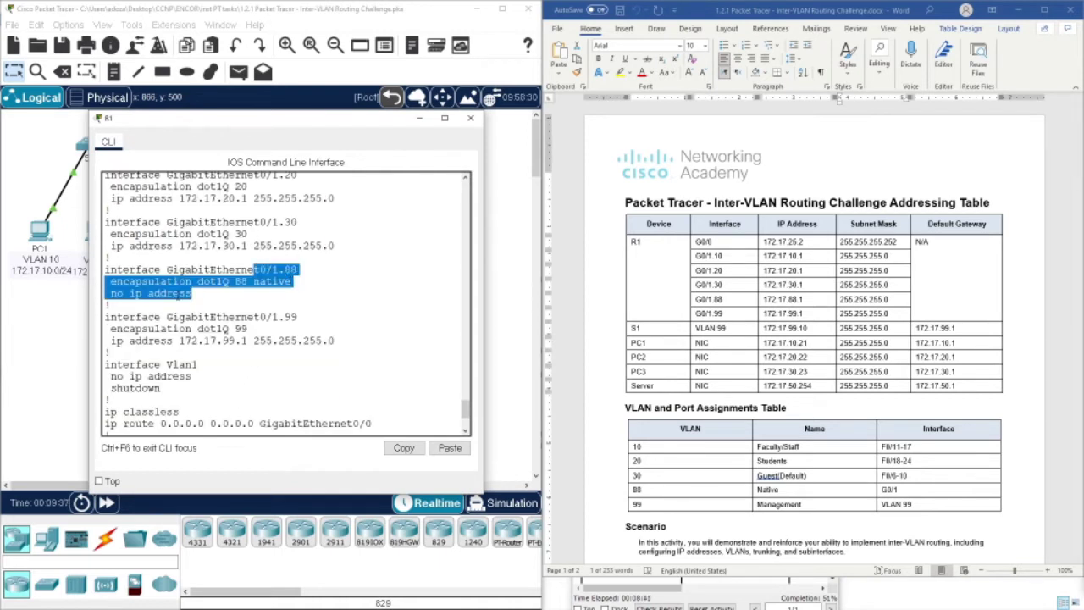
click(173, 293)
drag(110, 293, 197, 293)
mouse_move(265, 317)
mouse_down()
mouse_move(292, 319)
mouse_move(265, 318)
mouse_up()
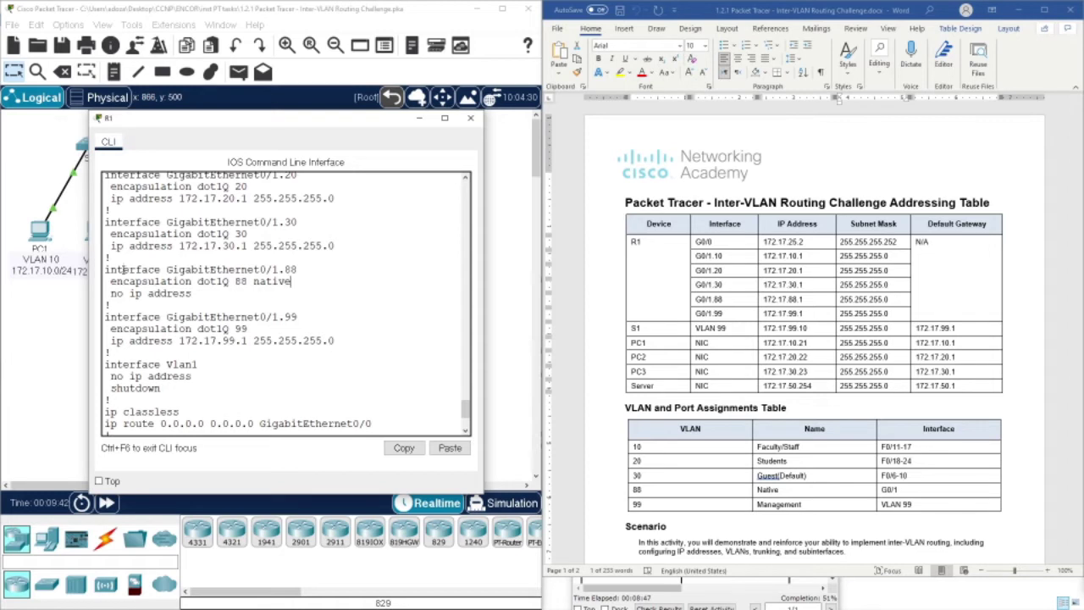
drag(125, 270, 258, 294)
drag(192, 293, 105, 258)
click(174, 304)
scroll(235, 360, down, 5)
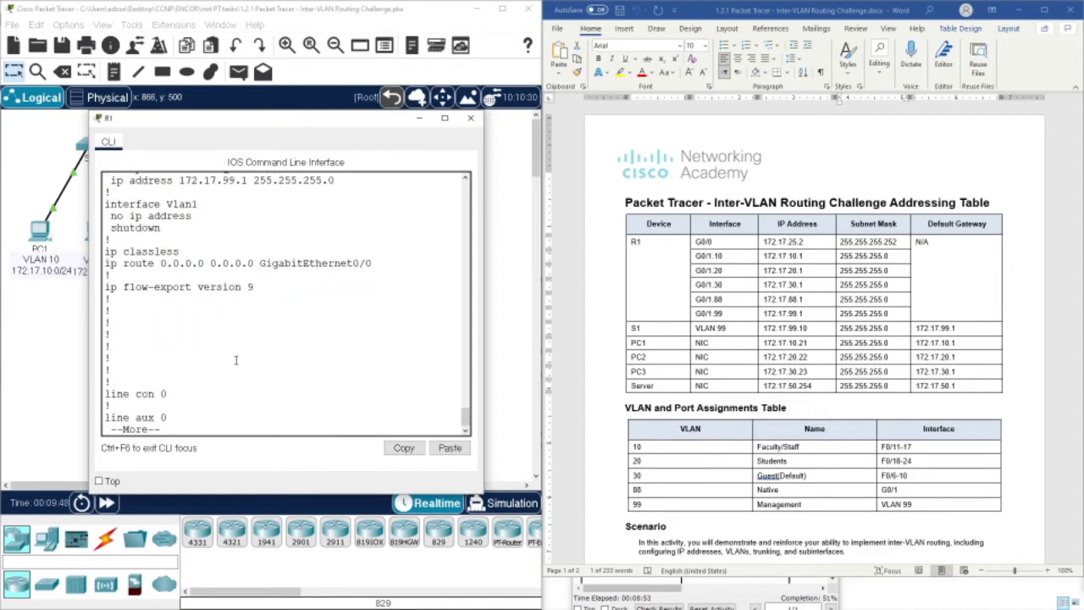
- Quit the running configuration output and enter global configuration mode on R1
key(q)
key(Return)
key(Return)
key(Return)
key(Return)
text(c)
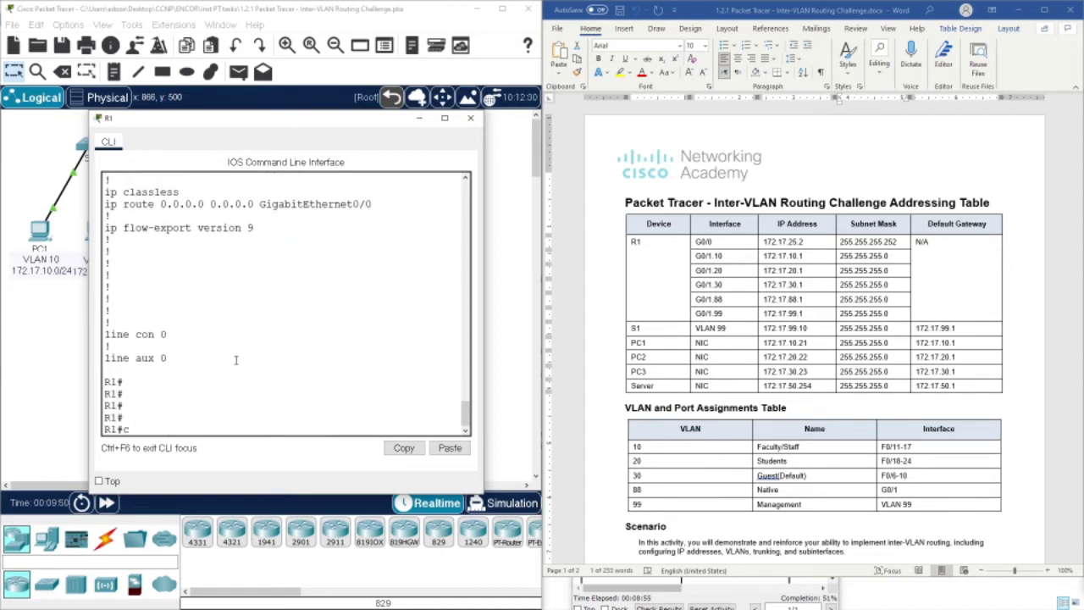
text(onf t)
key(Return)
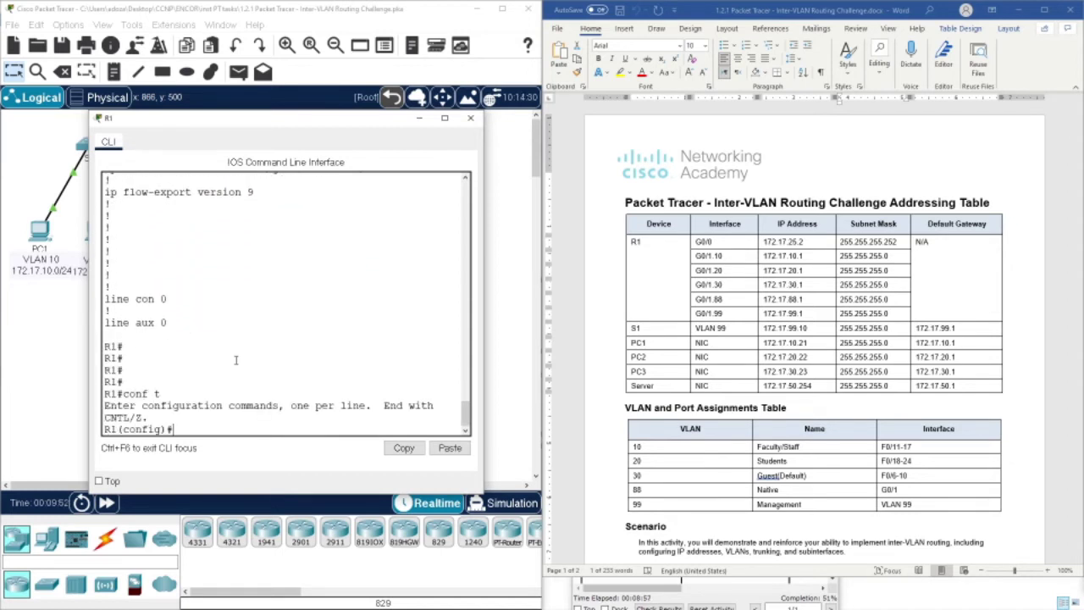
- Enter configuration of subinterface g0/1.88 by editing the recalled interface command
text(onf)
text(ig)#int g0/1.99)
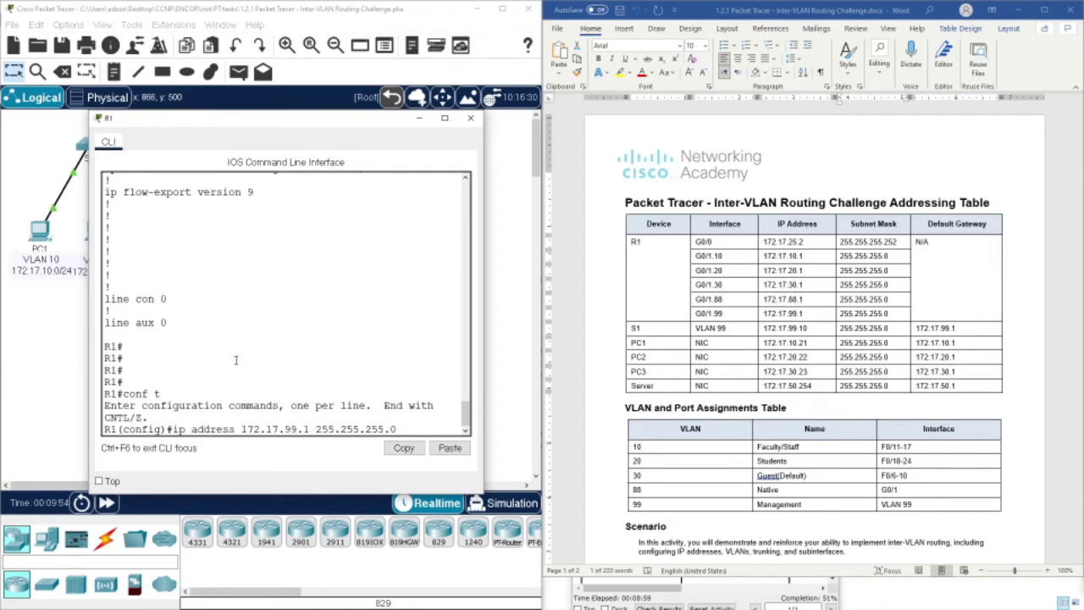
key(BackSpace)
key(BackSpace)
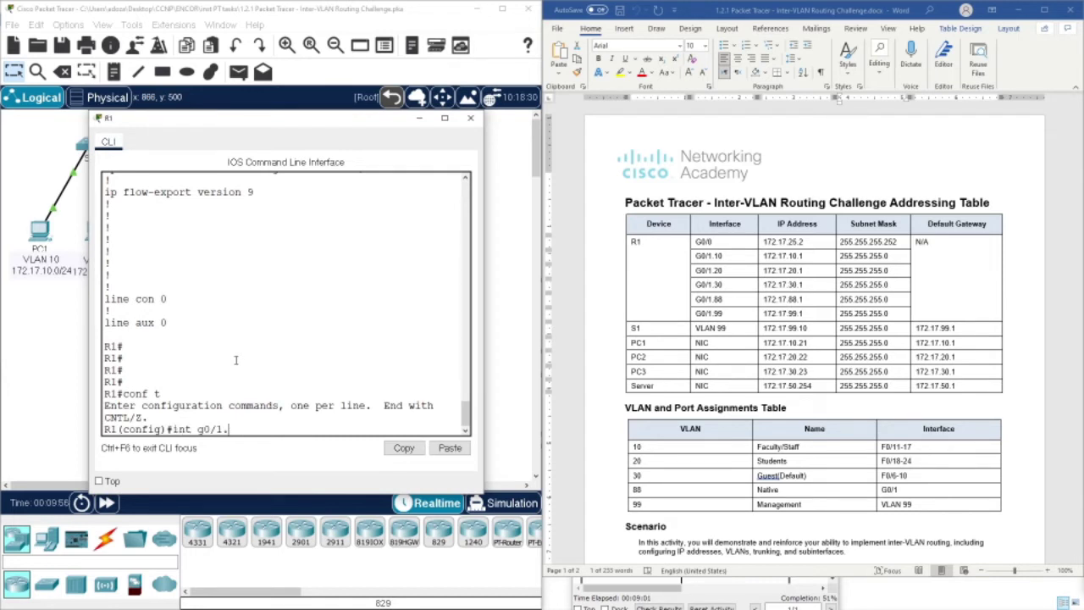
text(88)
key(Return)
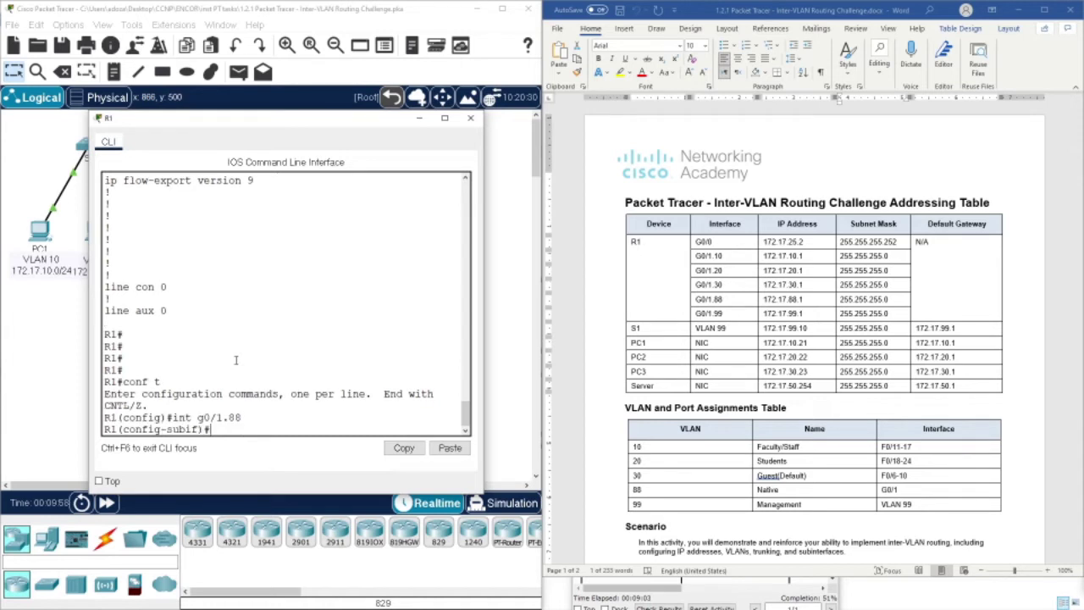
- Assign IP address 172.17.88.1 with mask 255.255.255.0 to subinterface g0/1.88 by editing the recalled address command
text(ip address 172.17.99.1 255.255.255.0)
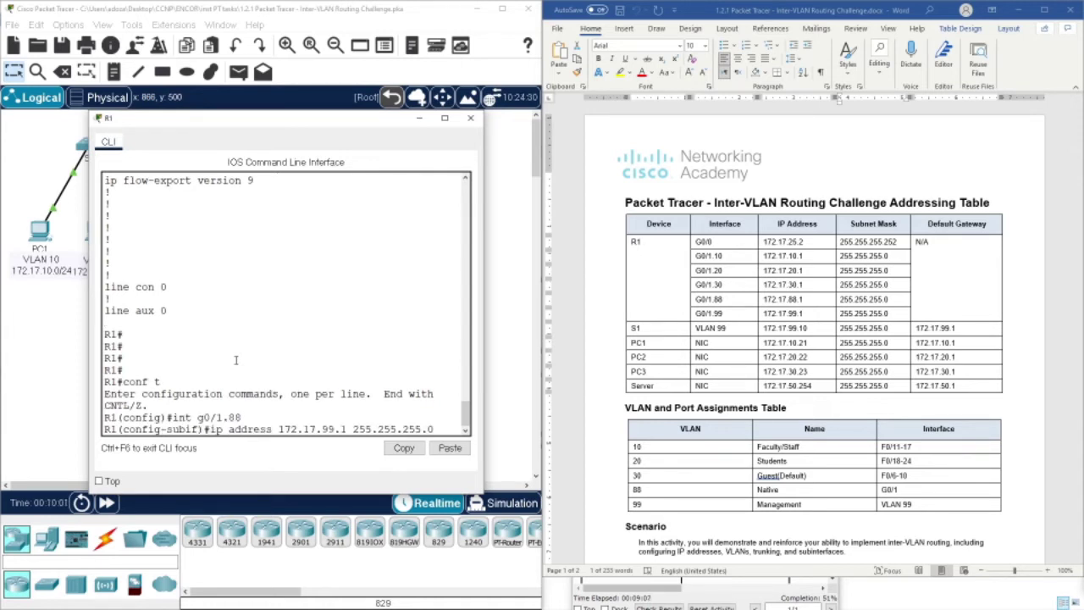
key(Left)
key(Left)
key(Left)
key(Left)
key(Left)
key(Left)
key(Left)
key(Left)
key(Left)
key(Left)
key(Left)
key(Left)
key(Left)
key(Left)
key(Left)
key(Left)
key(BackSpace)
key(BackSpace)
text(88)
key(Return)
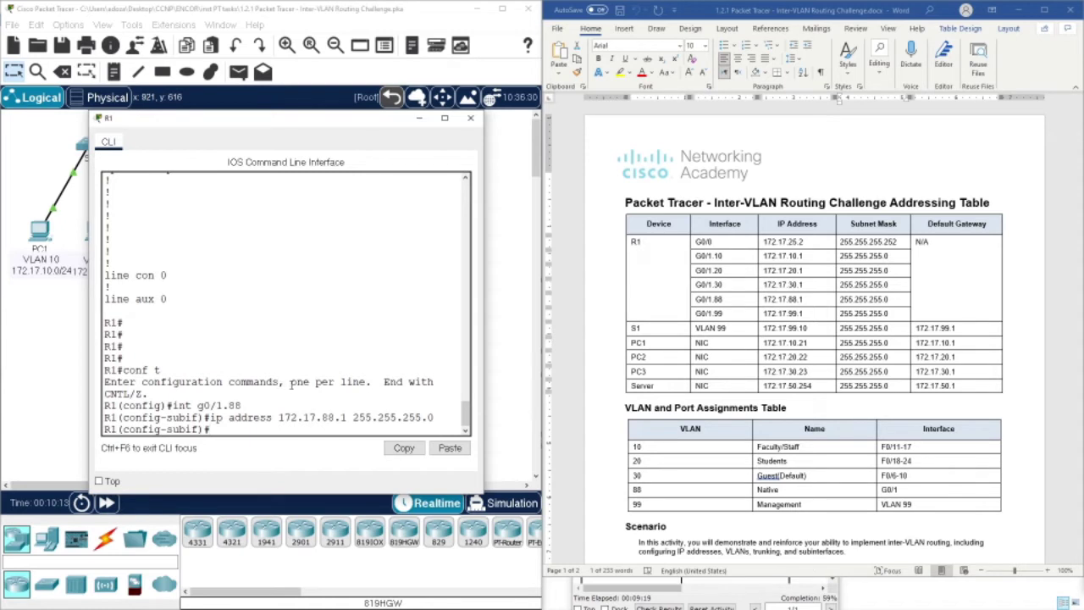
- End the configuration session on R1 and return to privileged EXEC mode
key(Return)
key(Return)
key(Return)
key(Return)
key(Return)
text(e)
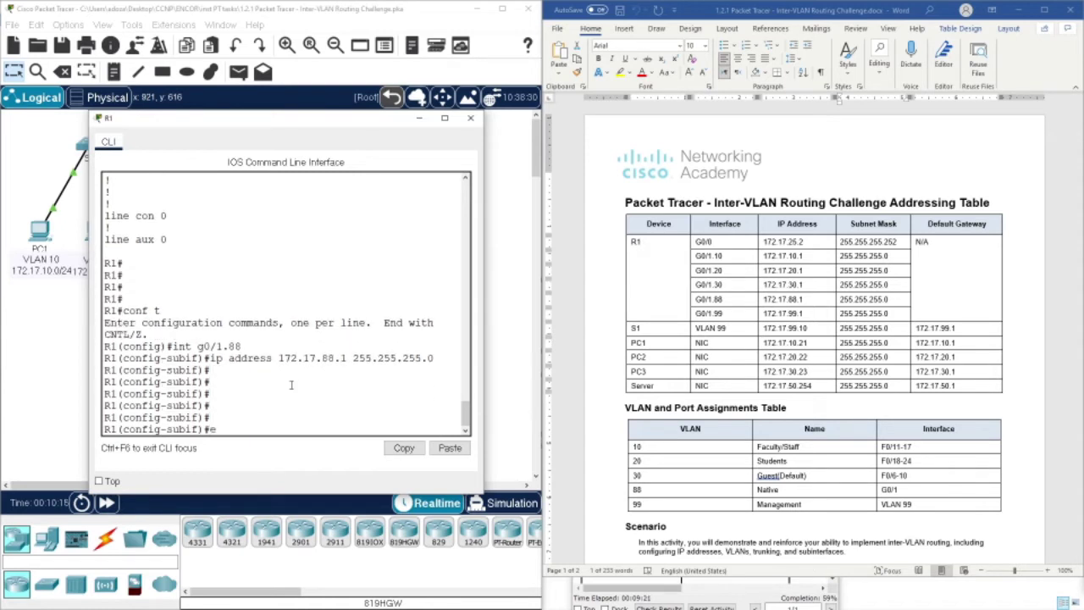
text(nd)
key(Return)
key(Return)
key(Return)
key(Return)
key(Return)
key(Return)
key(Return)
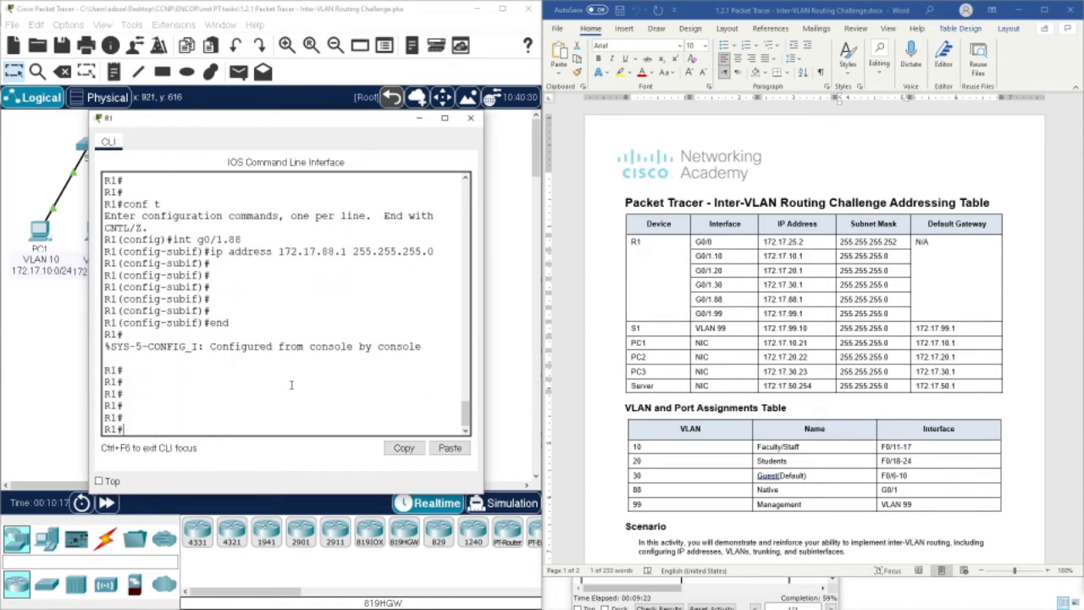
- Log out of R1's console and close its device window
text(exit)
key(Return)
key(Return)
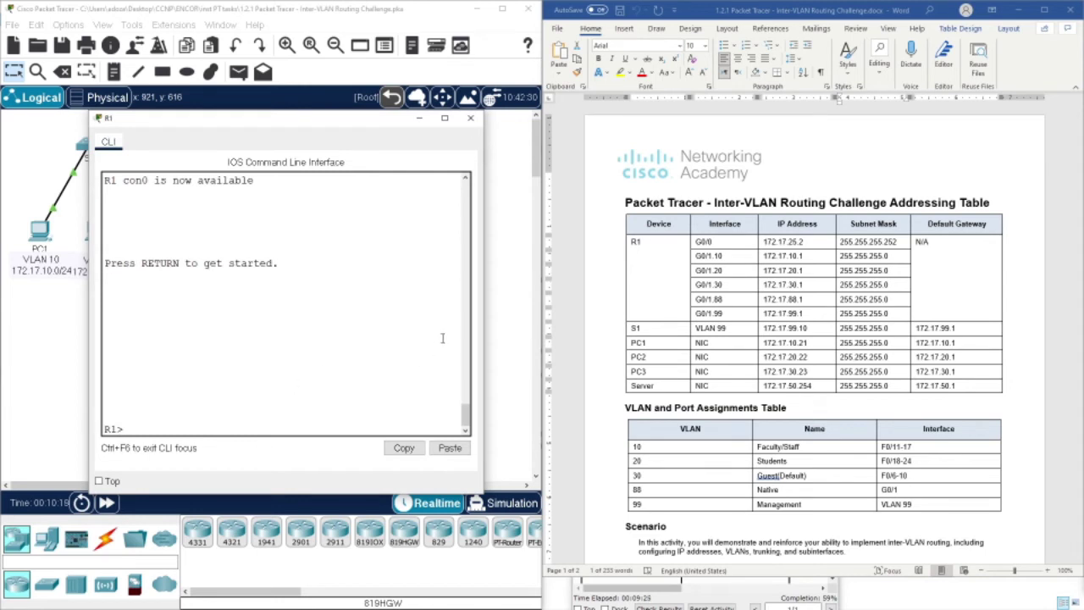
click(470, 119)
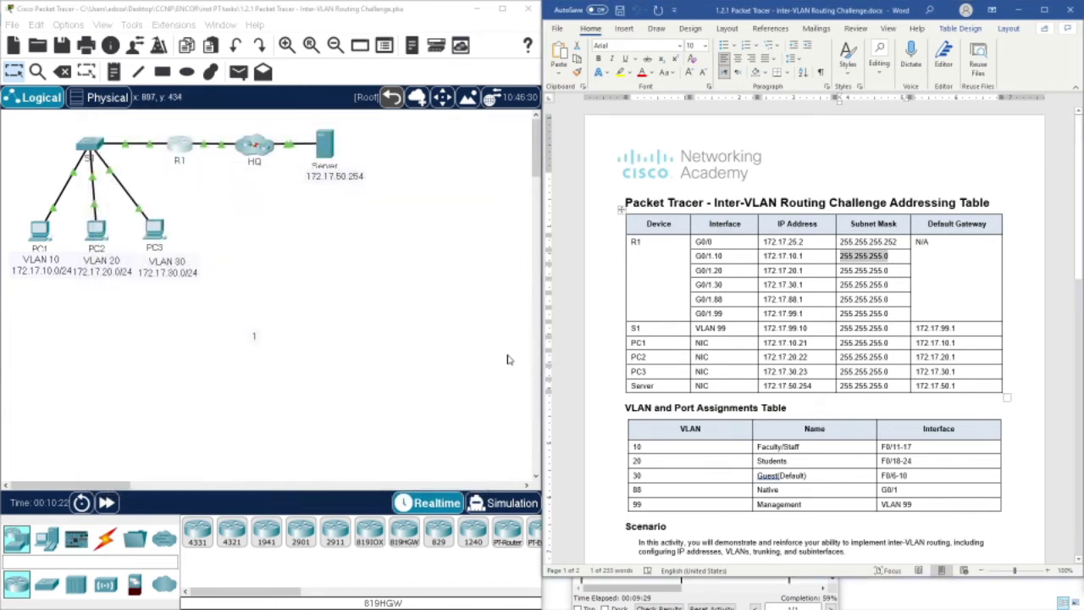
- Review the task instructions and S1's VLAN 99 row in the addressing table
scroll(732, 383, down, 5)
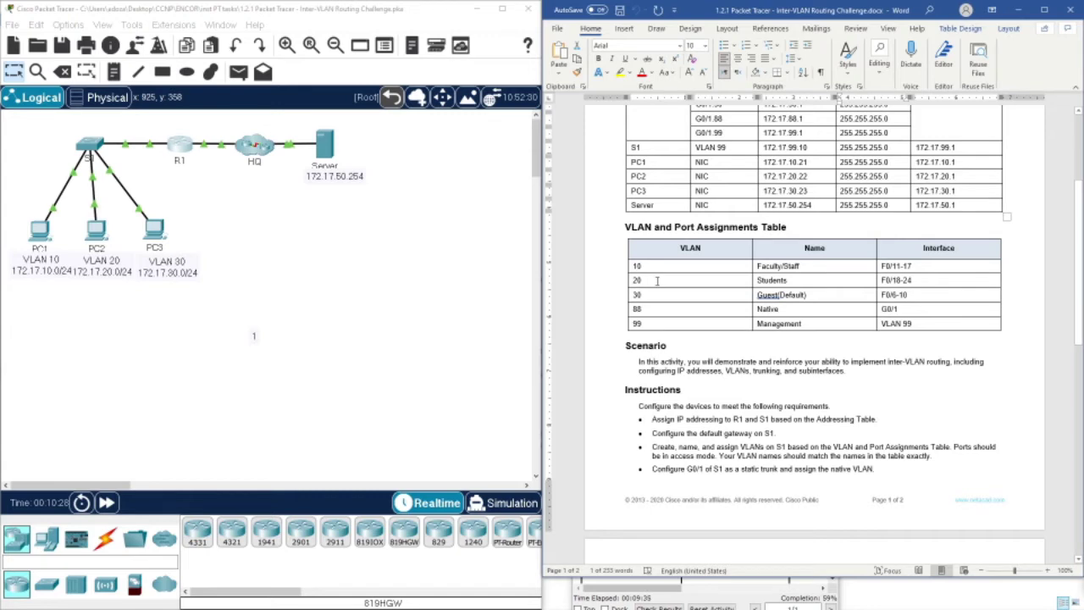
scroll(736, 285, up, 3)
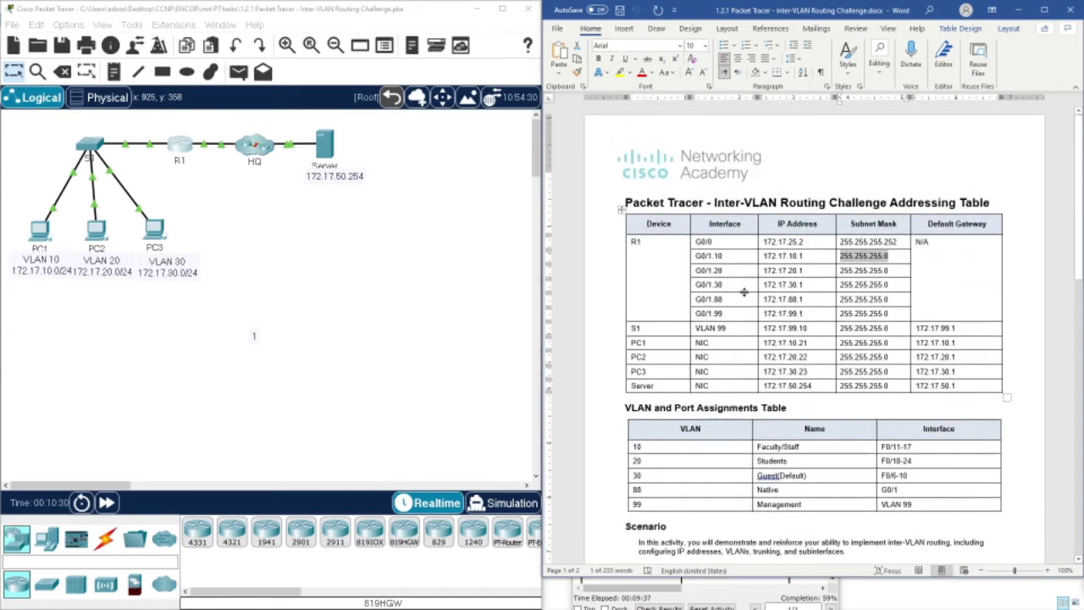
drag(673, 327, 974, 330)
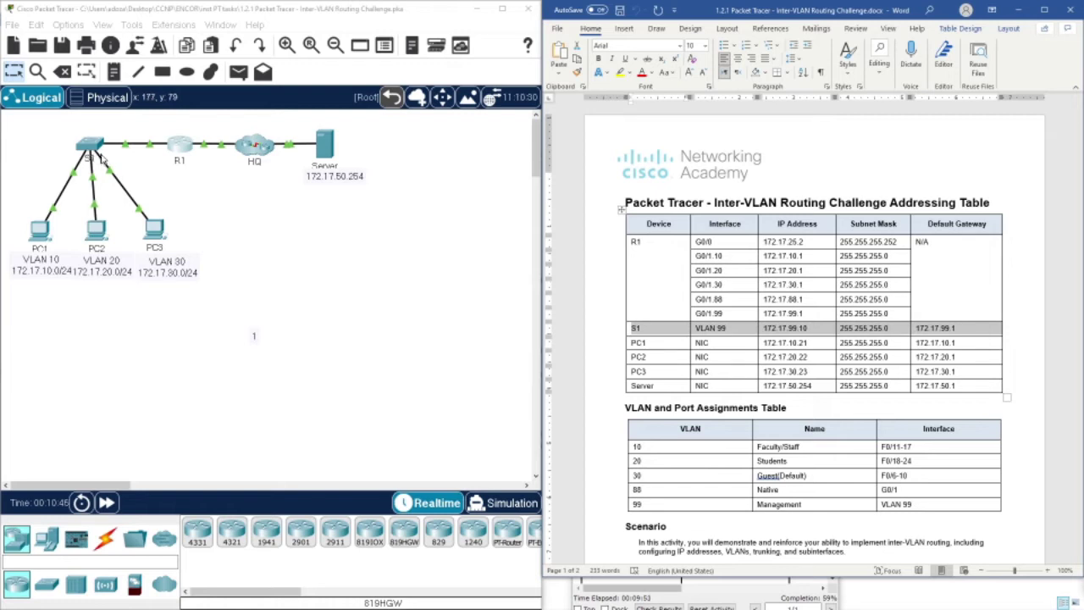
click(713, 330)
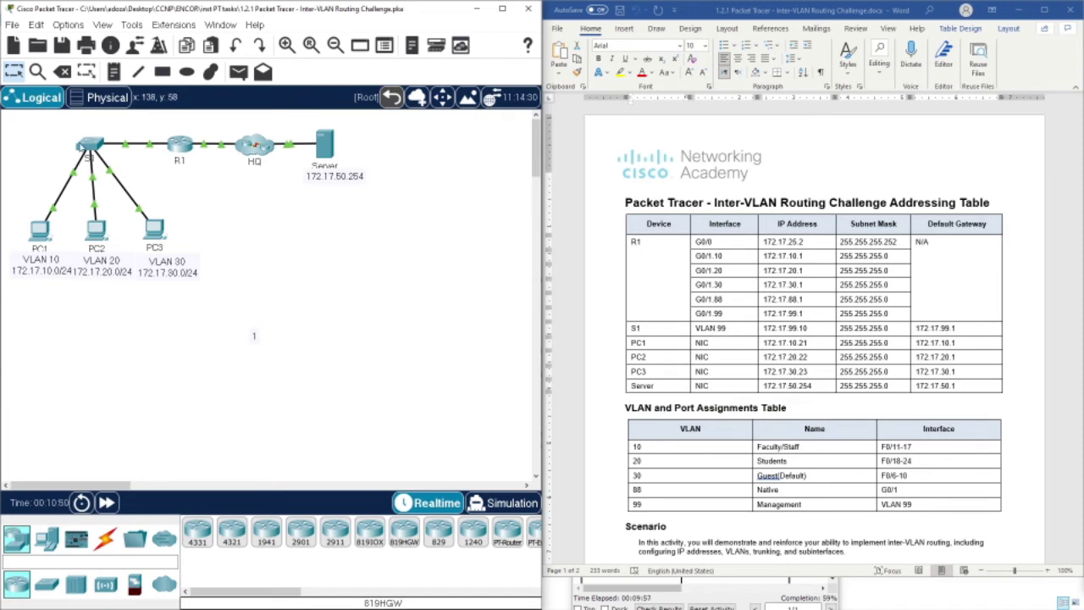
- Open switch S1's command line and move its window clear of the addressing table
mouse_move(81, 145)
click(89, 145)
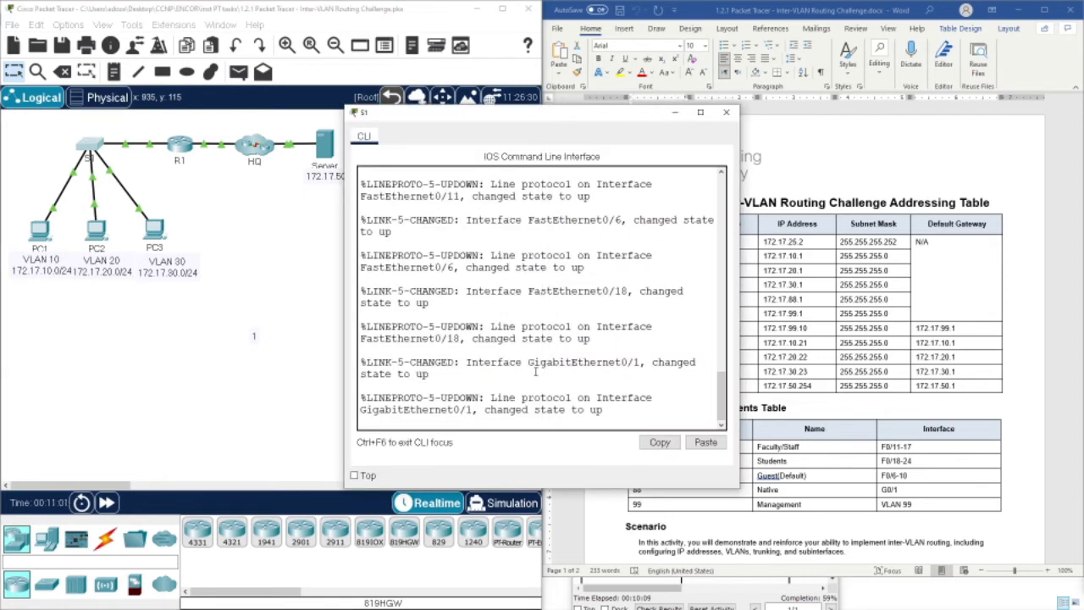
drag(527, 115, 309, 87)
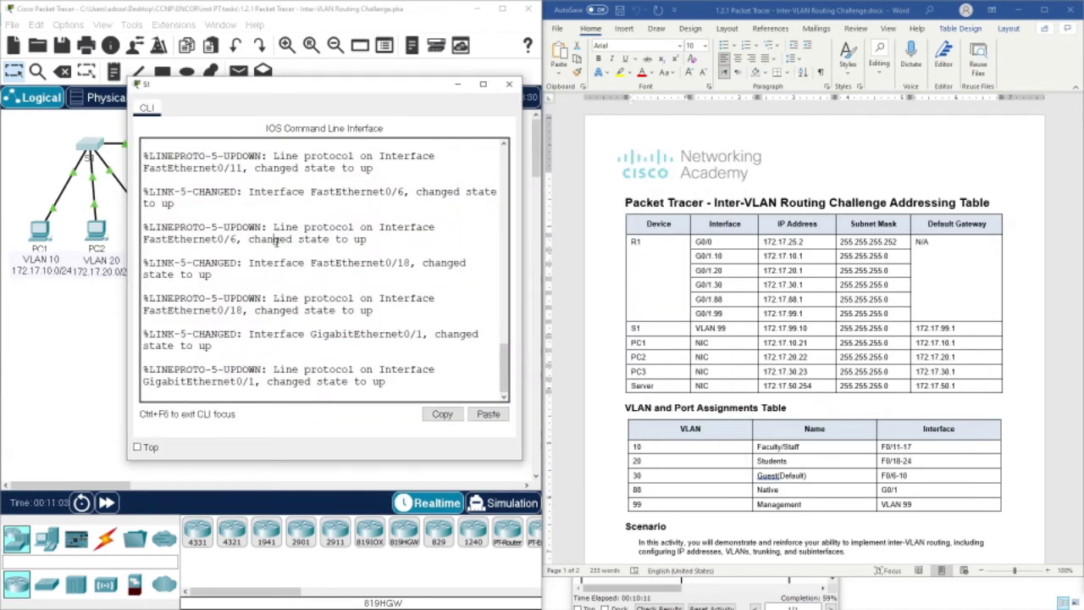
- Enter privileged EXEC mode and global configuration mode on S1
key(Return)
key(Return)
key(Return)
key(Return)
text(en)
key(Return)
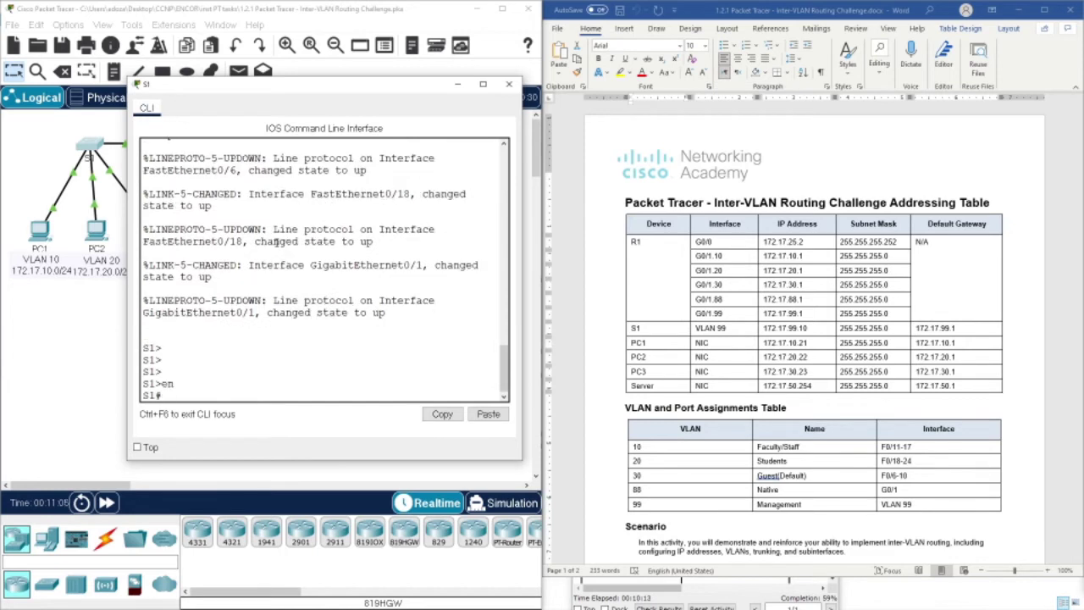
text(con)
key(Return)
key(Return)
key(Return)
key(Return)
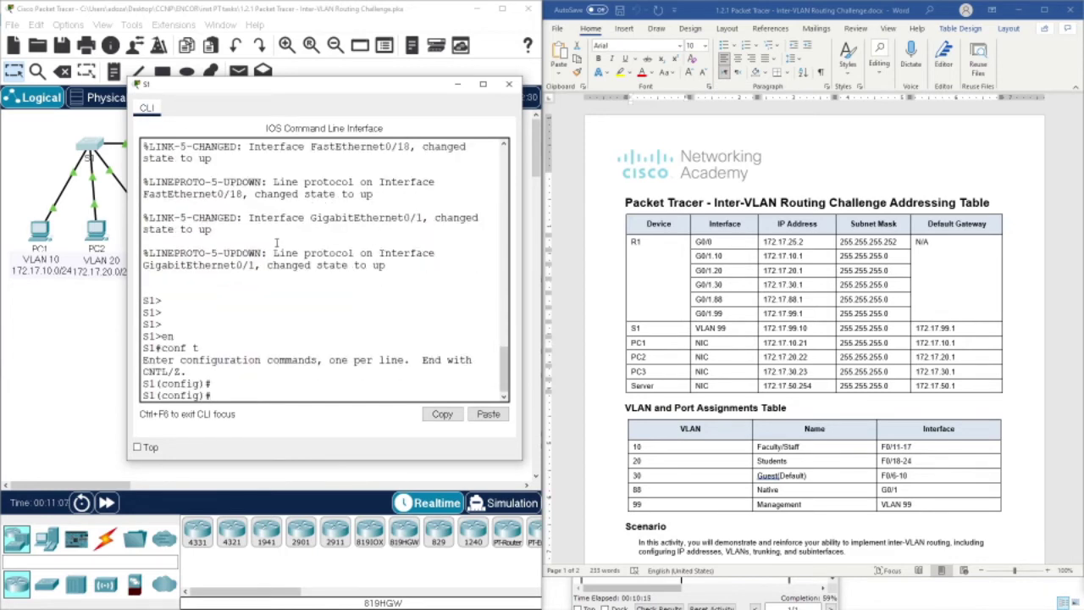
- Create the VLAN 99 interface on S1 and enter its configuration mode
text(int v)
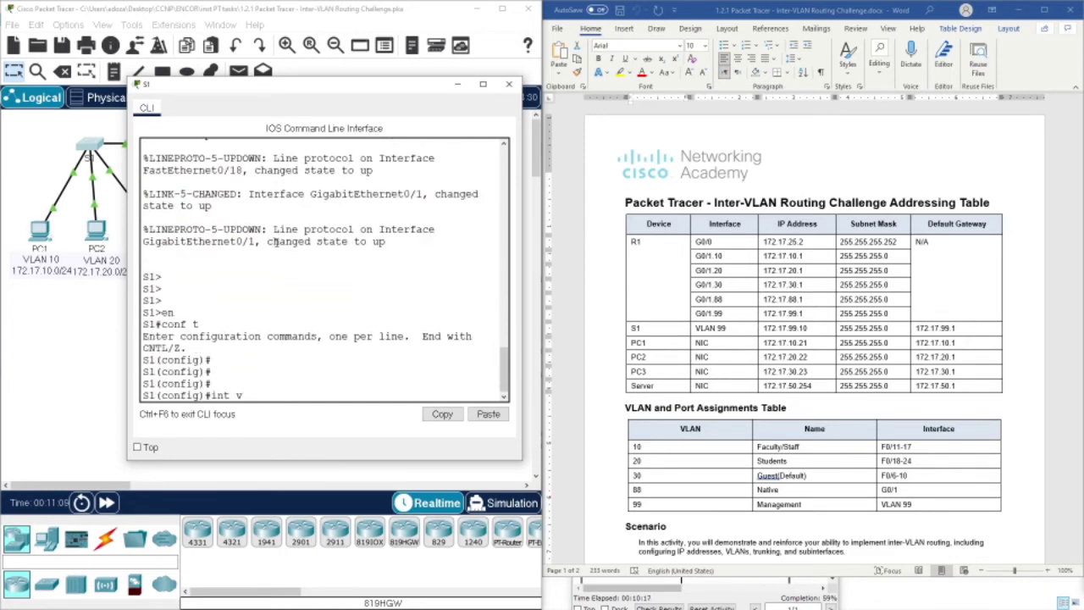
text(lan 99)
key(Return)
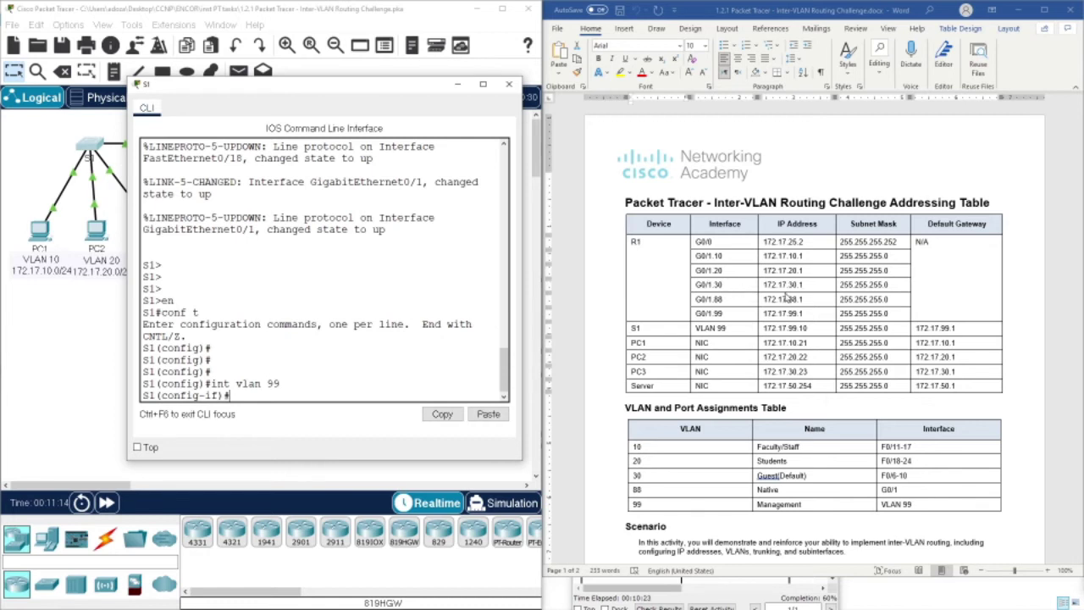
- Begin the IP address command for S1's VLAN 99 interface with 172.17.99.10, copied from the addressing table
click(784, 329)
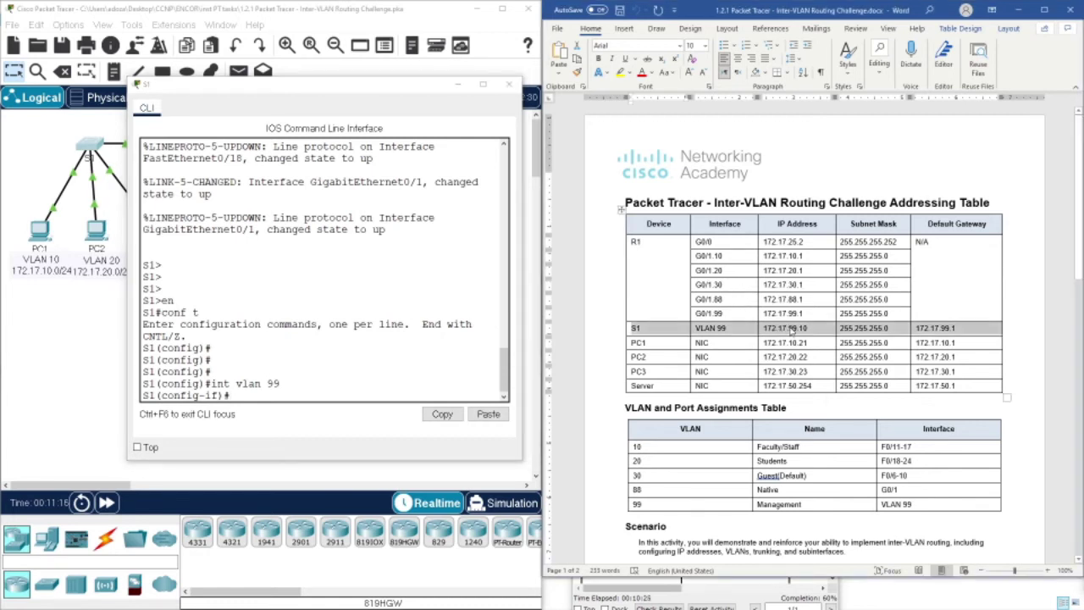
right_click(790, 330)
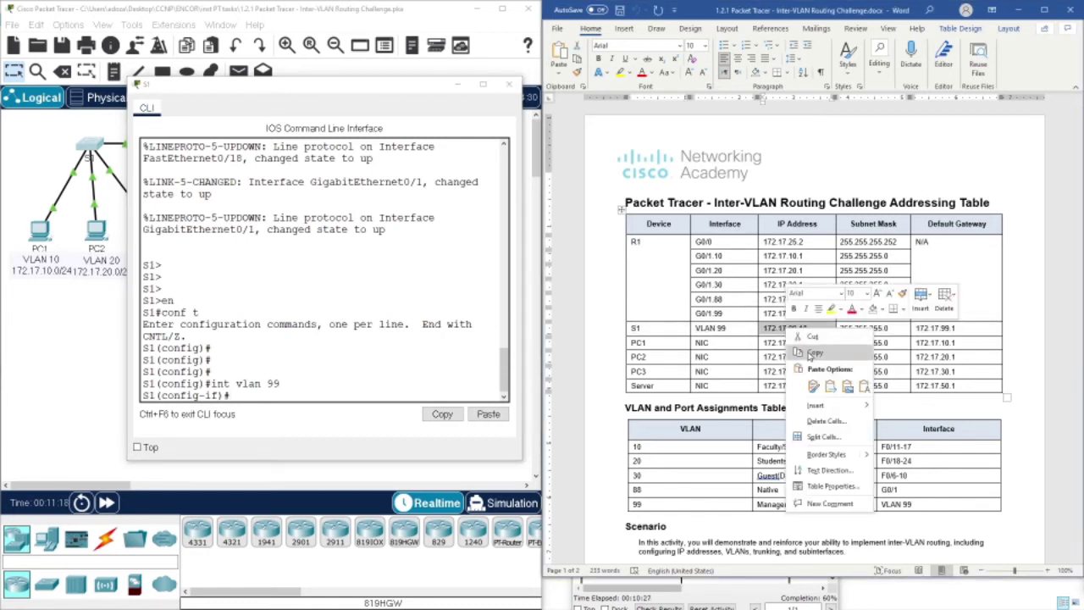
click(809, 354)
click(339, 393)
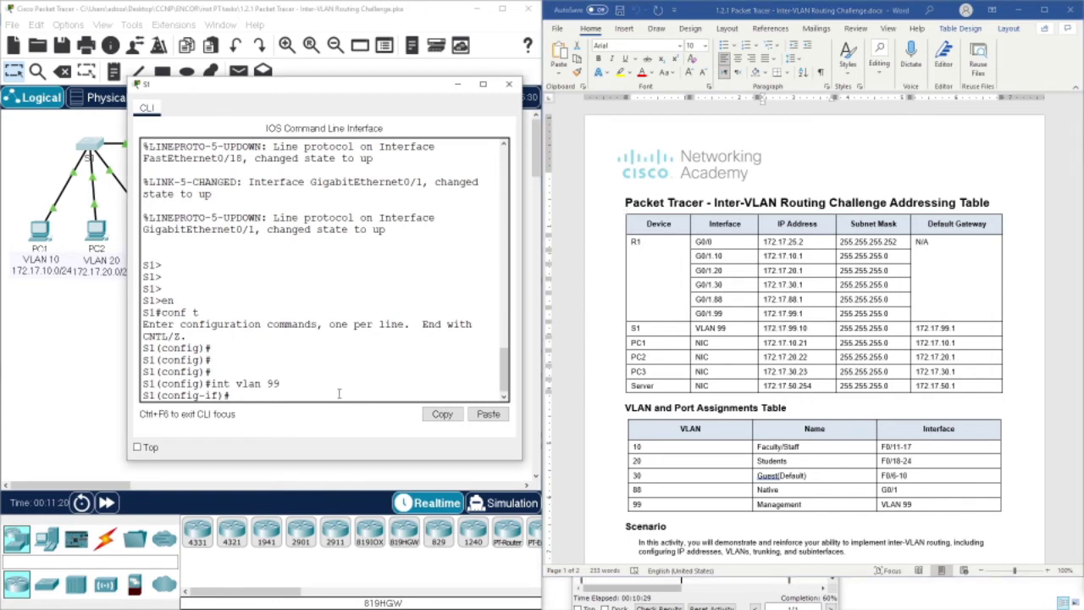
text(ip add)
key(Tab)
right_click(338, 396)
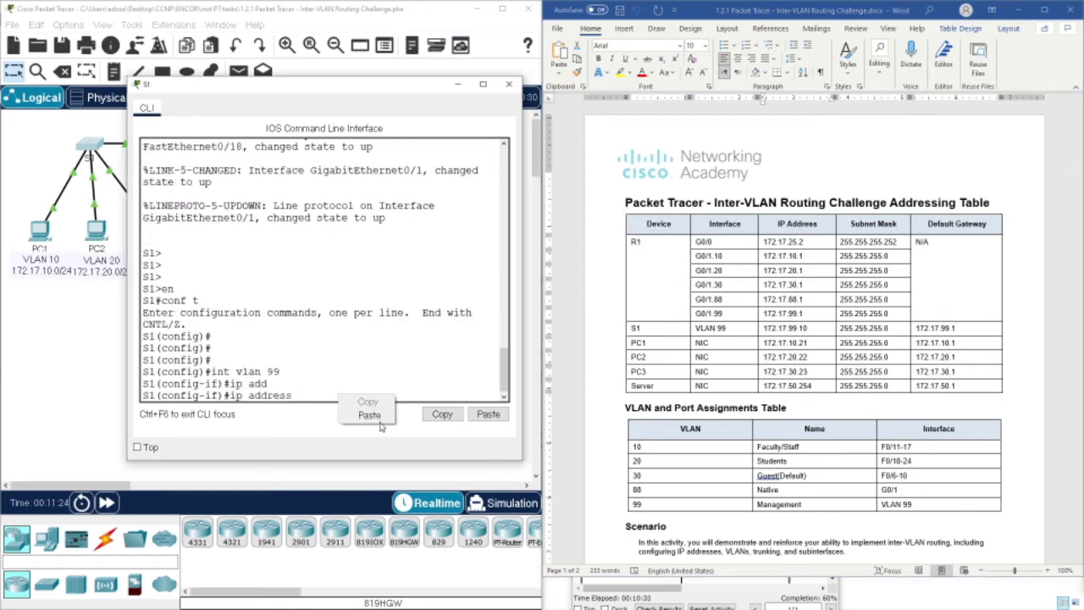
click(366, 414)
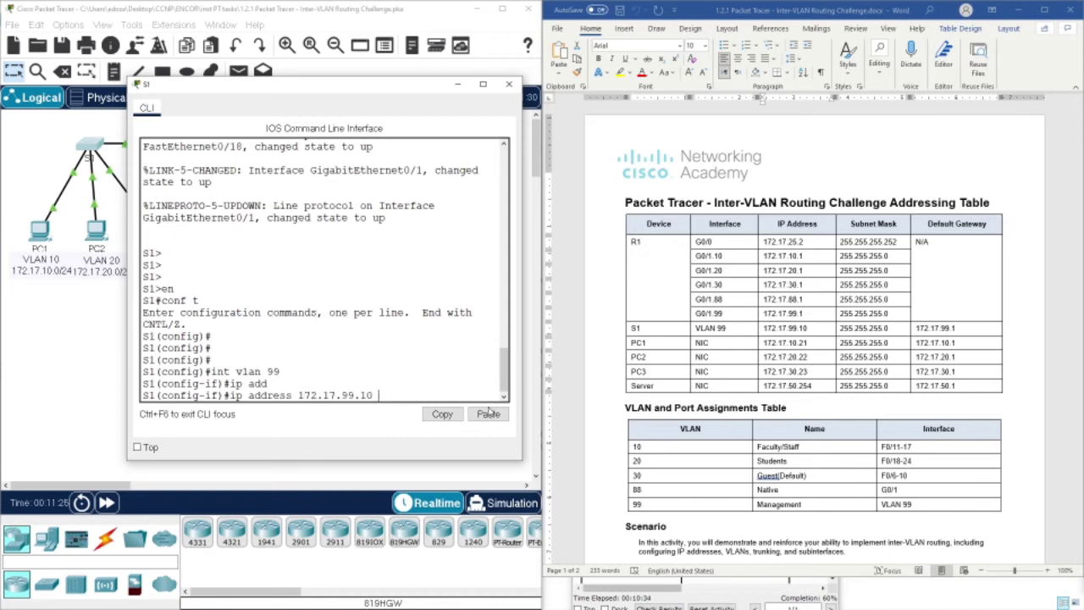
- Complete the VLAN 99 address command with subnet mask 255.255.255.0 copied from S1's row, run it, and exit interface configuration
key(alt+Tab)
double_click(859, 312)
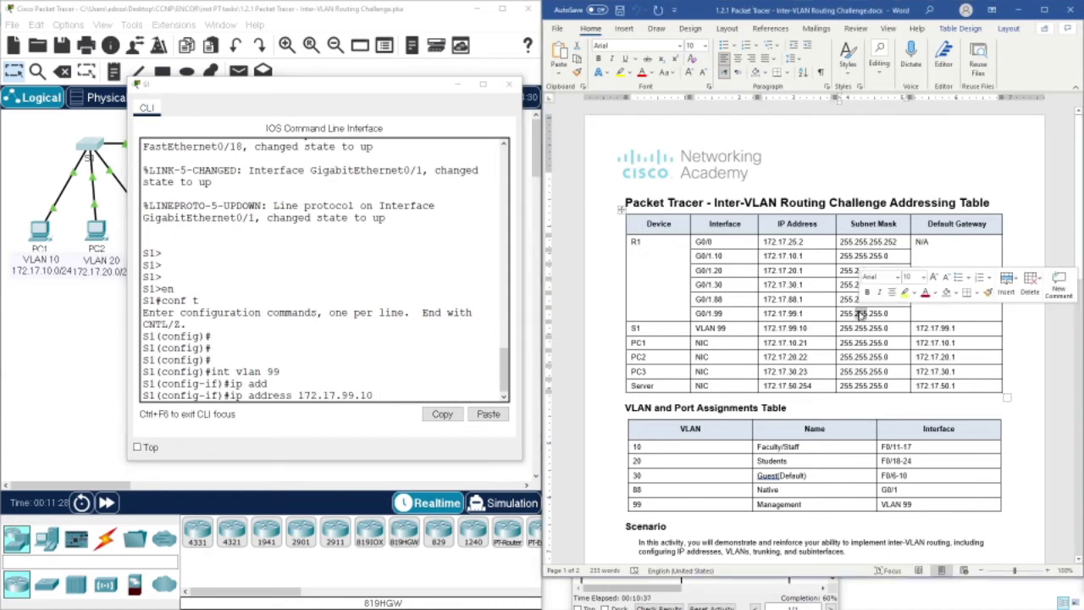
right_click(860, 312)
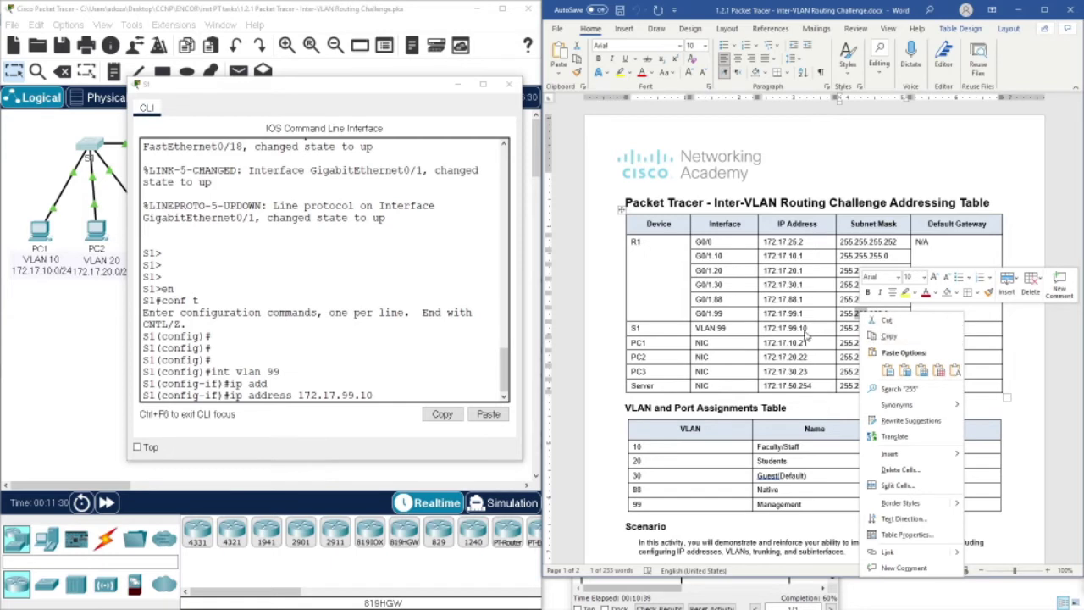
click(883, 337)
triple_click(862, 328)
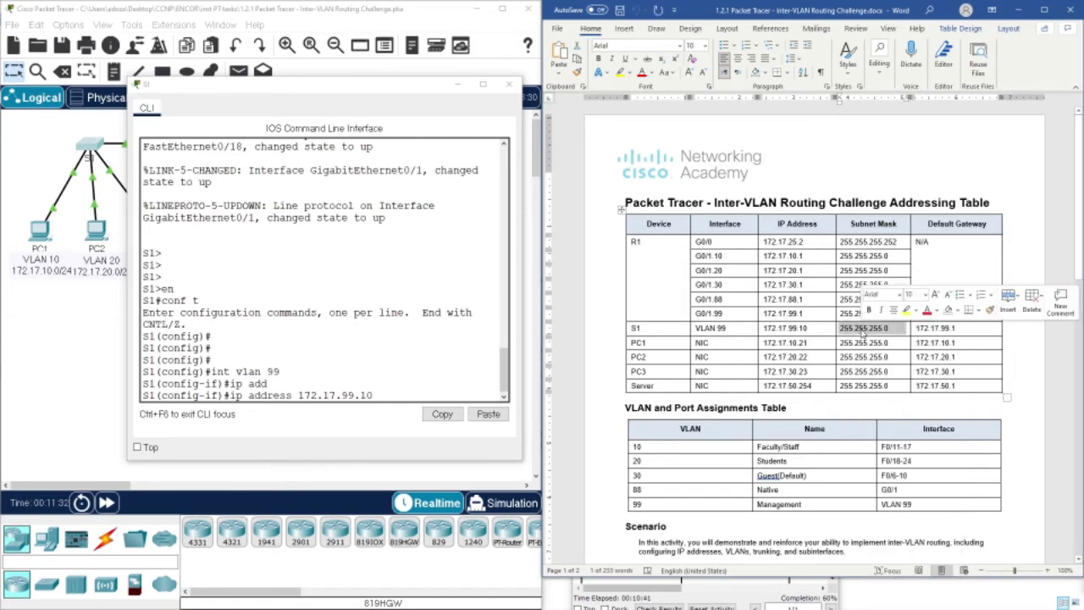
right_click(862, 328)
click(881, 349)
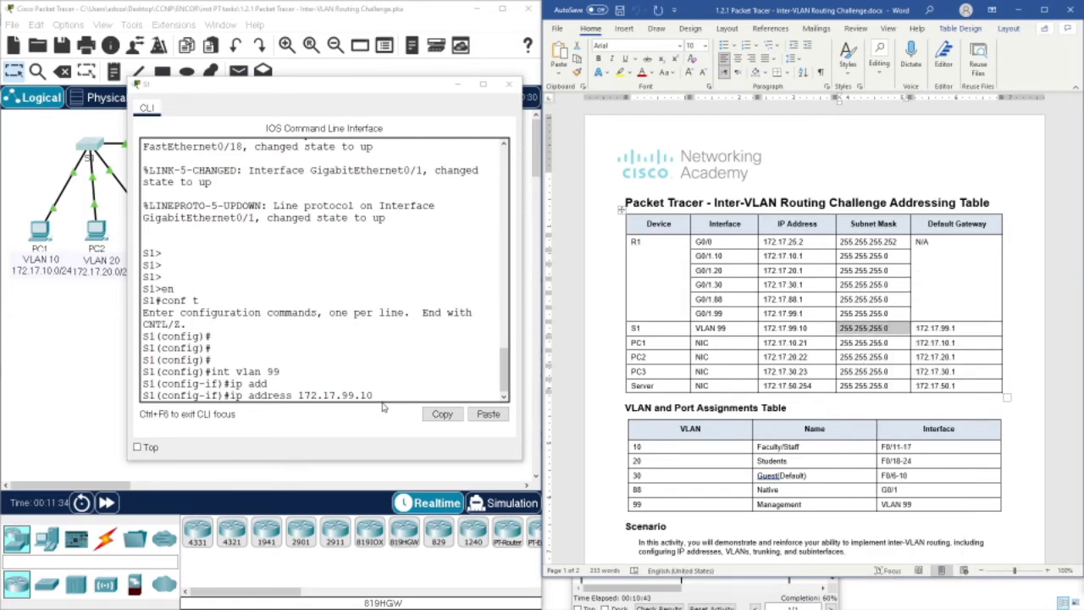
click(412, 385)
right_click(428, 400)
click(430, 415)
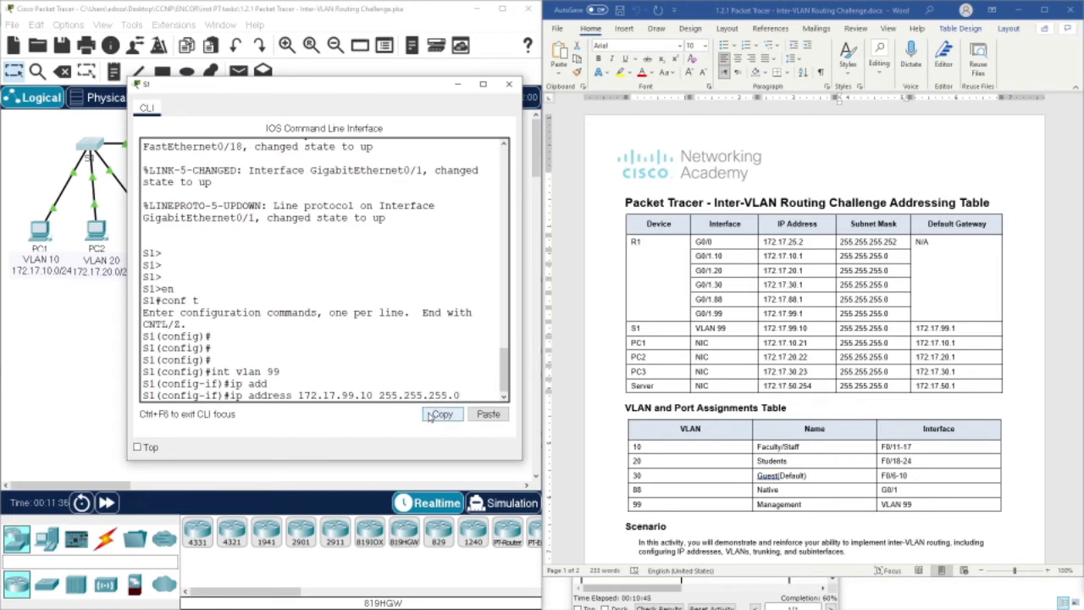
key(Return)
key(Return)
key(Return)
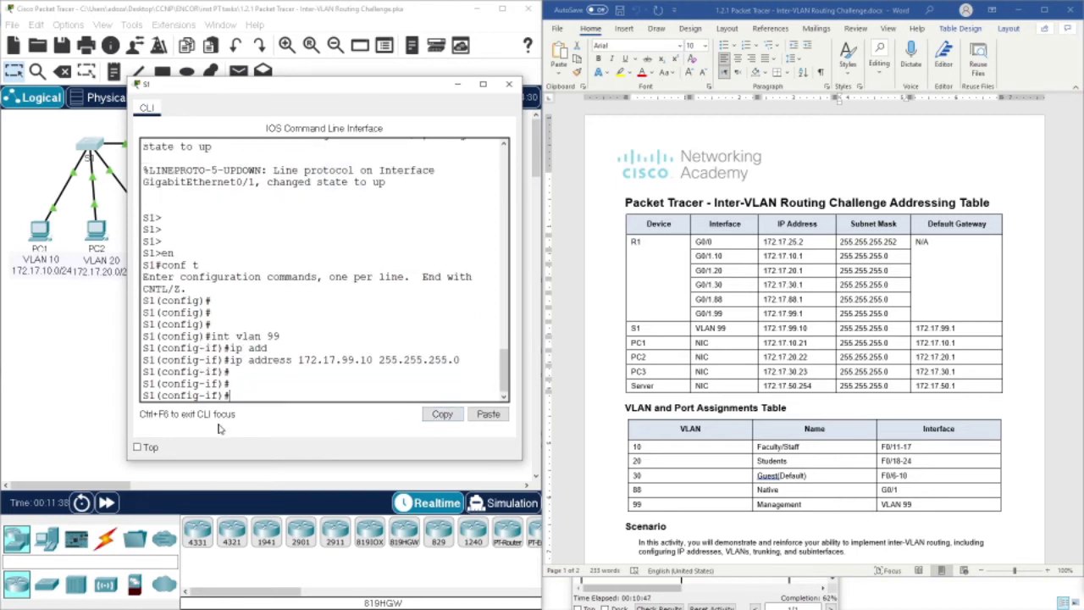
text(exit)
key(Return)
key(Return)
key(Return)
key(Return)
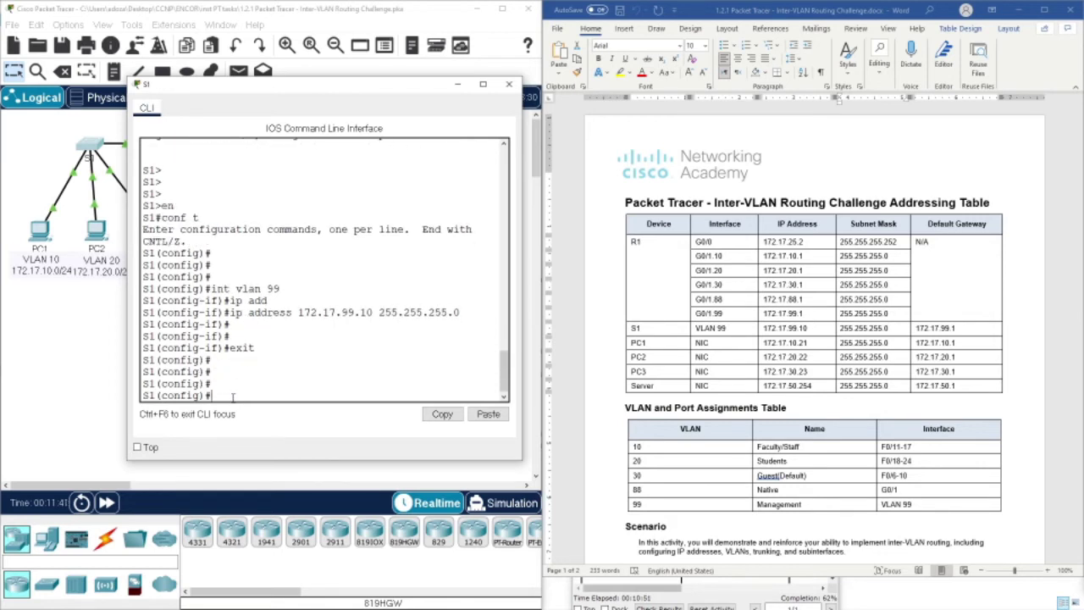
- Re-enter the VLAN 99 interface on S1, enable it with no shutdown, and return to global configuration mode
key(Up)
key(Up)
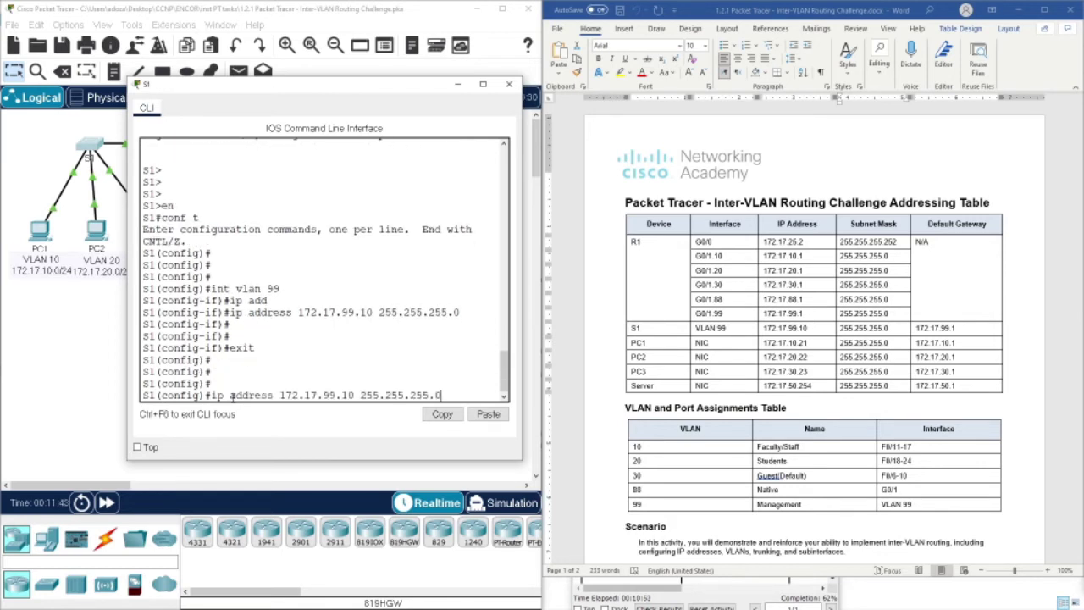
key(Up)
key(Up)
key(Return)
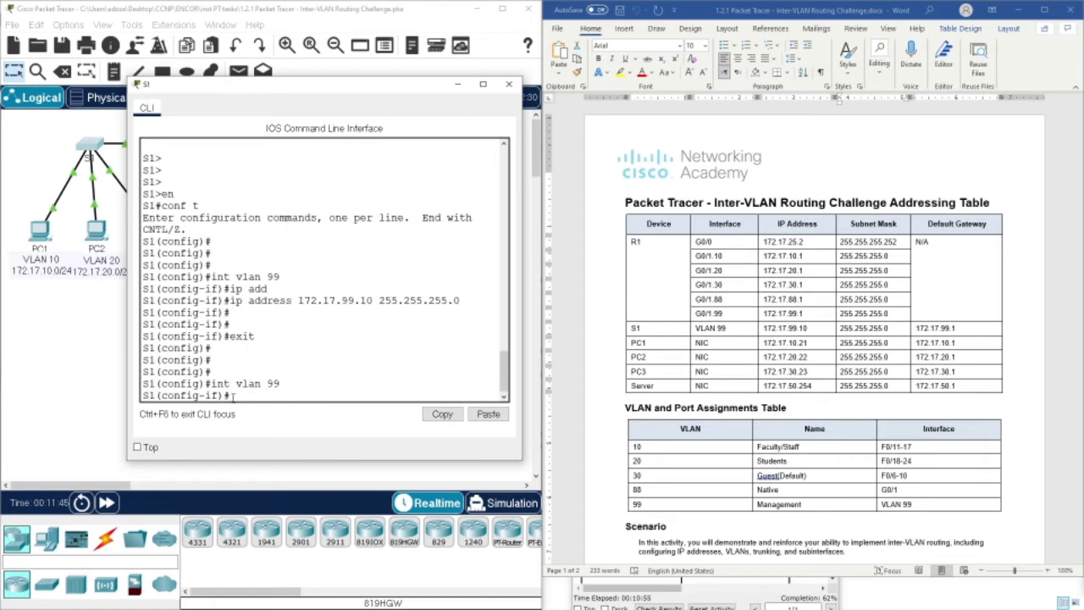
text(no sh)
key(Return)
key(Return)
key(Return)
key(Return)
key(Return)
key(Return)
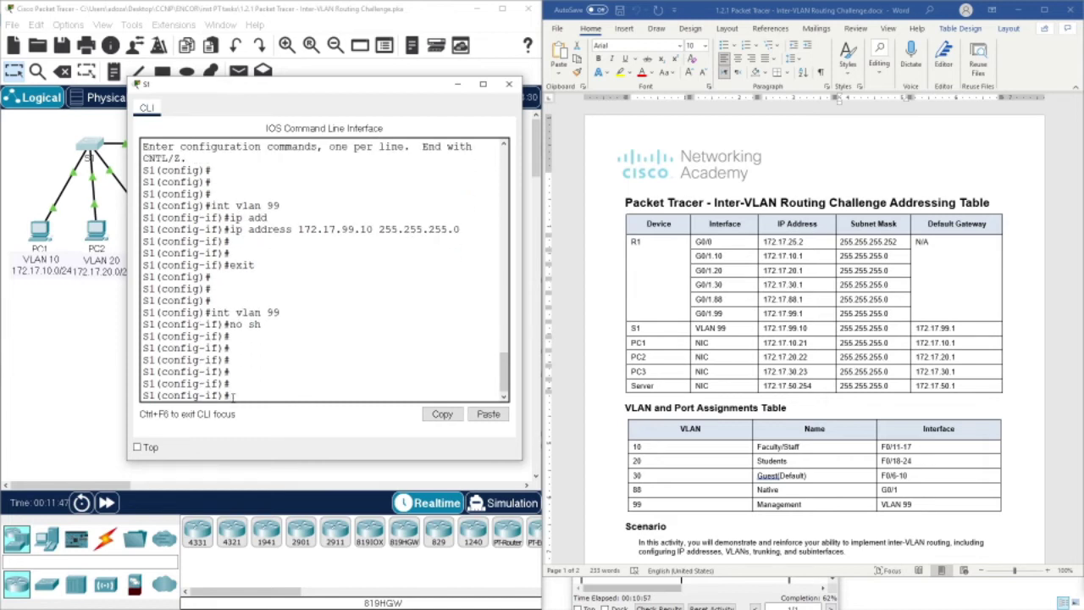
text(exit)
key(Return)
key(Return)
key(Return)
key(Return)
key(Return)
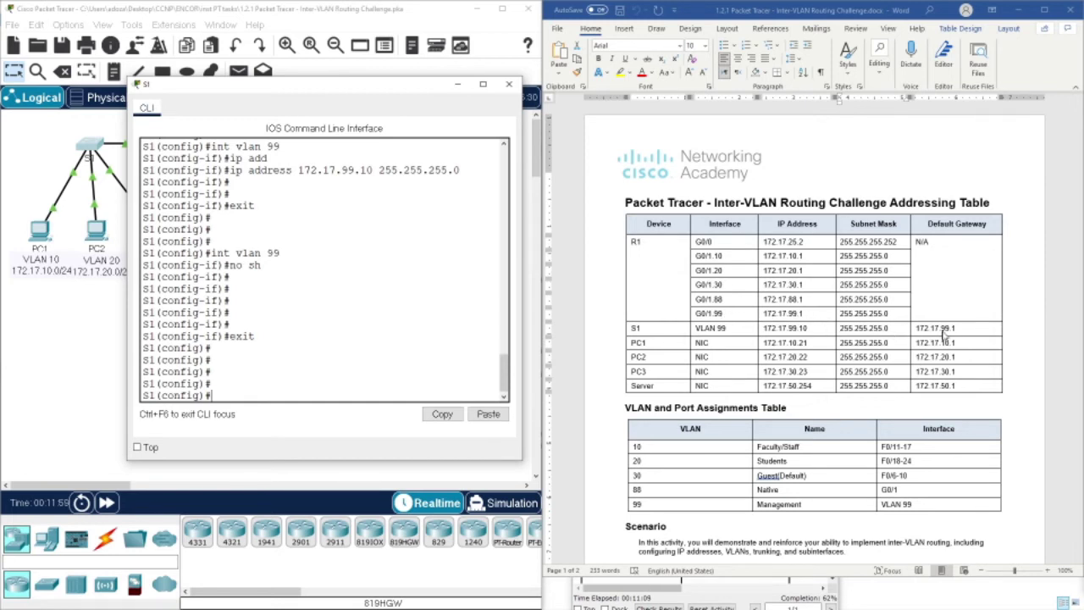
- Compare S1's management address with R1's G0/1.99 address and begin the ip default-gateway command on S1
drag(353, 170, 373, 170)
click(793, 328)
click(798, 314)
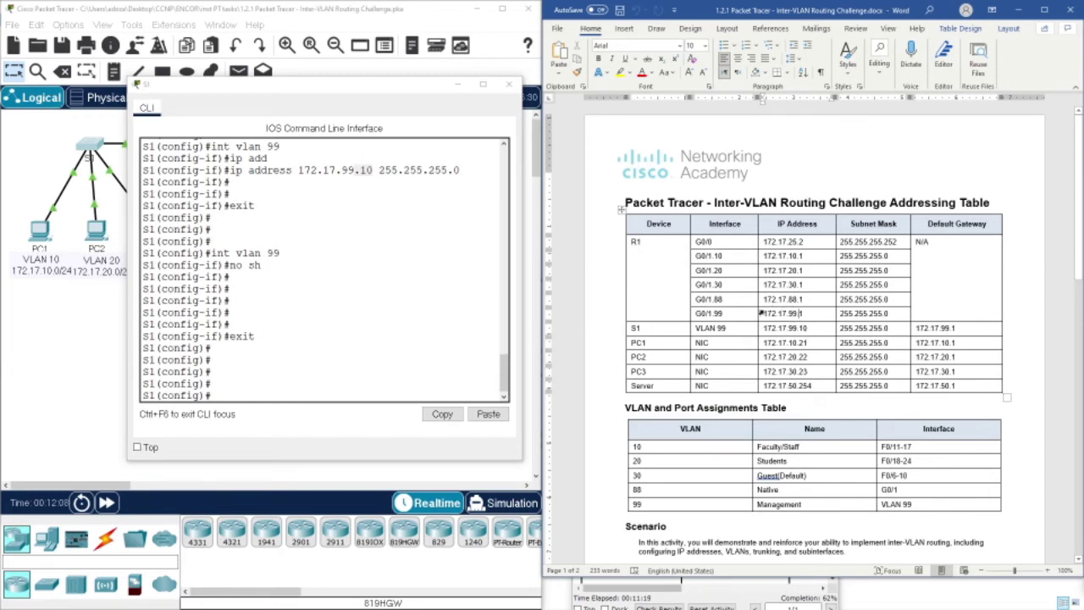
drag(765, 312, 808, 313)
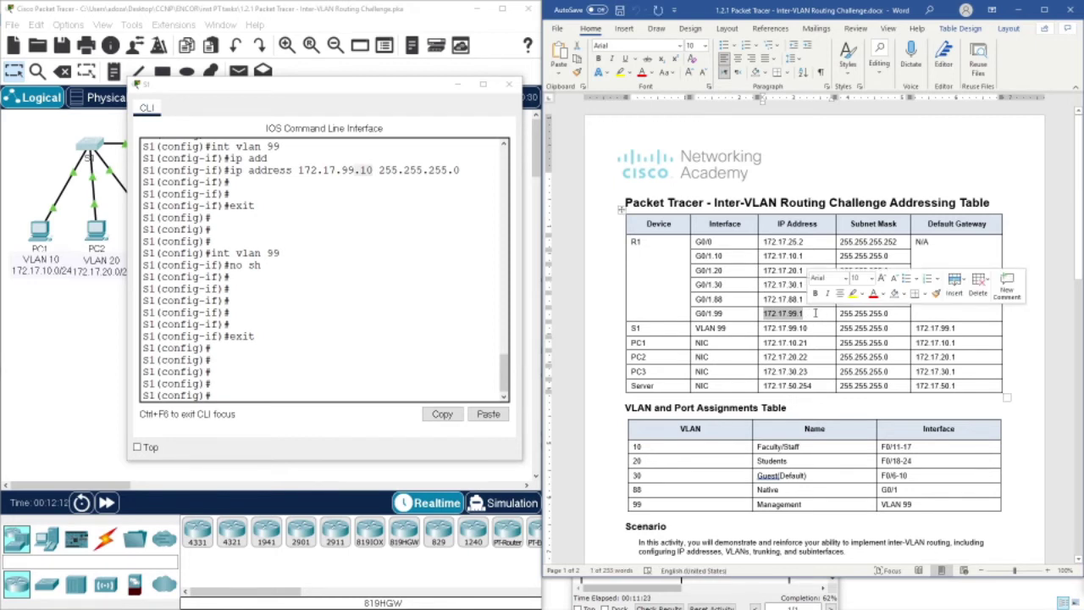
click(371, 398)
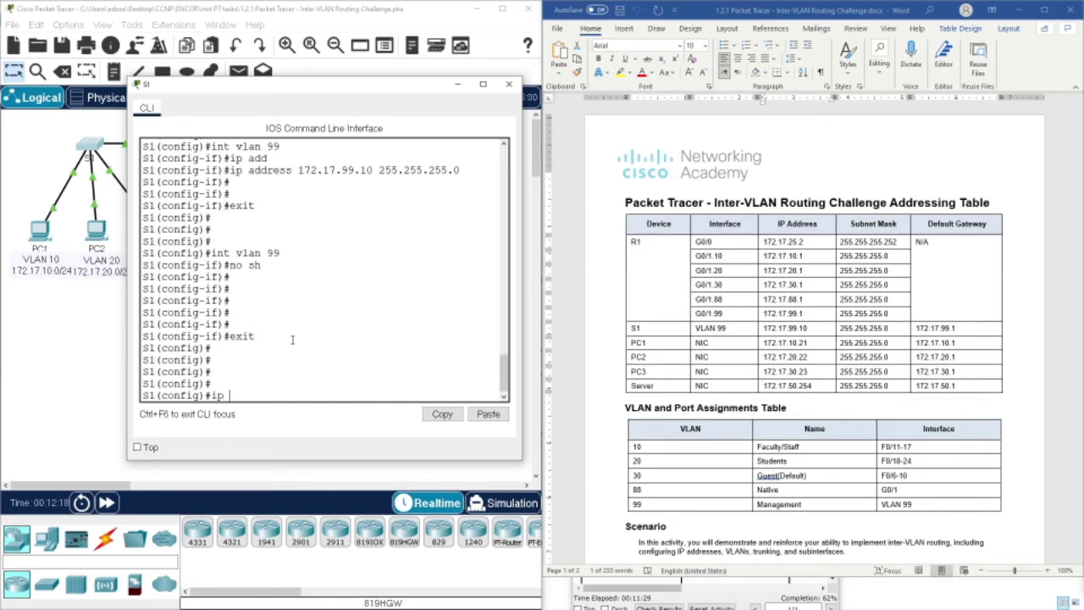
text(ip def)
key(Tab)
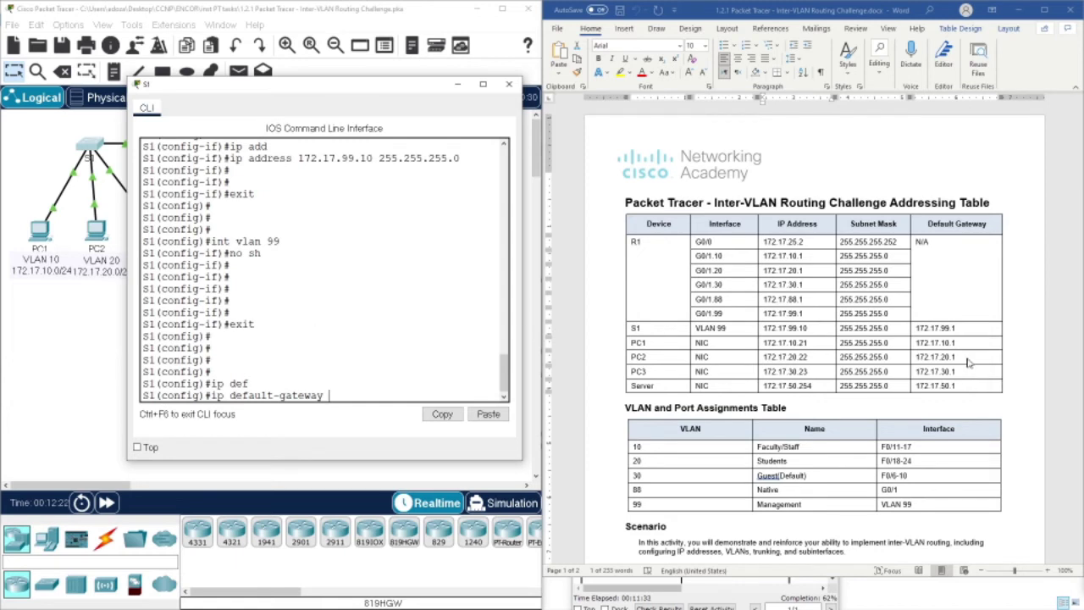
- Complete the default gateway command with 172.17.99.1, copied from S1's row in the addressing table, and run it
double_click(937, 330)
right_click(937, 330)
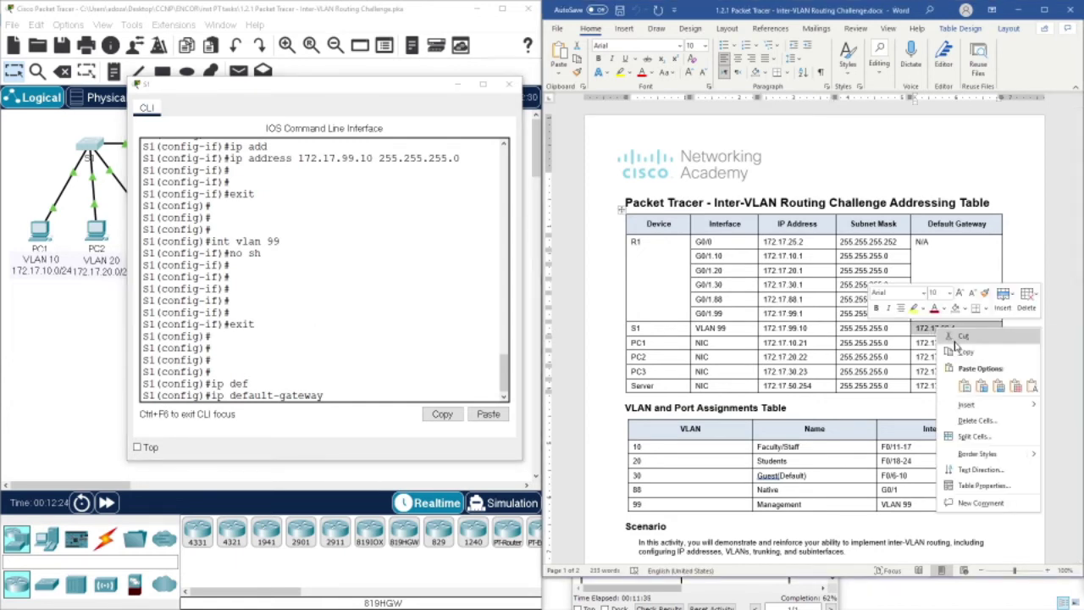
click(961, 345)
click(337, 401)
key(ctrl+v)
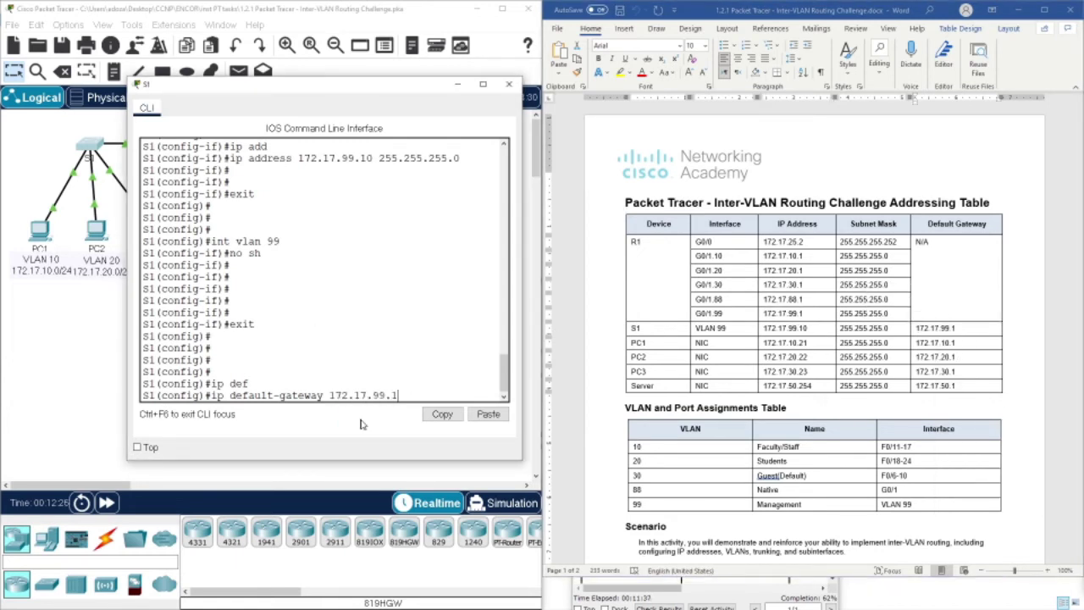
key(Return)
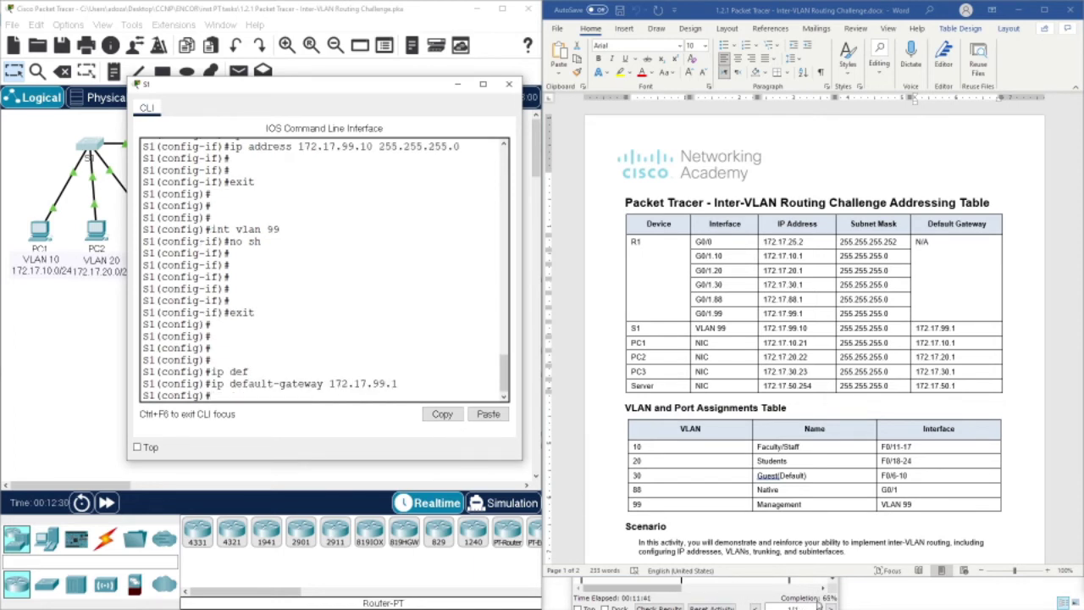
key(Return)
key(Return)
key(Return)
key(Return)
key(Return)
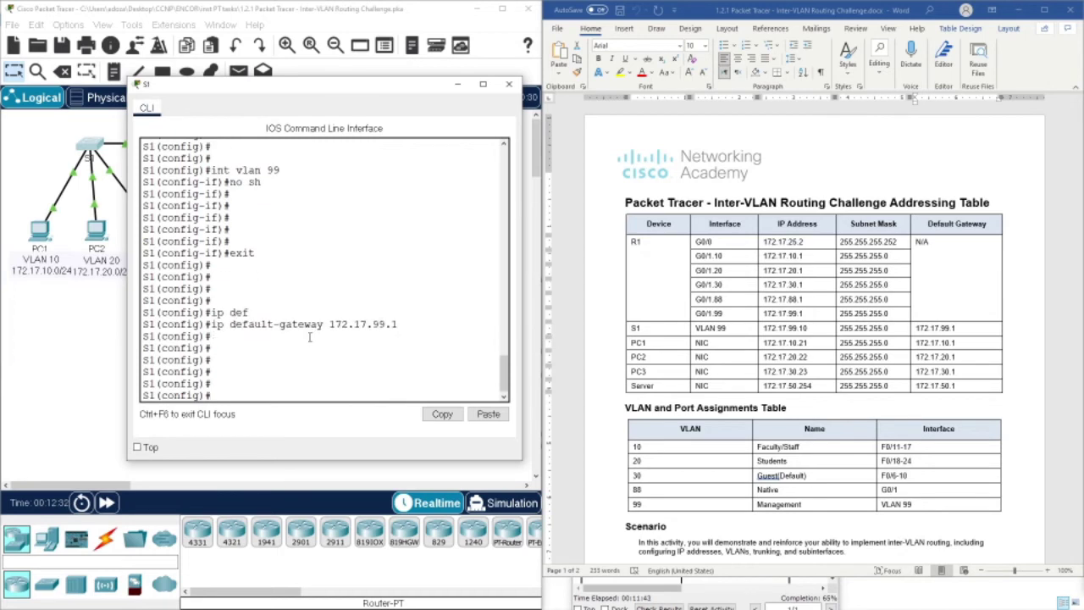
drag(224, 324, 403, 327)
drag(226, 169, 285, 169)
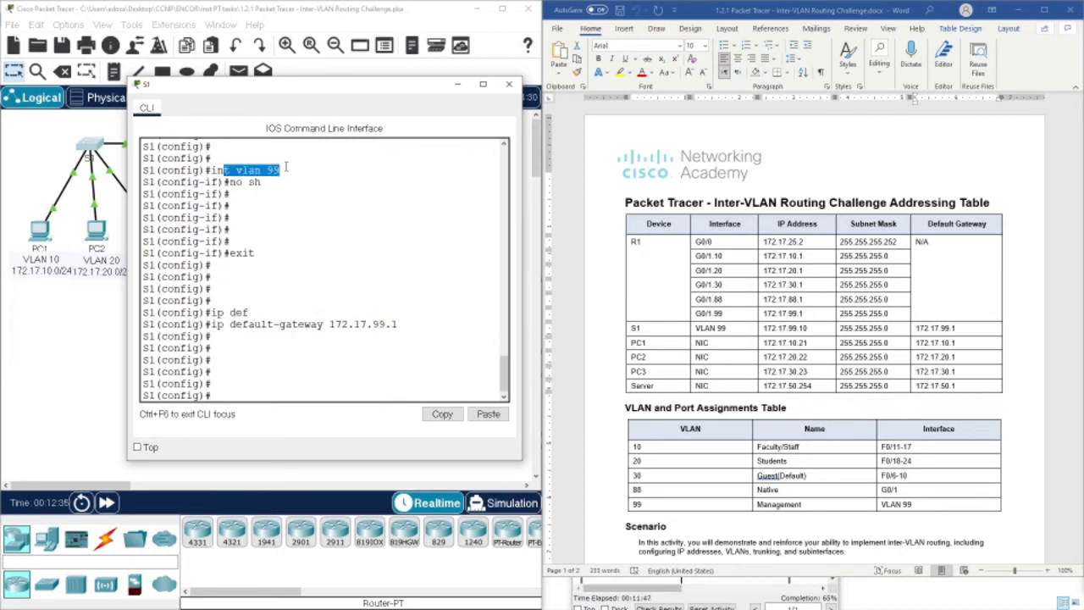
drag(217, 324, 405, 324)
- Create VLAN 10 on S1 and name it Faculty/Staff, copying the name from the VLAN and Port Assignments table
click(714, 418)
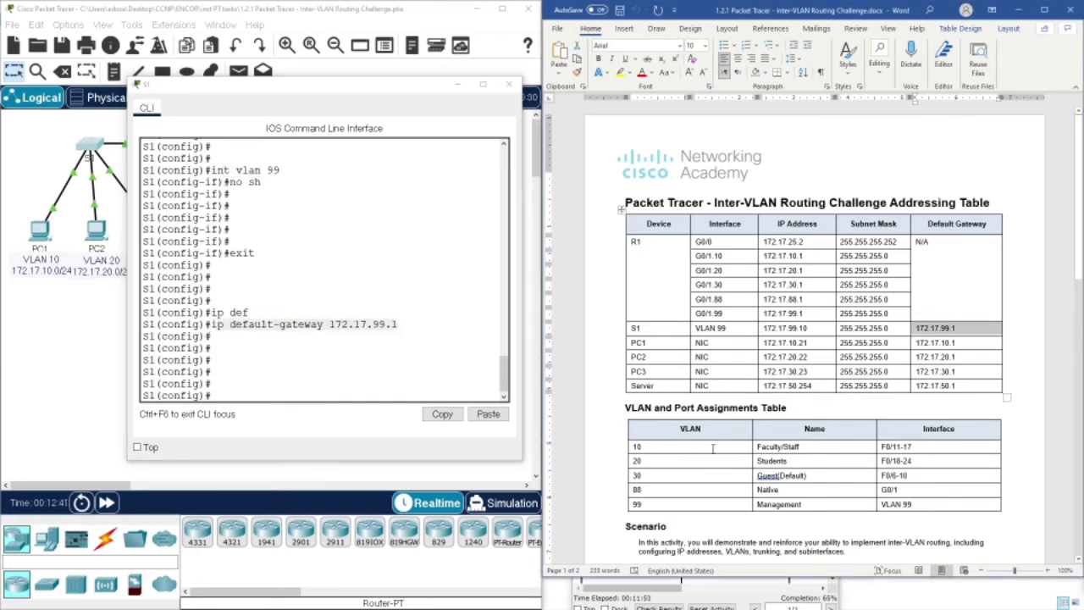
click(271, 397)
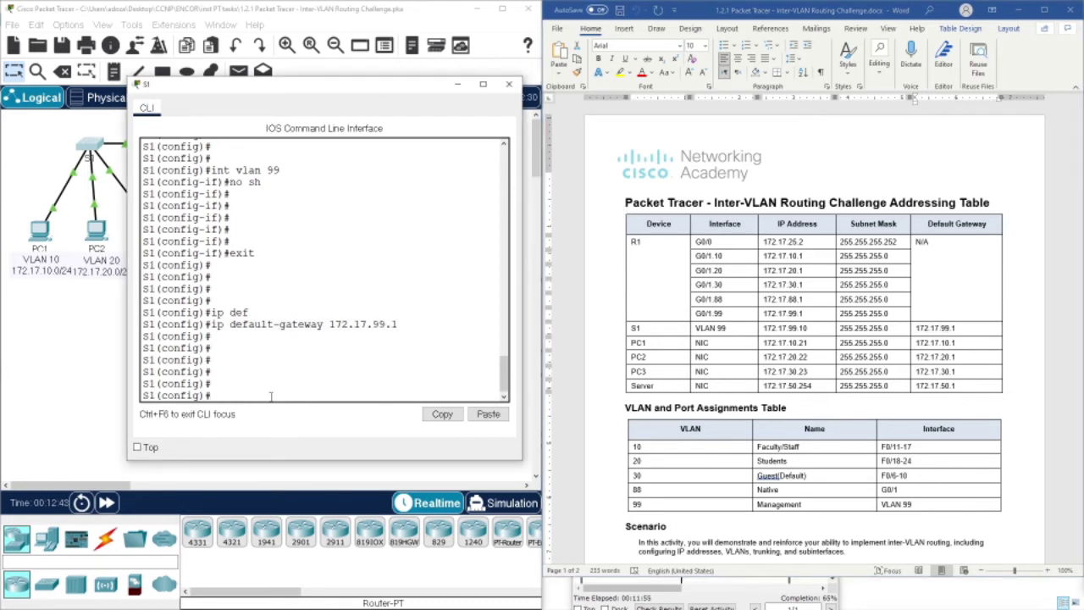
text(vlan 10)
key(Return)
text(name)
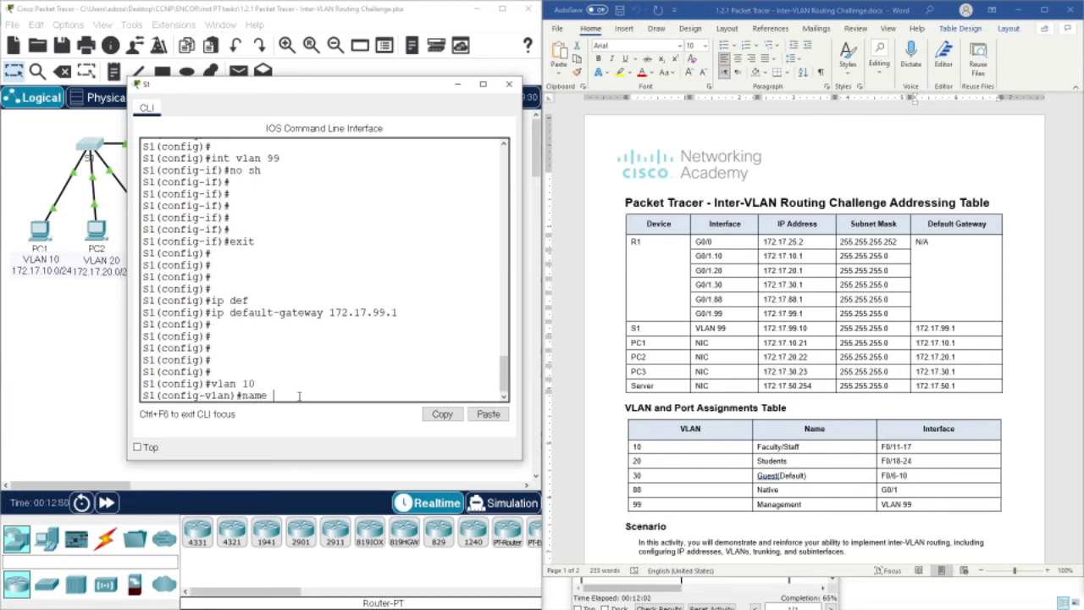
triple_click(768, 447)
right_click(769, 452)
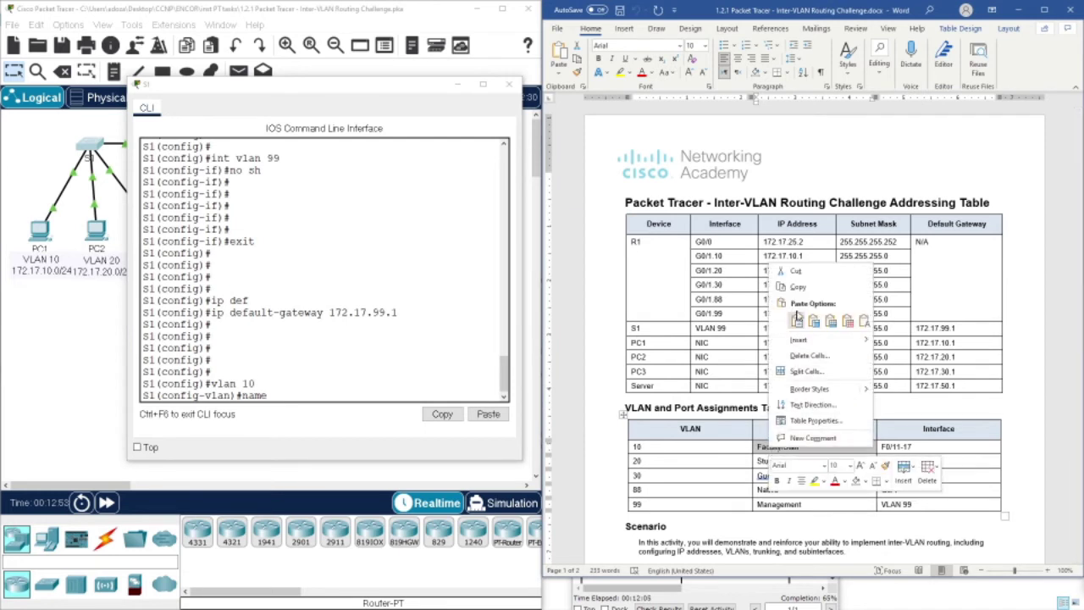
click(792, 288)
text(e)
click(319, 423)
key(ctrl+v)
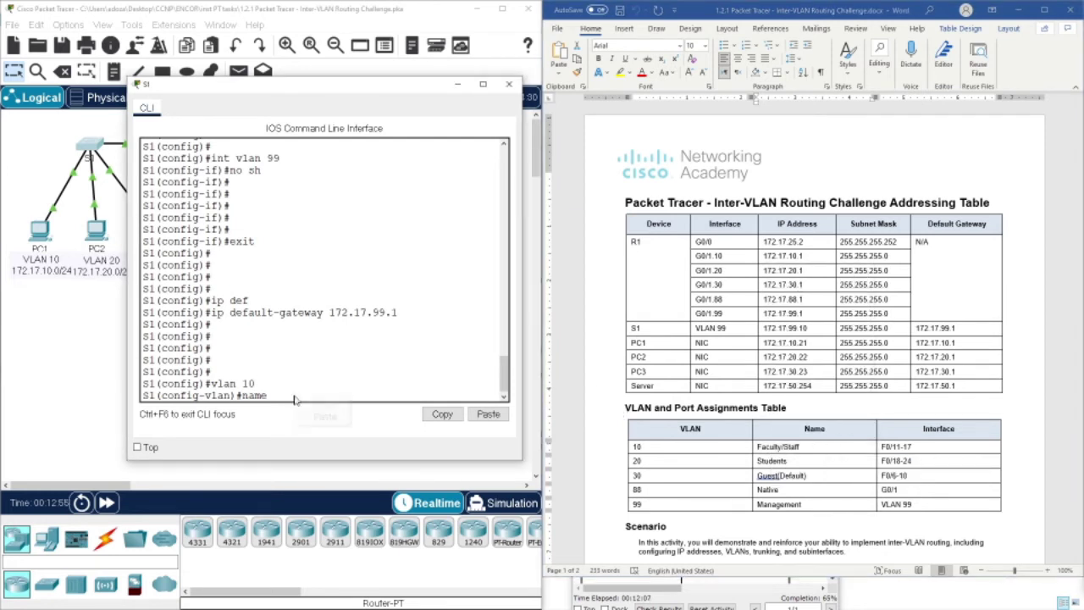
key(Return)
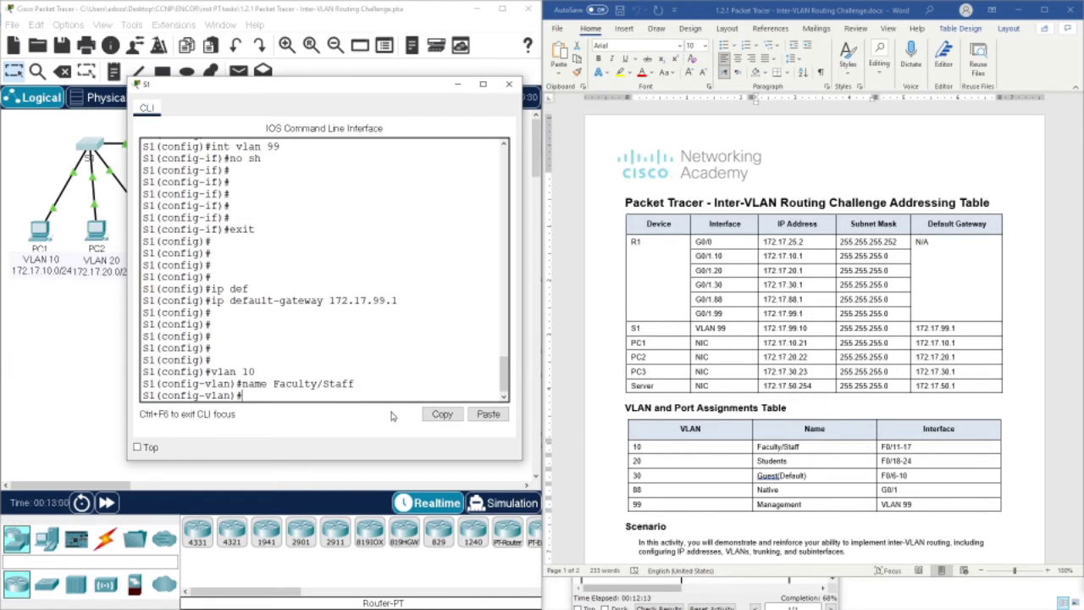
- Create VLAN 20 on S1 and name it Students, copying the name from the VLAN and Port Assignments table
text(vla)
text(n 20)
key(Return)
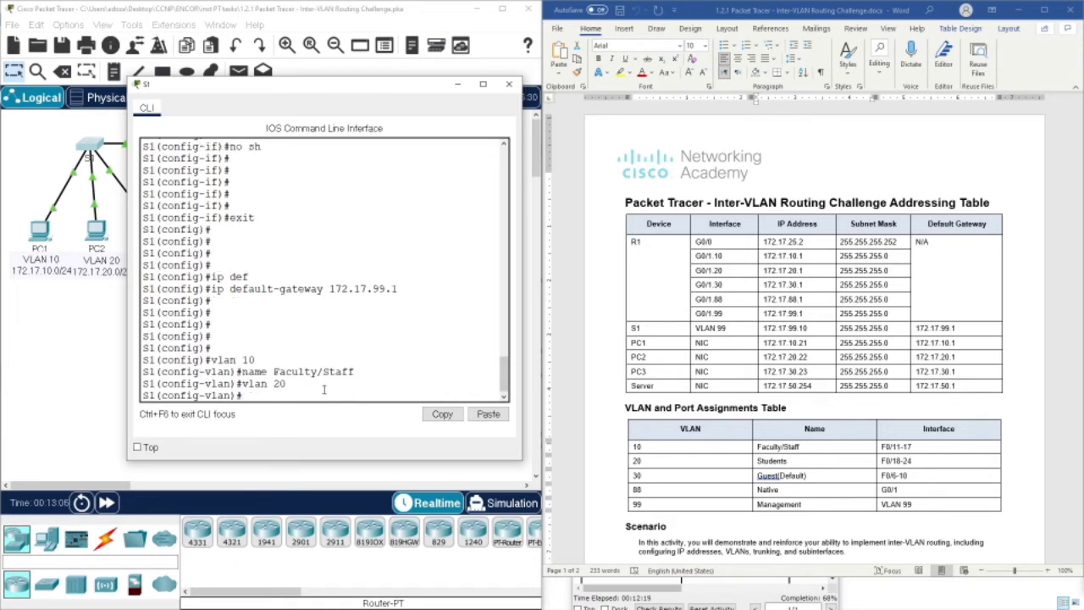
text(name)
double_click(773, 461)
right_click(793, 468)
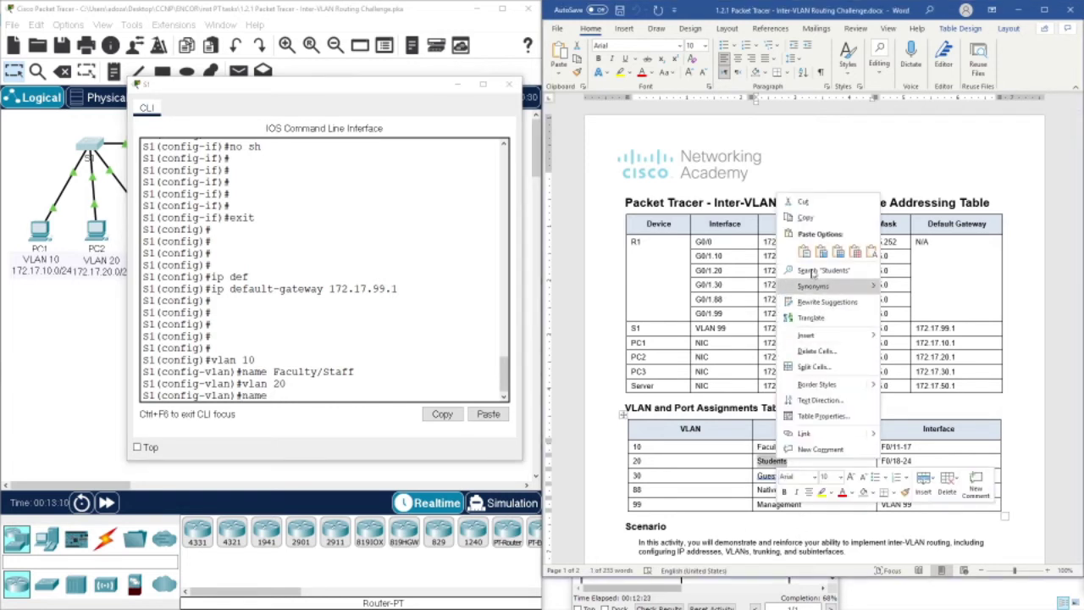
click(805, 218)
click(307, 395)
right_click(307, 395)
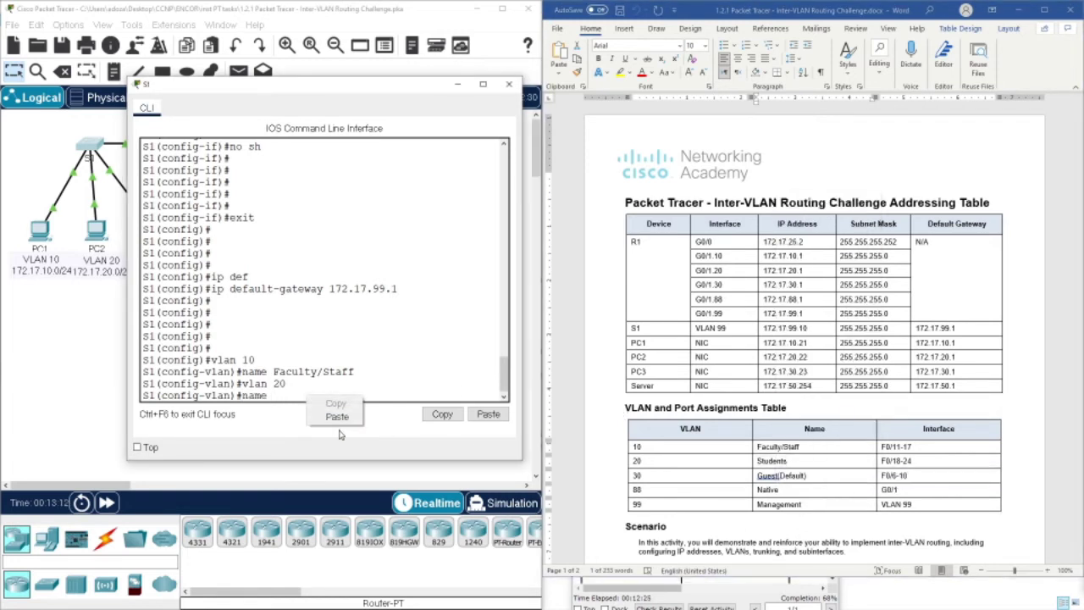
click(337, 417)
key(Return)
key(Return)
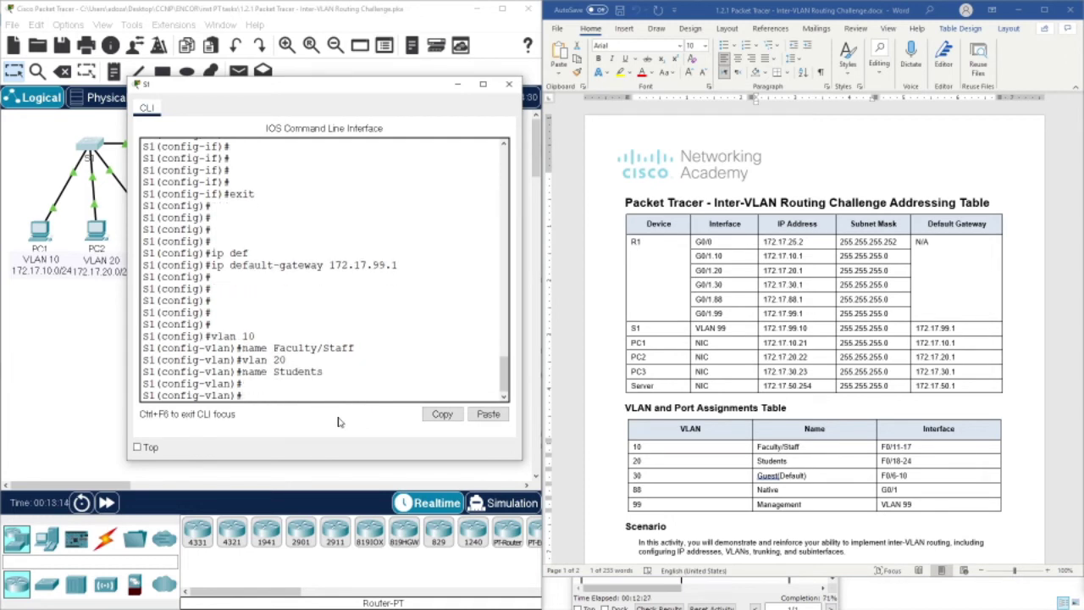
- Create VLAN 30 on S1 and name it Guest(Default), copying the name from the VLAN and Port Assignments table
text(vlan 30)
key(Return)
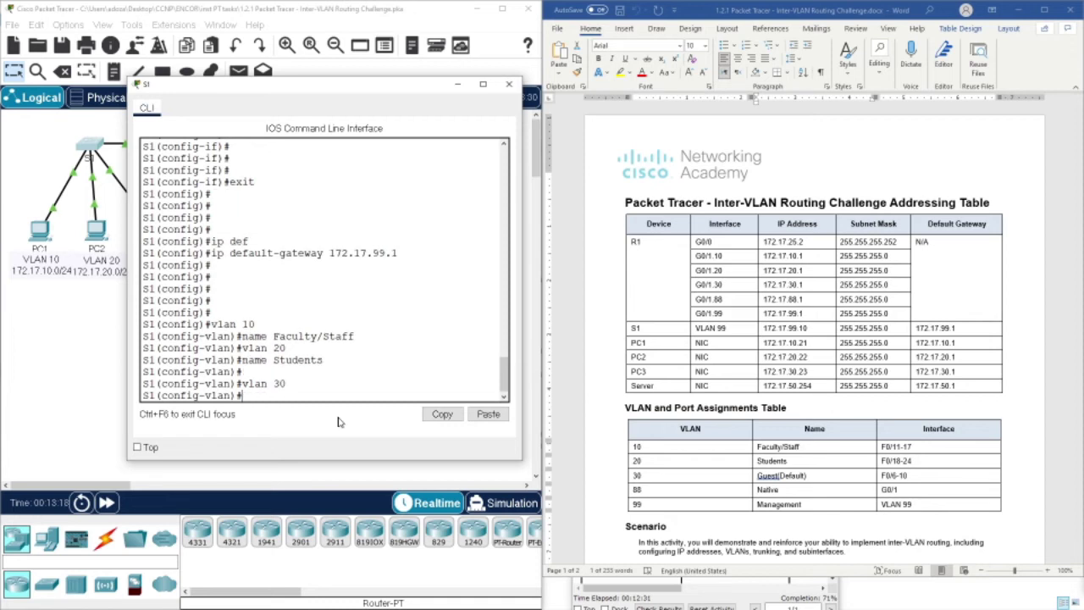
drag(756, 475, 807, 475)
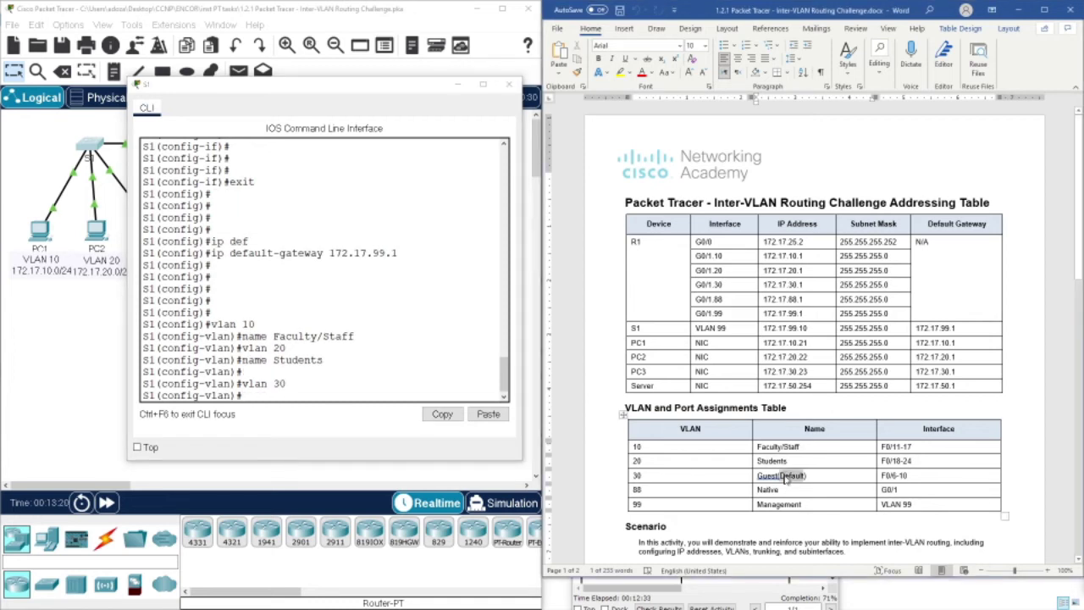
right_click(788, 479)
click(814, 316)
click(302, 398)
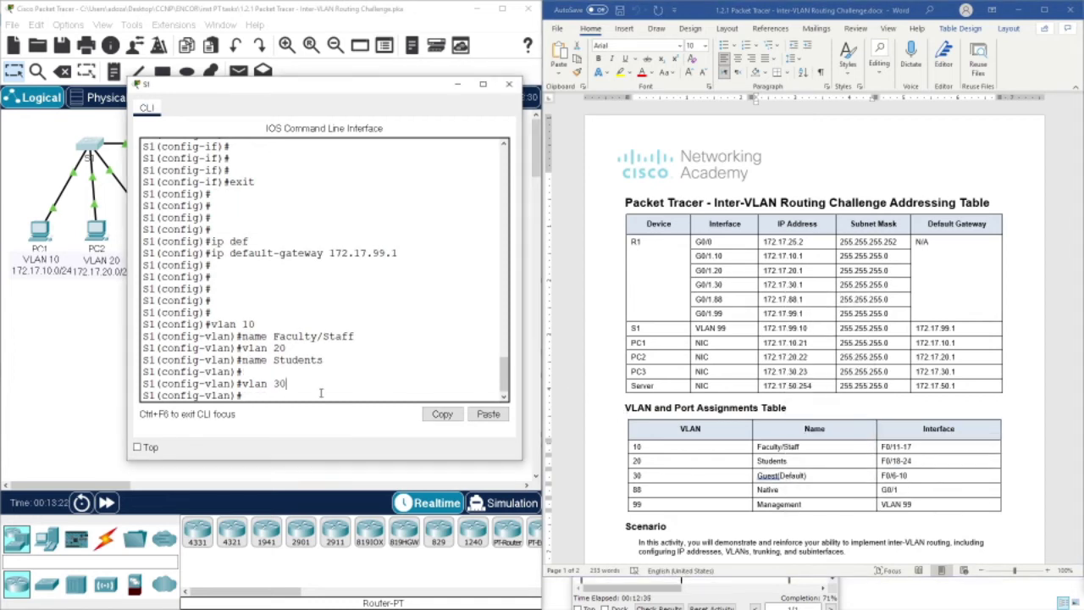
text(name)
right_click(301, 398)
click(320, 415)
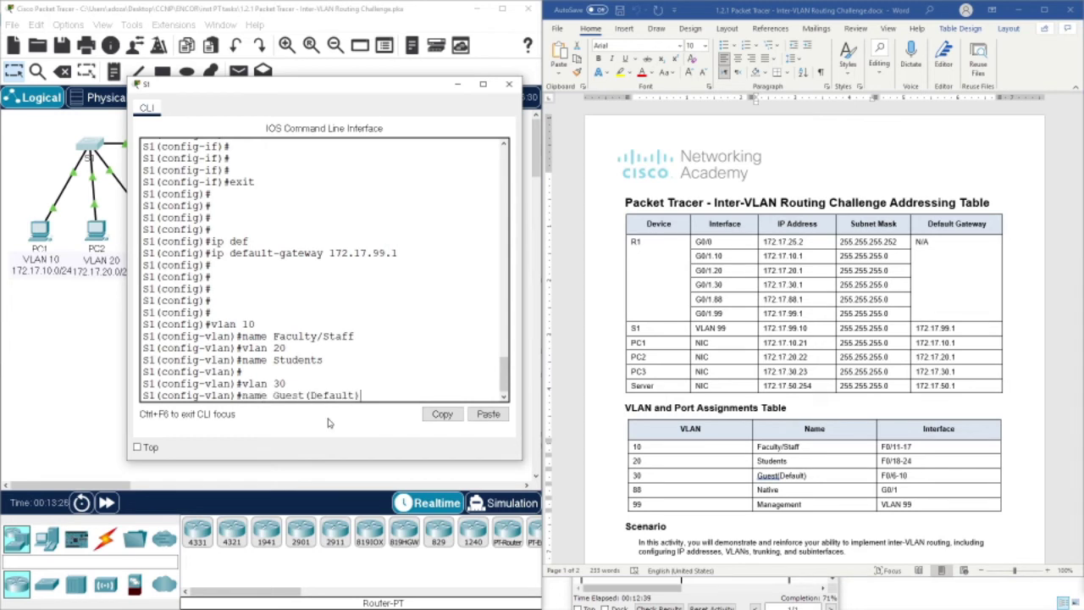
key(Return)
key(Return)
- Create VLAN 88 on S1 and name it Native
text(vlan)#vla)
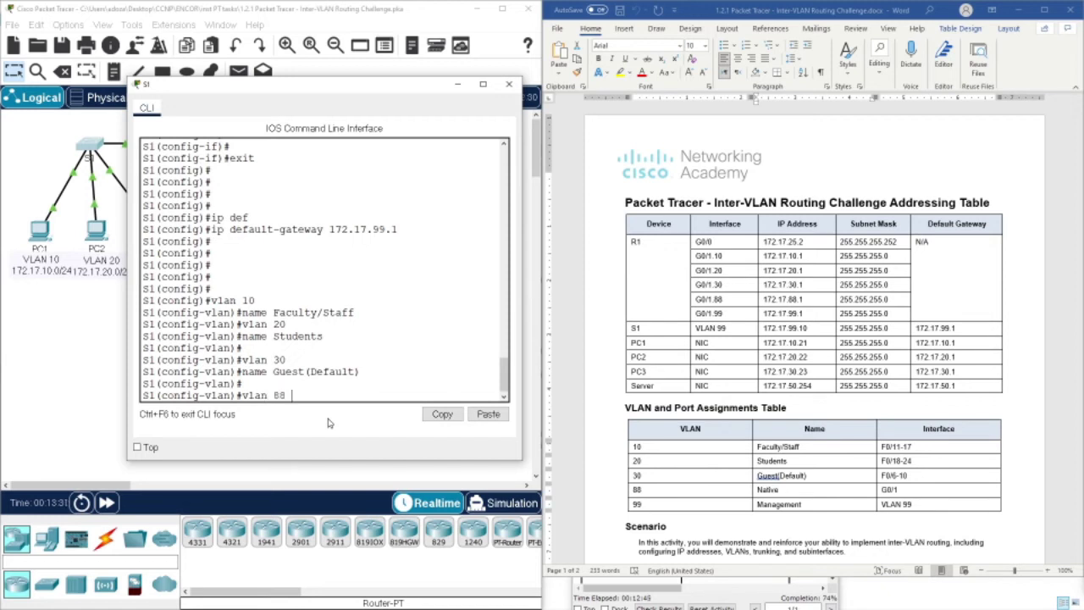
text(n 88)
key(Return)
text(name )
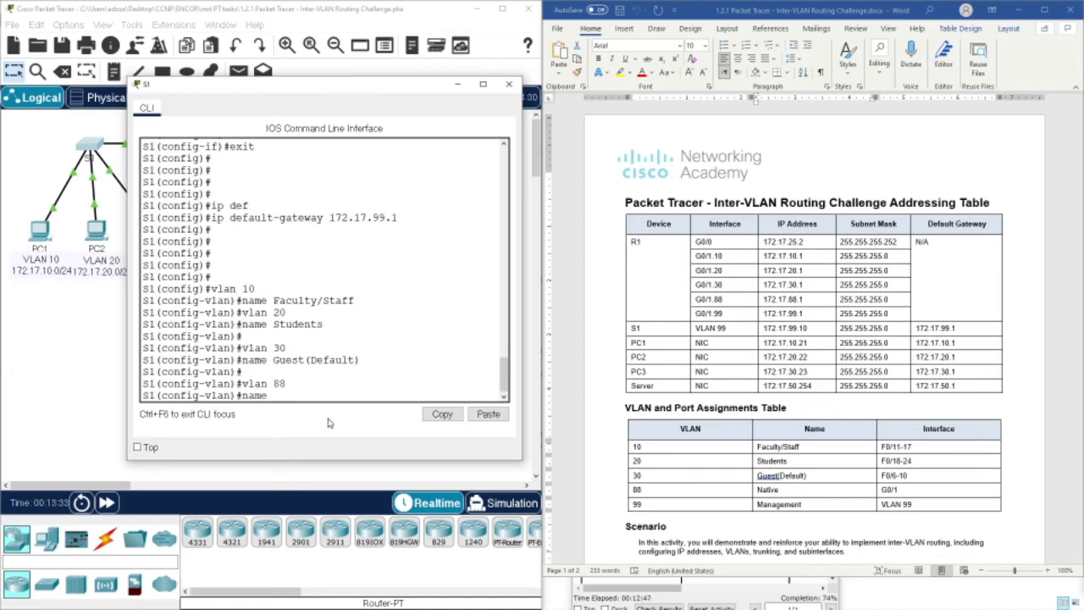
text(Native)
key(Return)
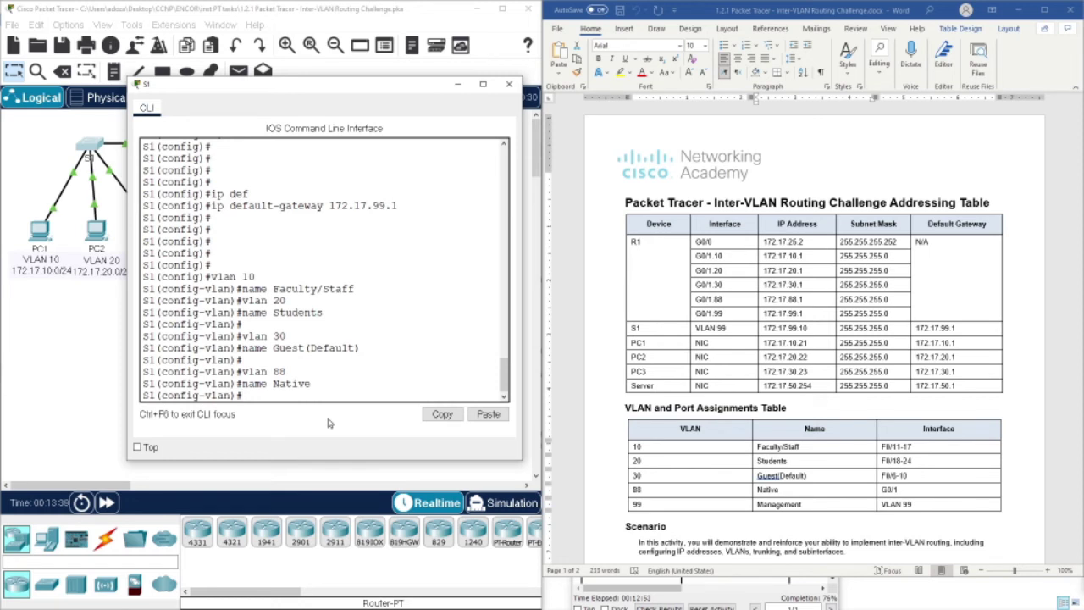
- Create VLAN 99 on S1 and name it Management, copying the name from the VLAN and Port Assignments table
text(vlan 99)
key(Return)
key(Return)
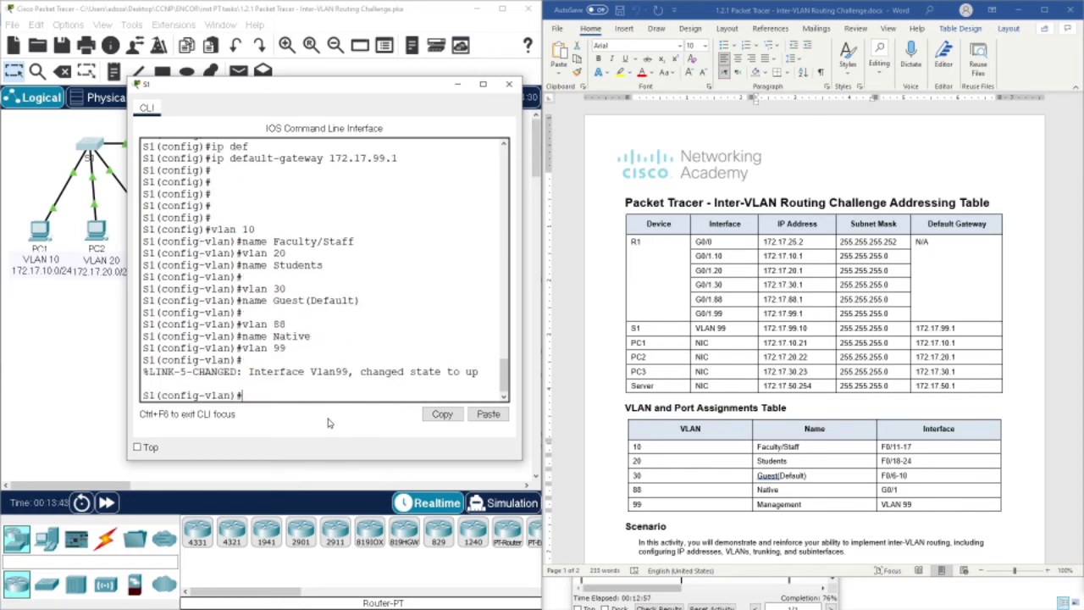
double_click(791, 505)
right_click(787, 505)
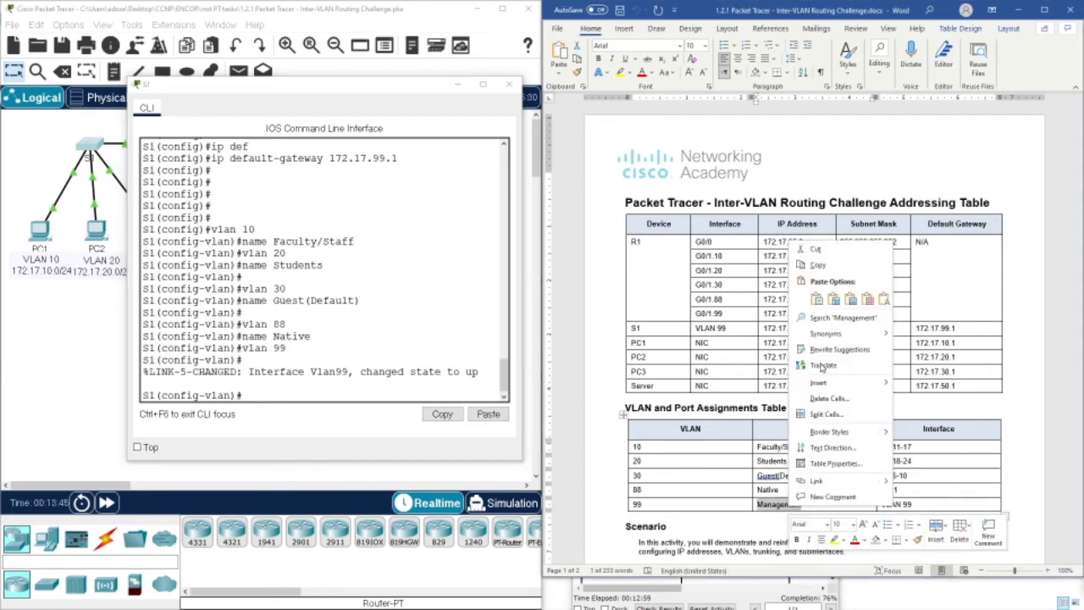
click(826, 270)
click(313, 393)
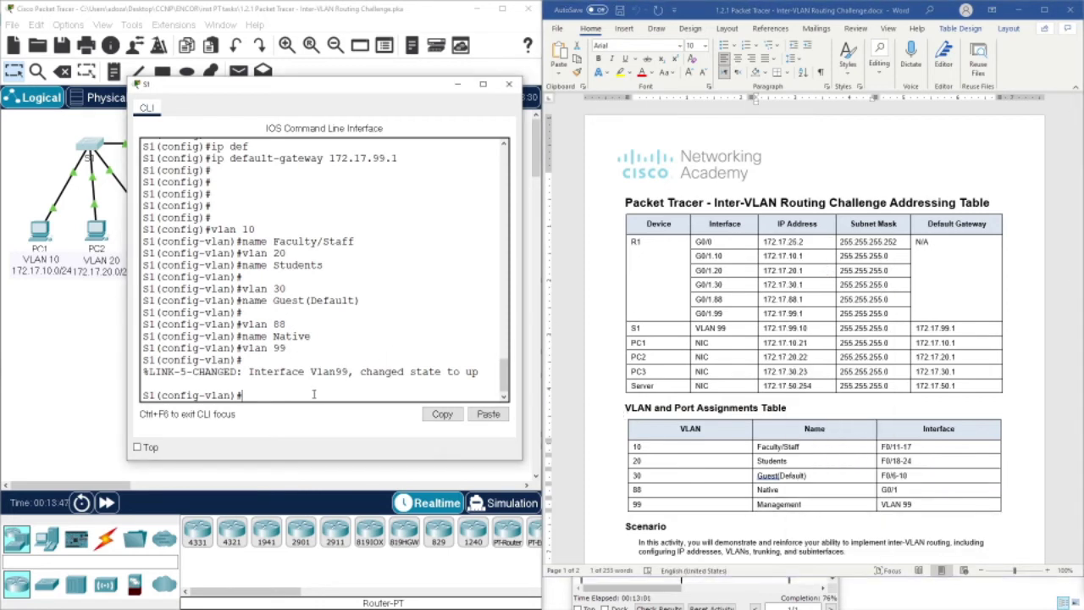
text(name)
right_click(313, 394)
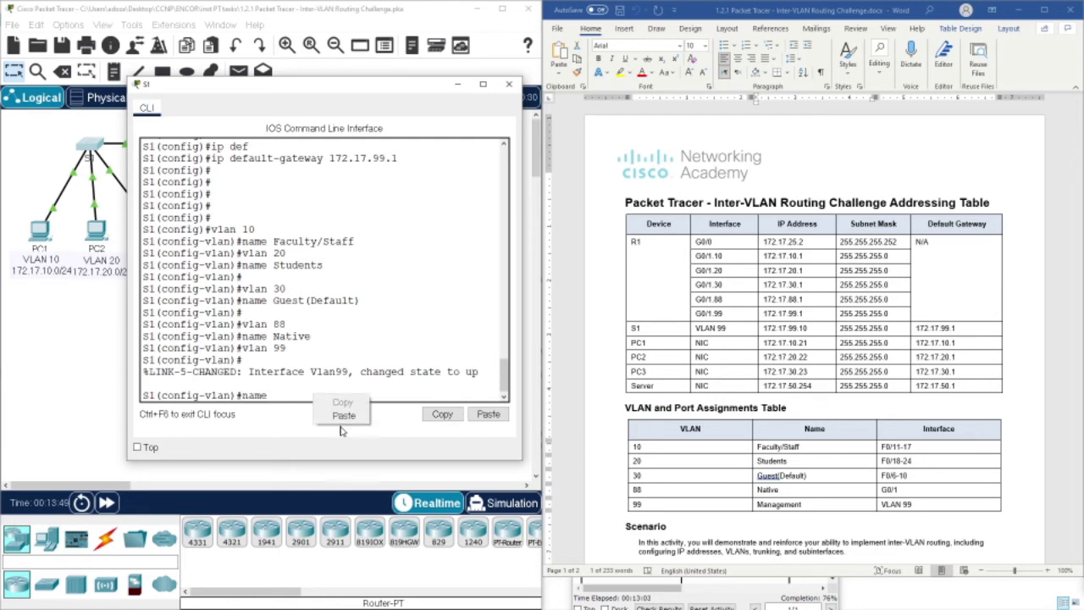
click(354, 421)
key(Return)
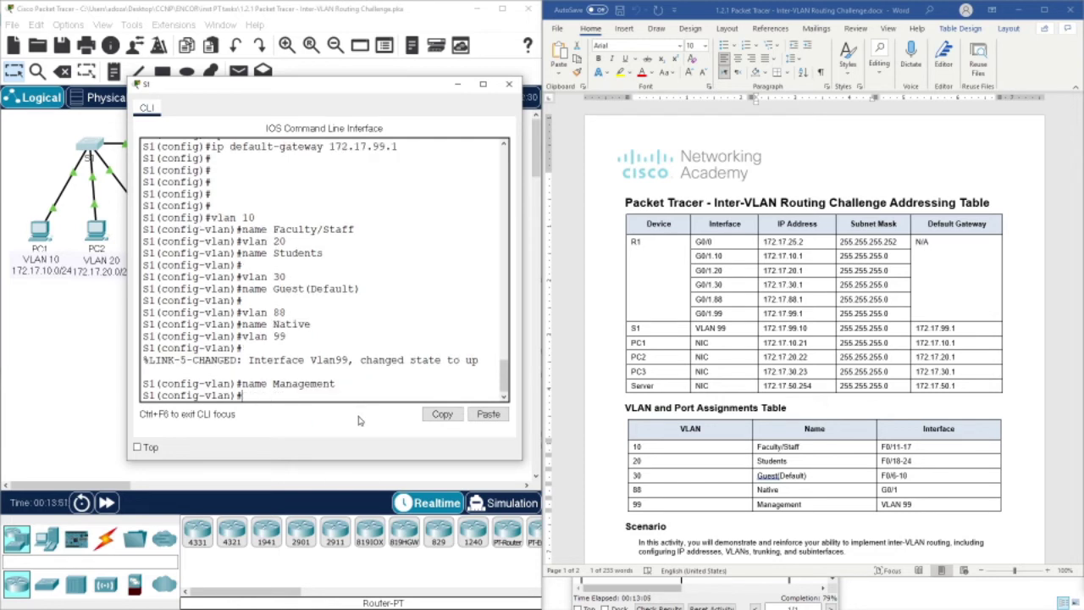
- Leave VLAN configuration mode on S1 and return to global configuration mode
key(Return)
key(Return)
key(Return)
key(Return)
key(Return)
key(Return)
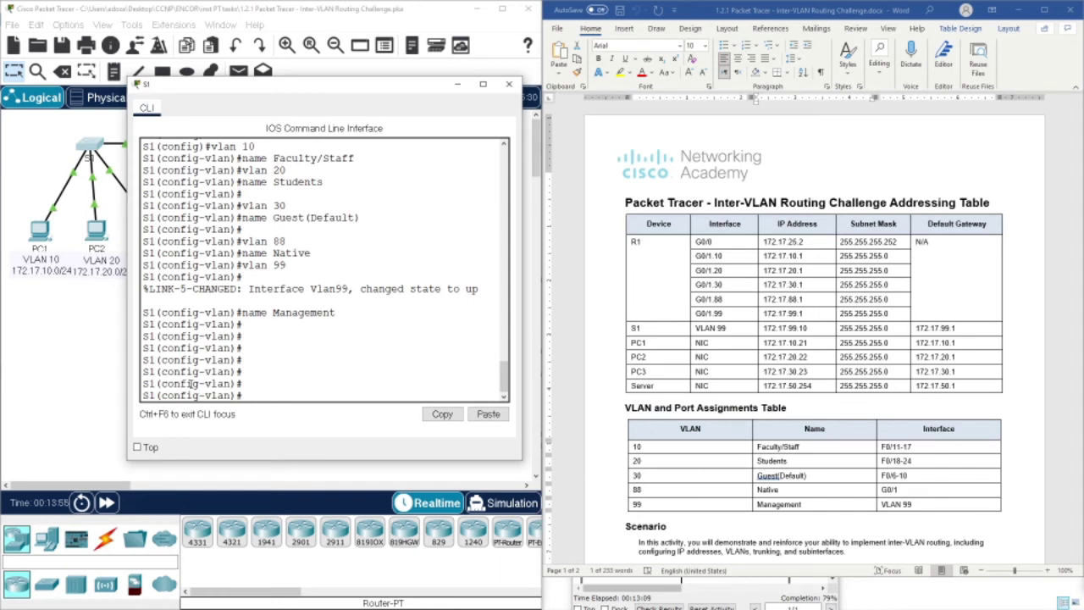
text(exit)
key(Return)
key(Return)
key(Return)
key(Return)
key(Return)
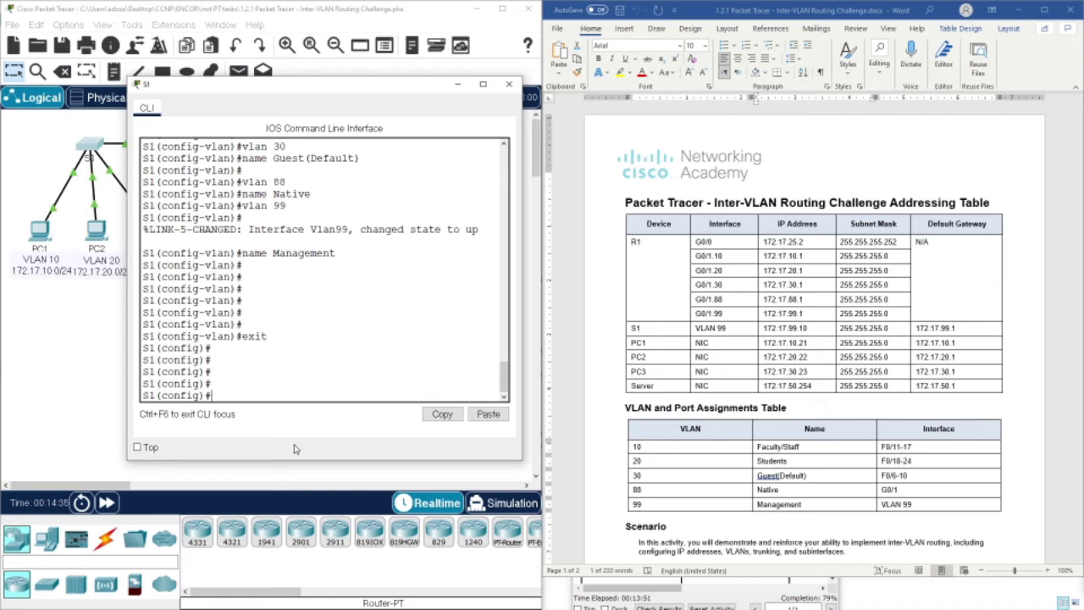
- Enter configuration of interface range f0/11 - 17 on S1 and enable the ports with no sh
text(int ra)
key(Tab)
text(f)
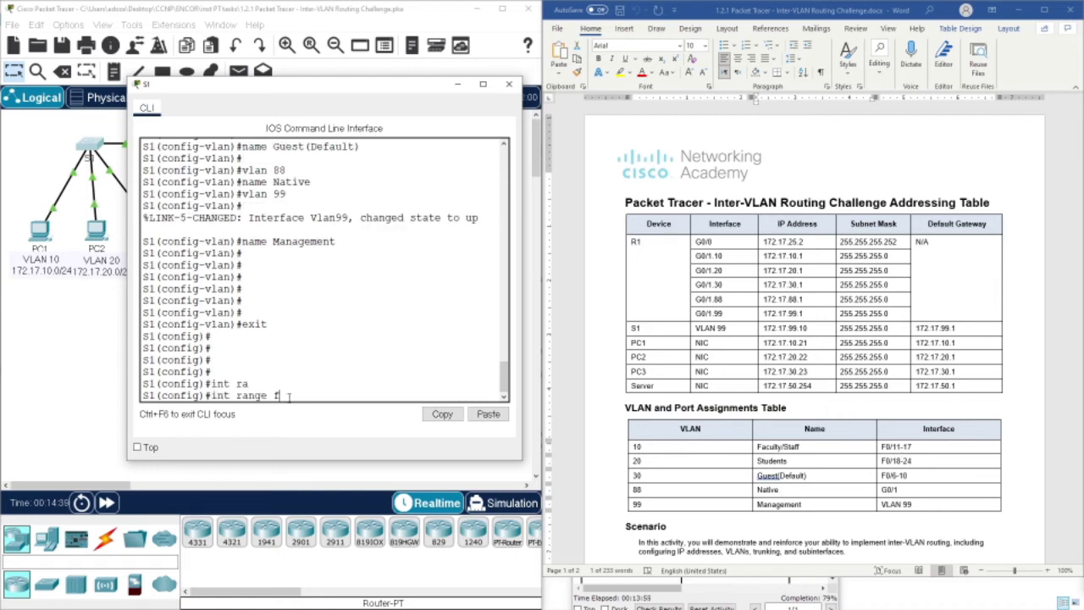
text(0/11 - 17)
key(Return)
key(Return)
text(no sh)
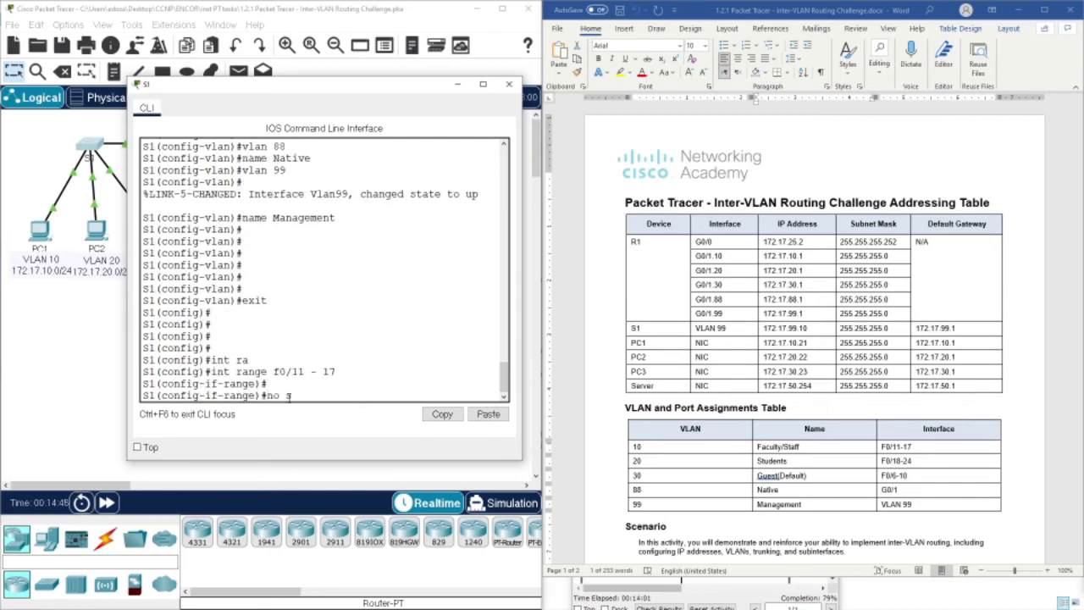
key(Return)
key(Return)
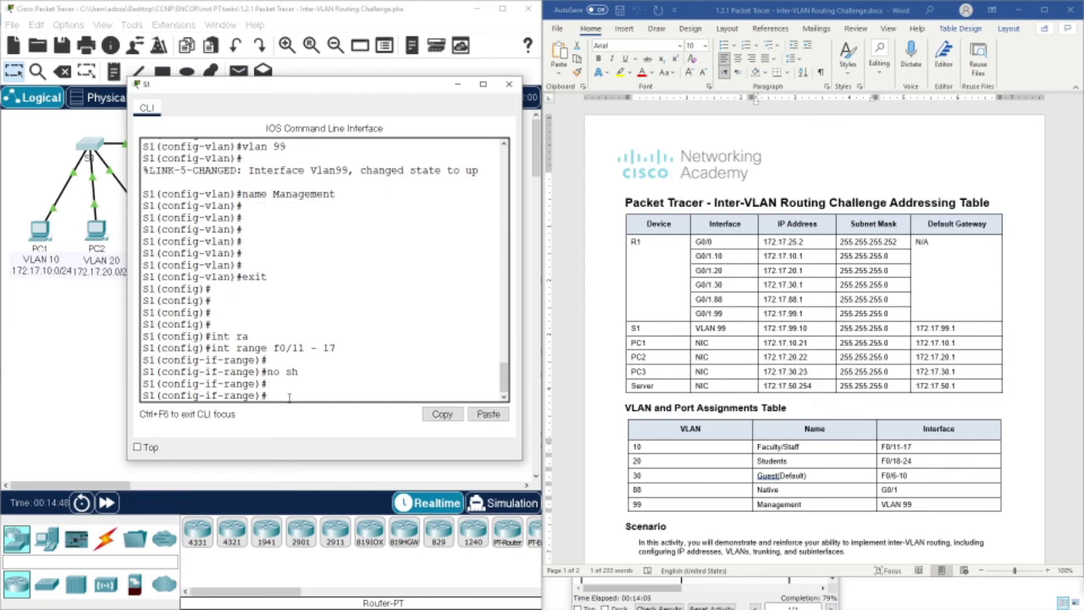
- Set the ports in range f0/11 - 17 to switchport mode access
text(sw)
key(Tab)
text(m)
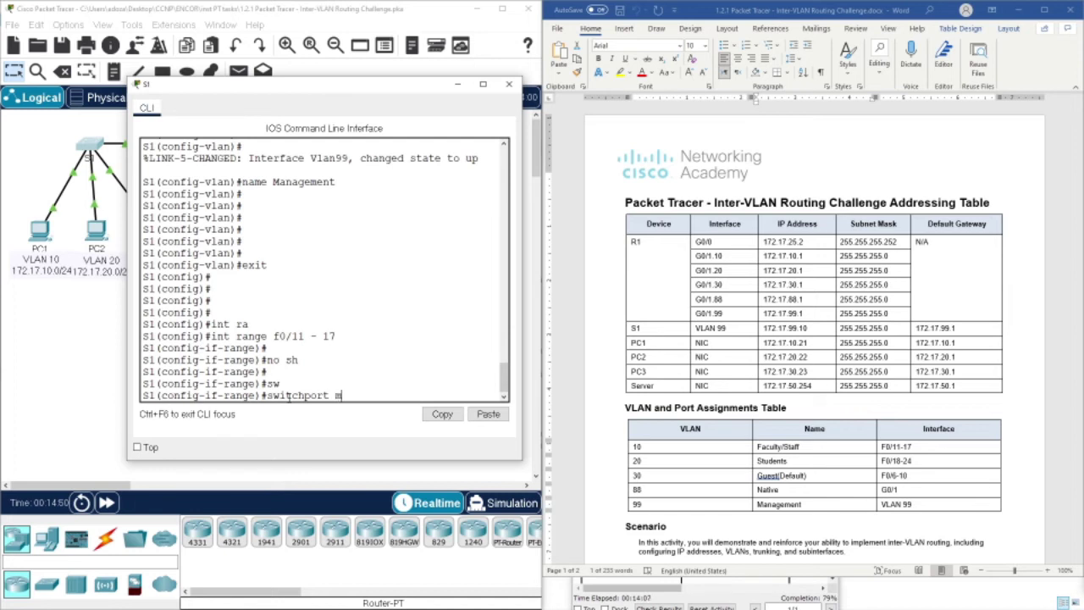
key(Tab)
text(ac)
key(Tab)
key(Return)
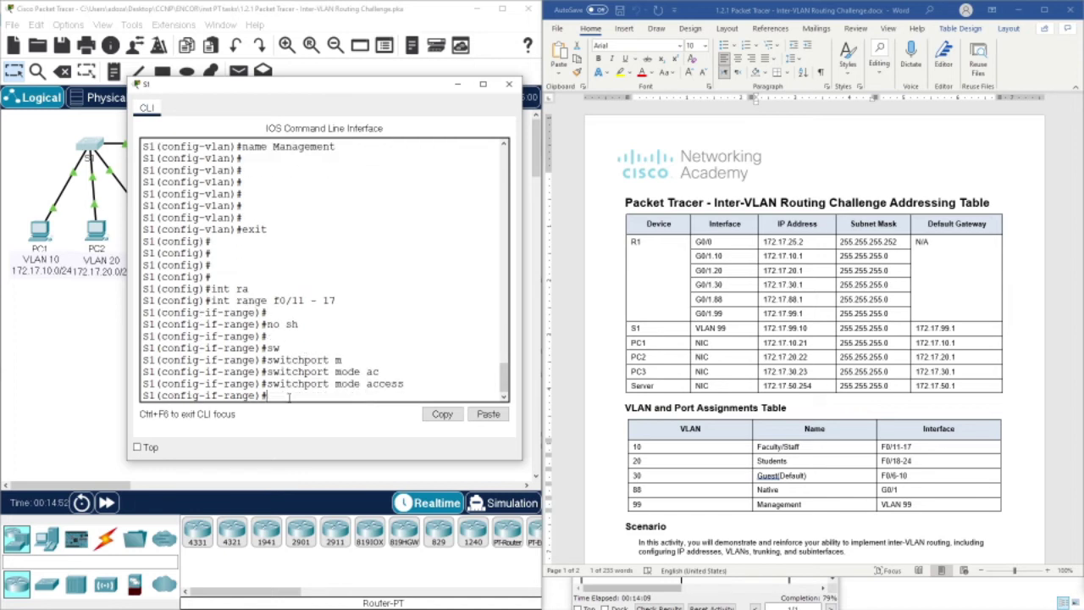
- Assign the ports in range f0/11 - 17 to access VLAN 10
text(sw)
key(Tab)
text(ac)
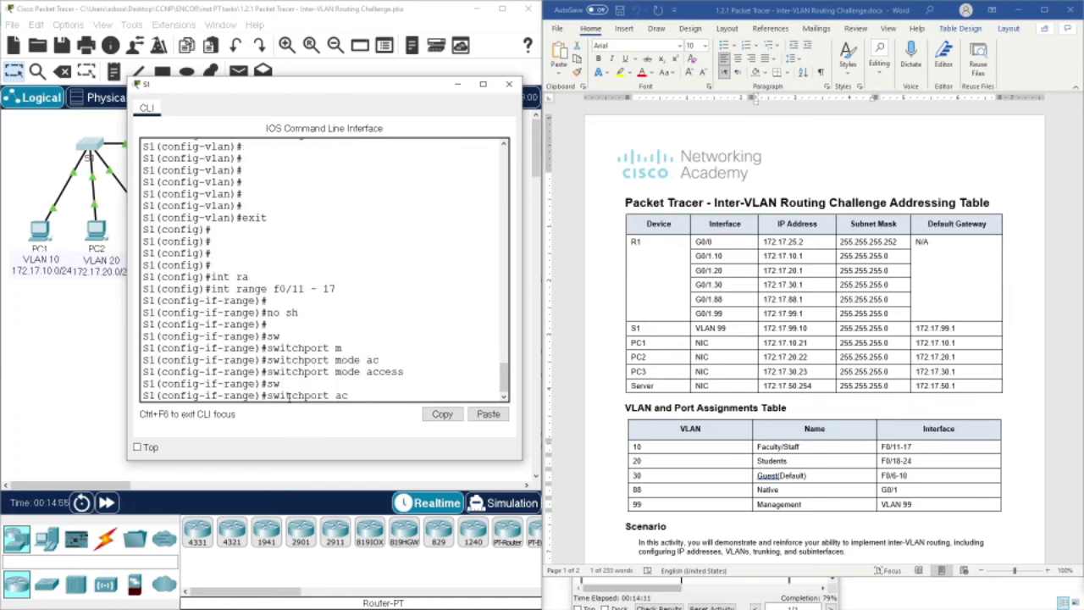
key(Tab)
text(v)
key(Tab)
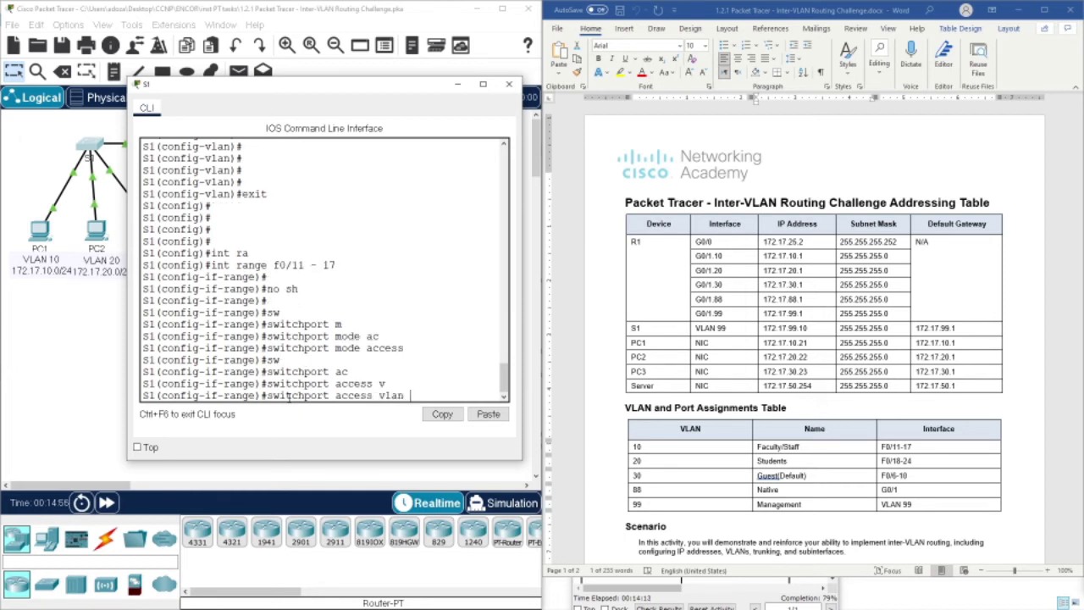
text(10)
key(Return)
key(Return)
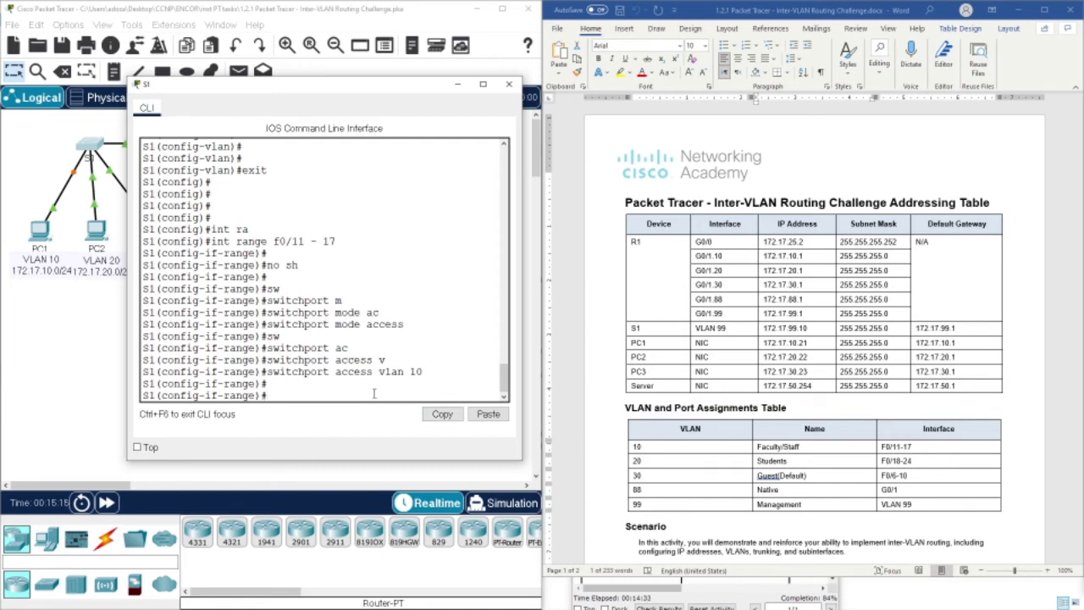
- Reuse the earlier commands to select interface range f0/18 - 24 on S1 and set it to switchport mode access
key(Up)
key(Up)
key(Up)
key(Up)
key(Up)
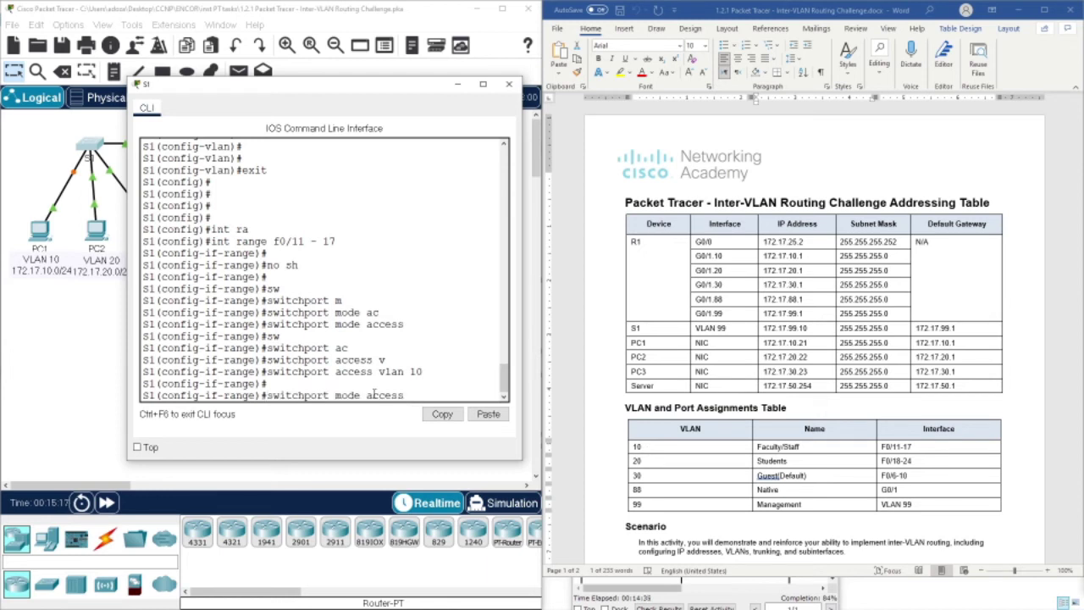
key(Up)
key(Up)
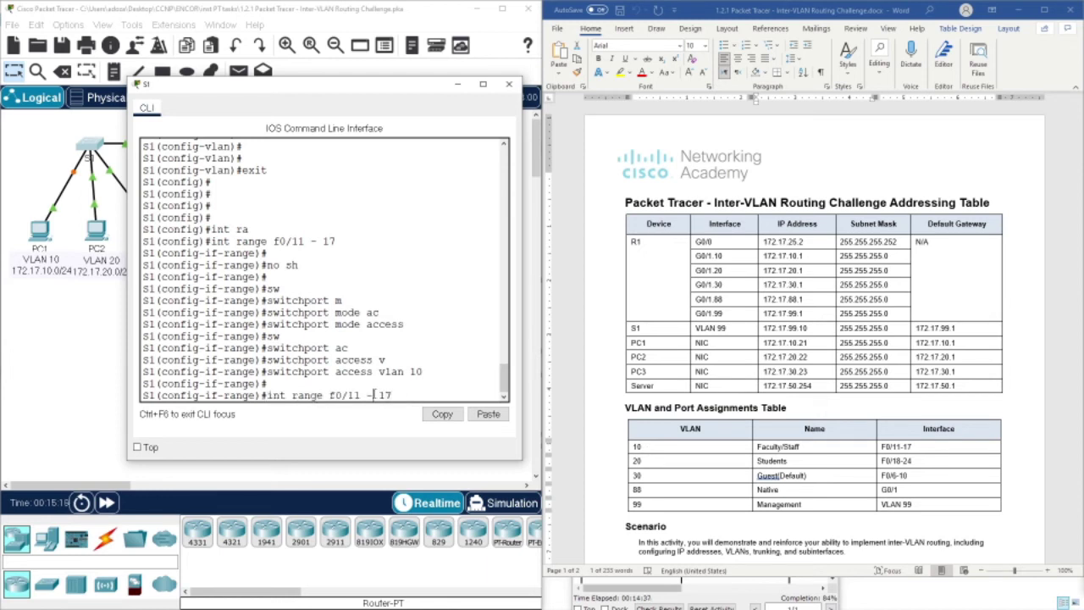
key(BackSpace)
text(8)
key(End)
key(BackSpace)
key(BackSpace)
text(24)
key(Return)
key(Up)
key(Up)
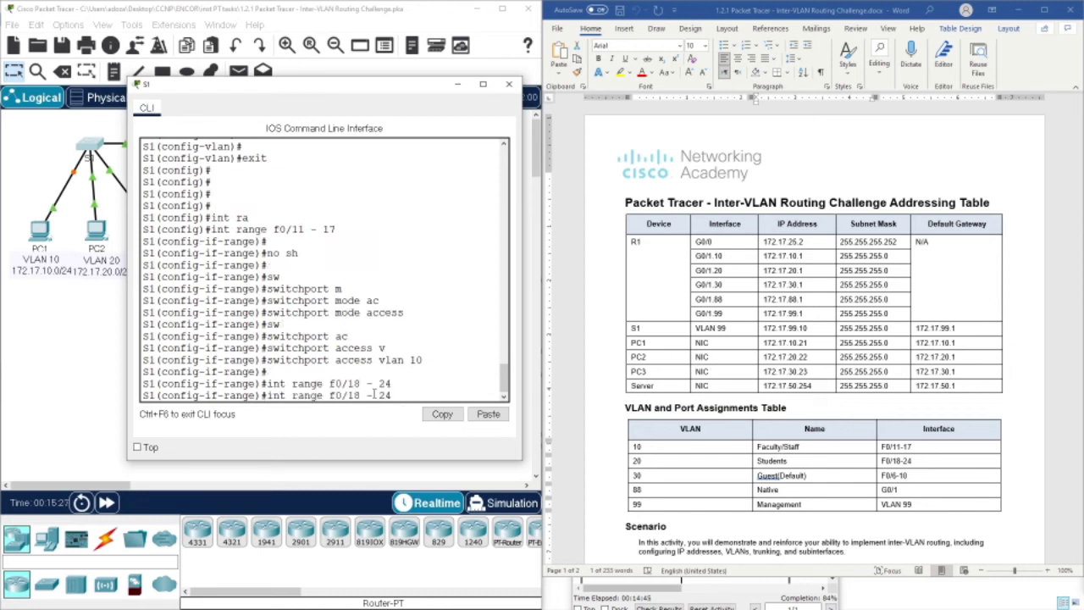
key(Up)
key(Return)
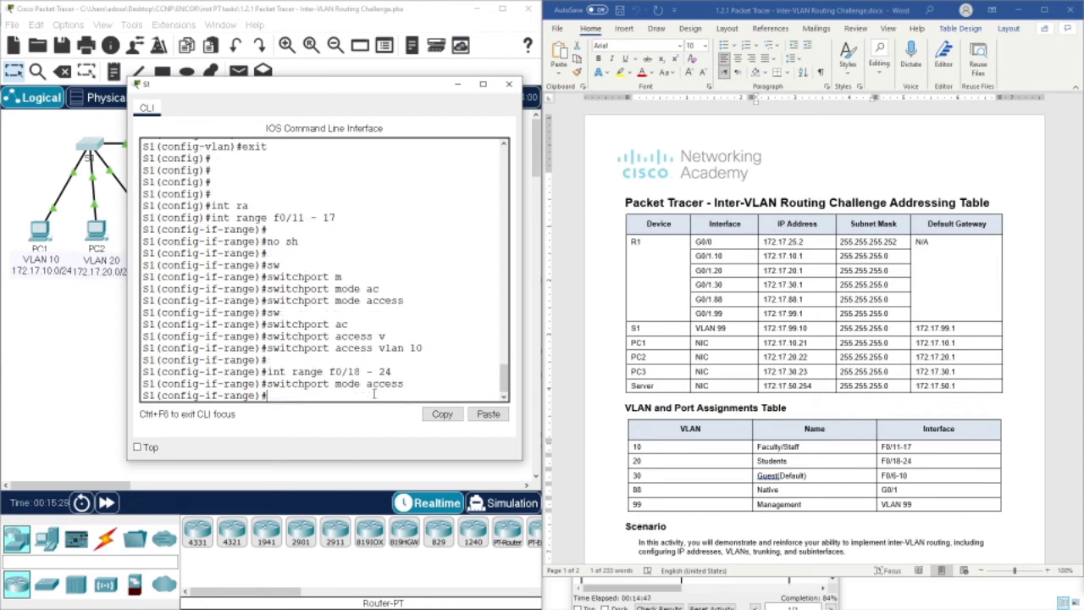
- Assign the ports in range f0/18 - 24 to access VLAN 20
key(Up)
key(Up)
key(Up)
key(BackSpace)
key(BackSpace)
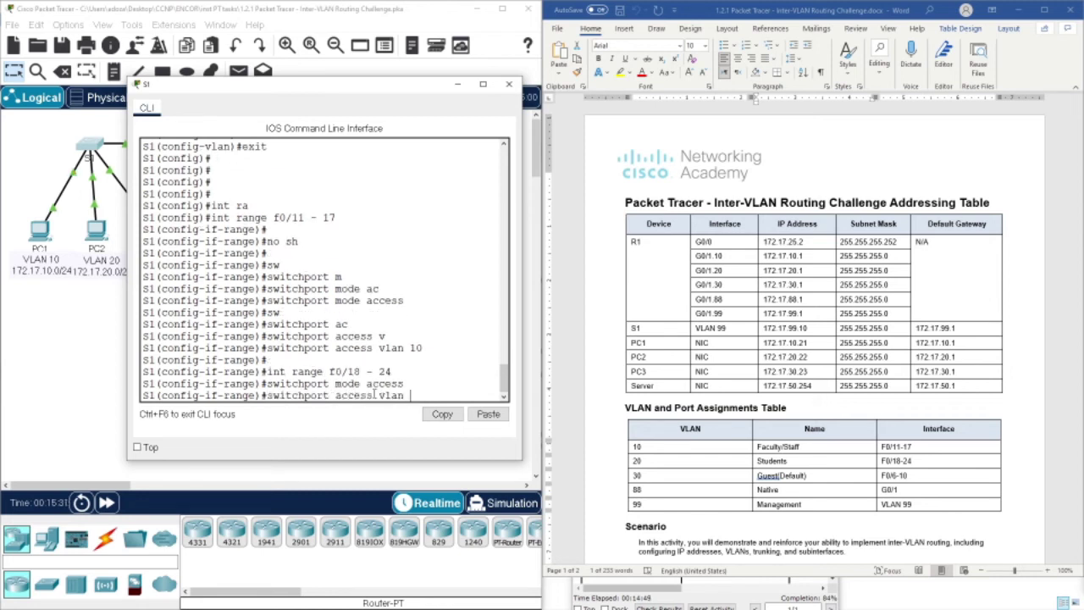
text(20)
key(Return)
key(Return)
key(Return)
key(Return)
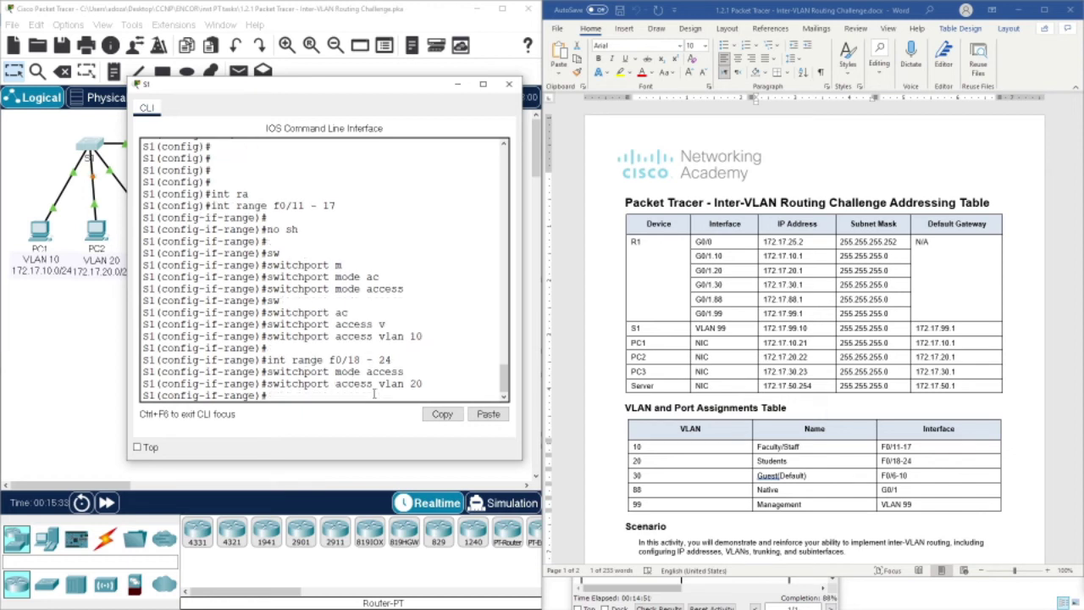
- Reuse the earlier commands to select interface range f0/06 - 10 on S1 and set it to switchport mode access
key(Up)
key(Up)
key(Up)
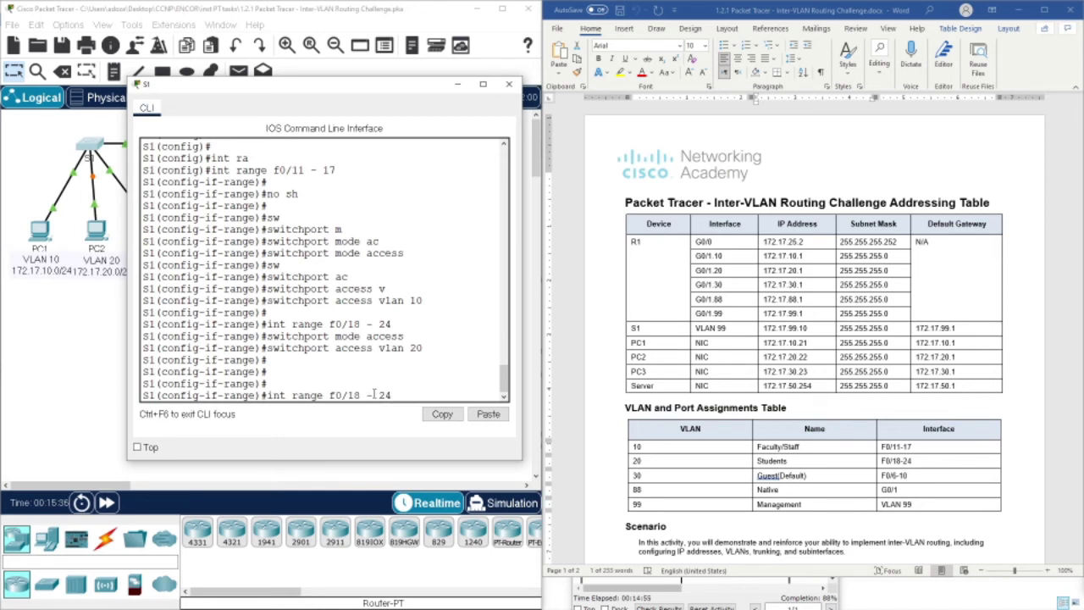
key(Down)
key(Up)
key(BackSpace)
key(BackSpace)
text(06)
key(BackSpace)
key(BackSpace)
text(10)
key(Return)
key(Up)
key(Up)
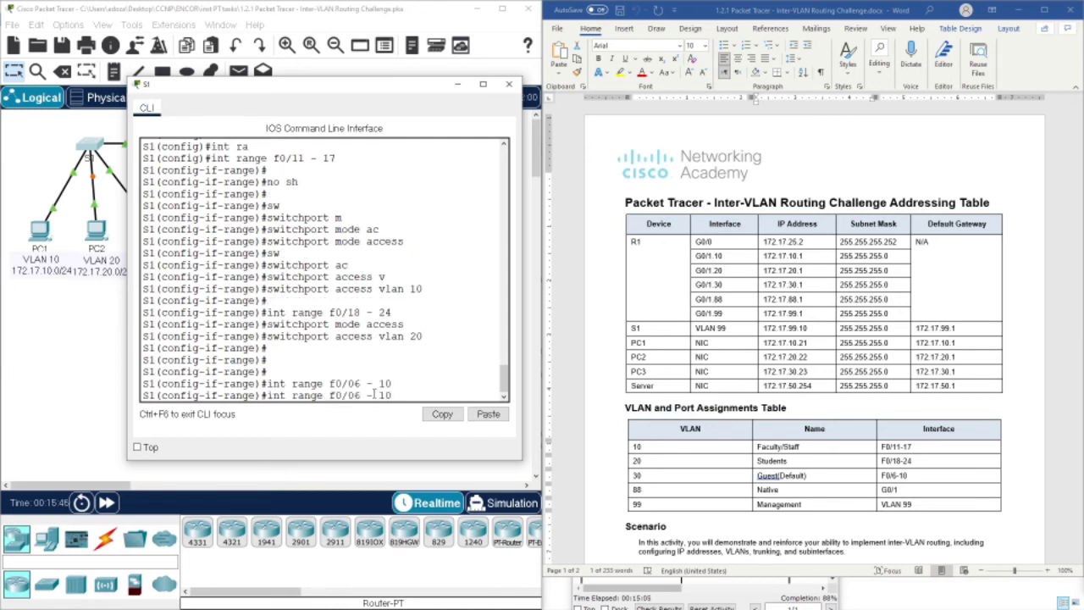
key(Up)
key(Return)
- Assign the ports in range f0/06 - 10 to access VLAN 30
key(Up)
key(Up)
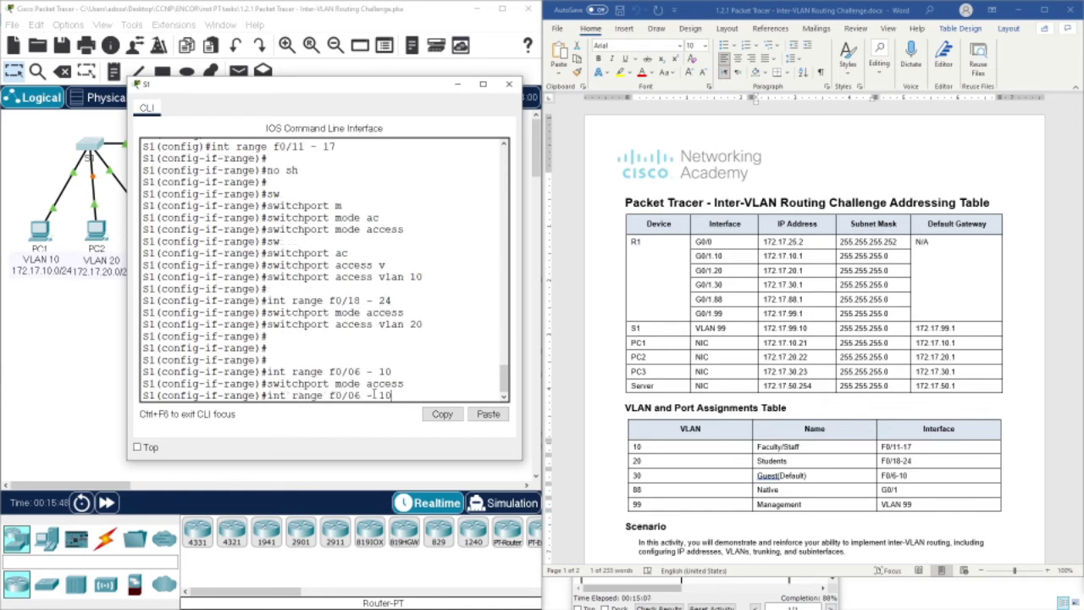
key(Up)
key(BackSpace)
text(30)
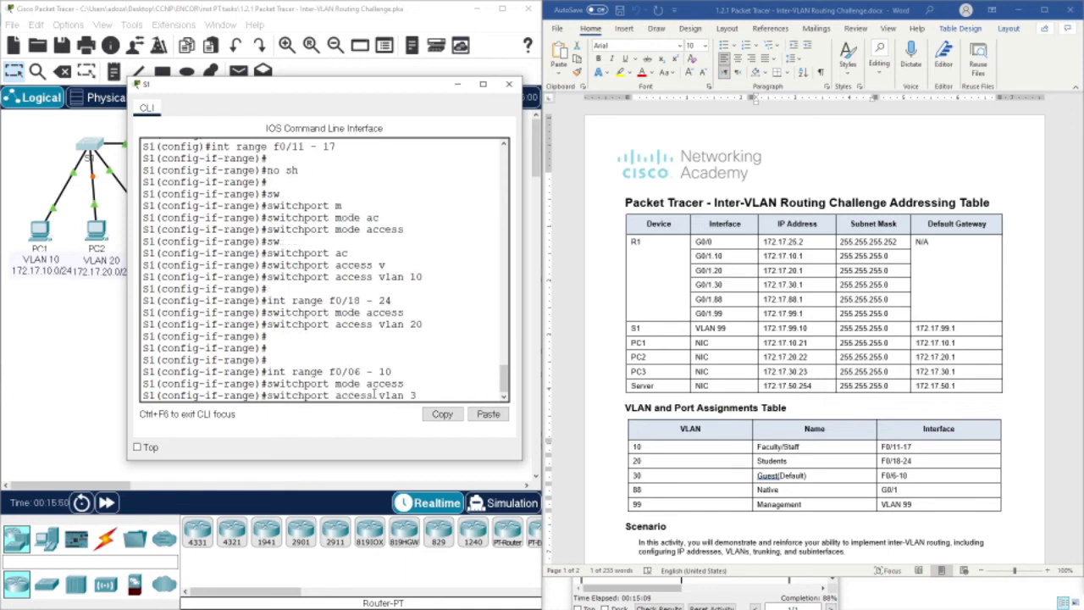
key(Return)
key(Return)
key(Return)
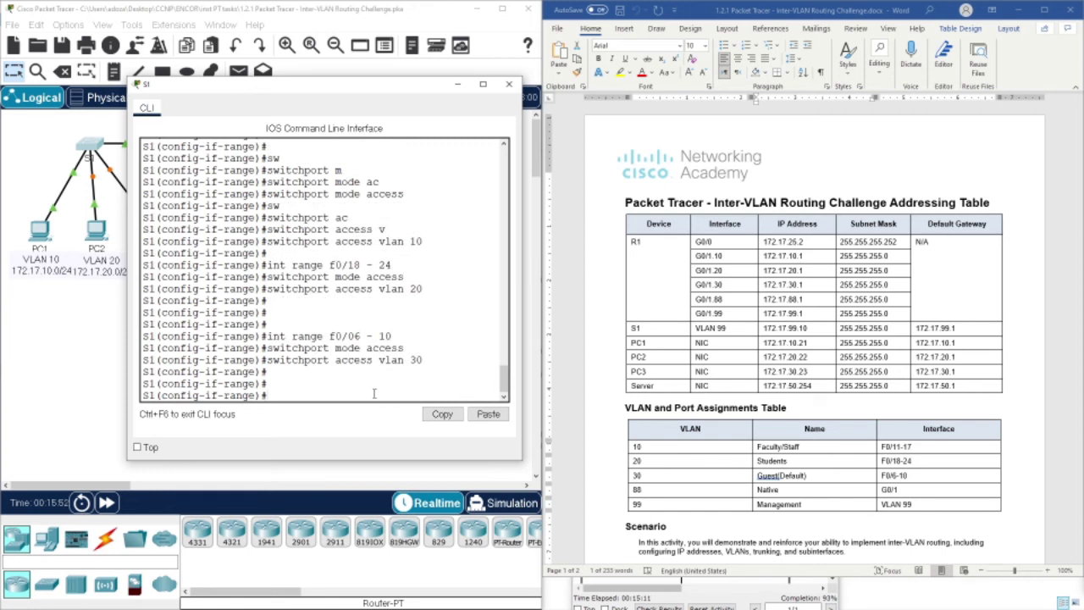
key(Return)
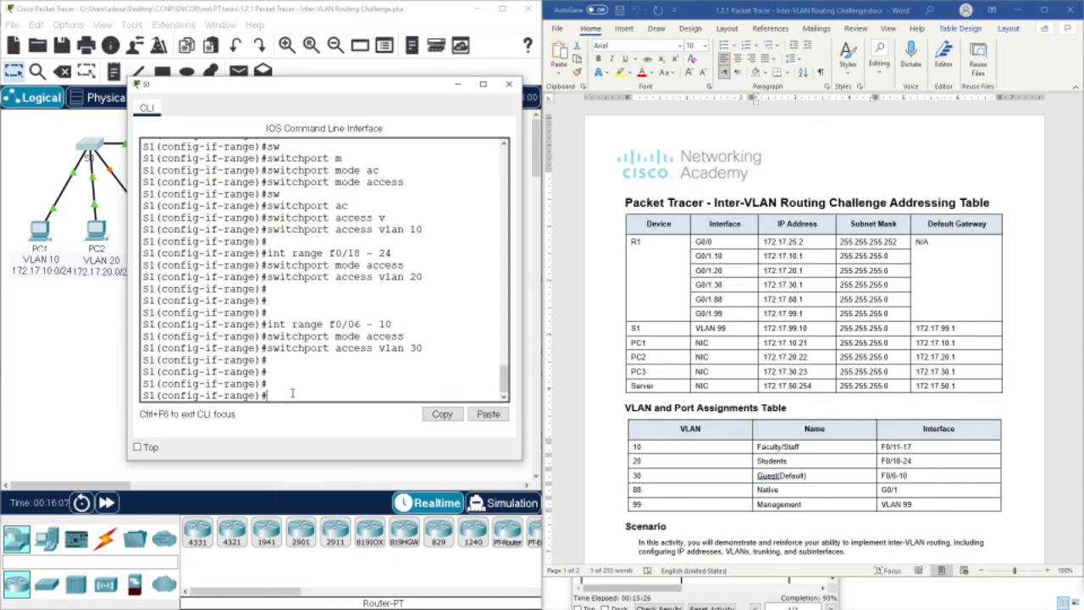
- Select interface g0/1 on S1 and set its trunk native VLAN to 88
text(int f0/1)
key(Return)
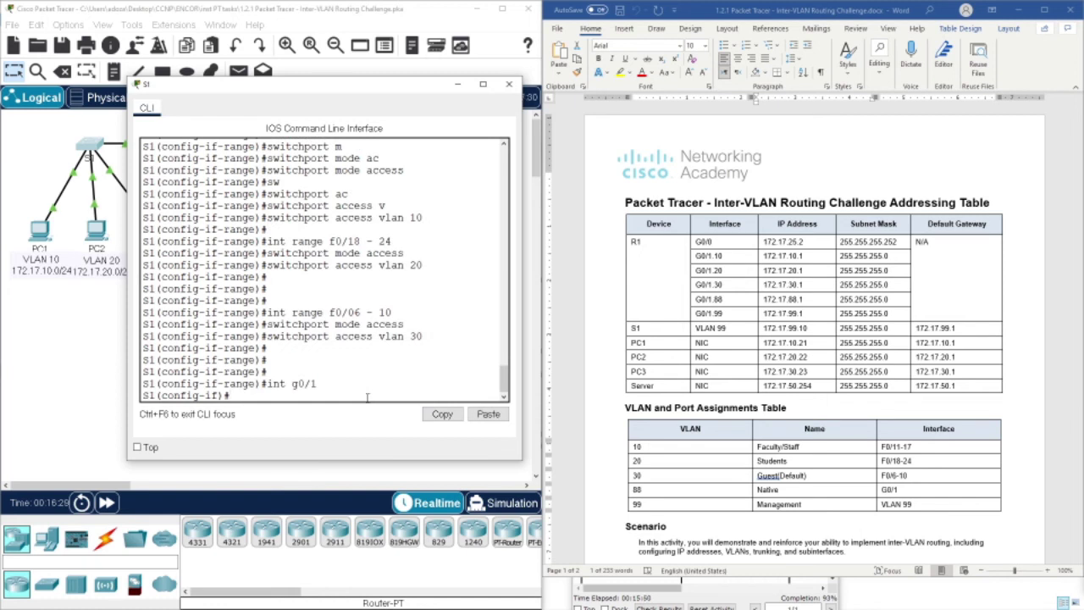
text(sw)
key(Tab)
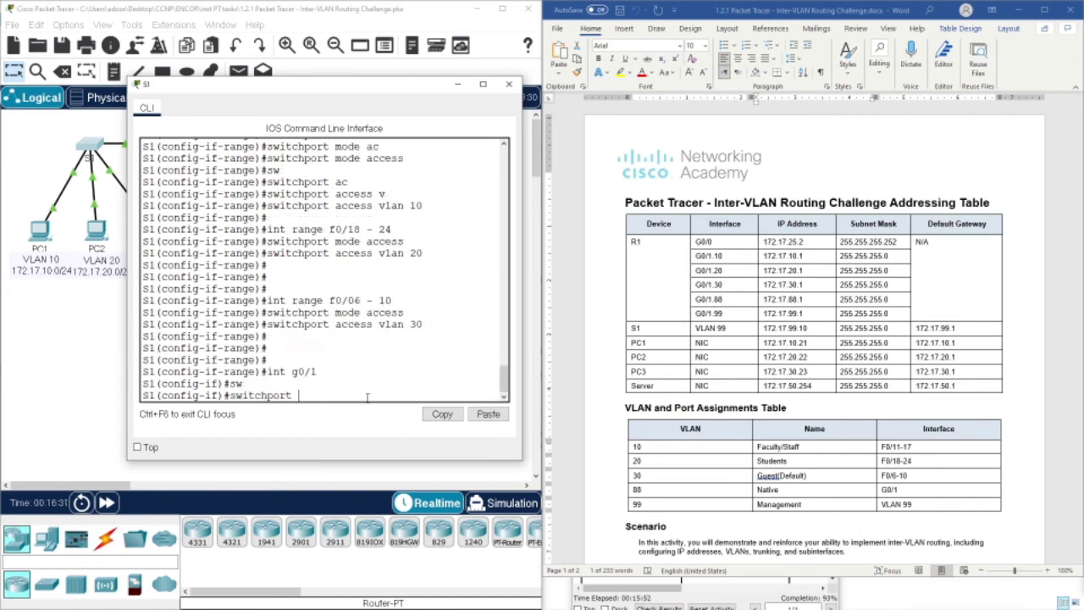
text(t)
key(Tab)
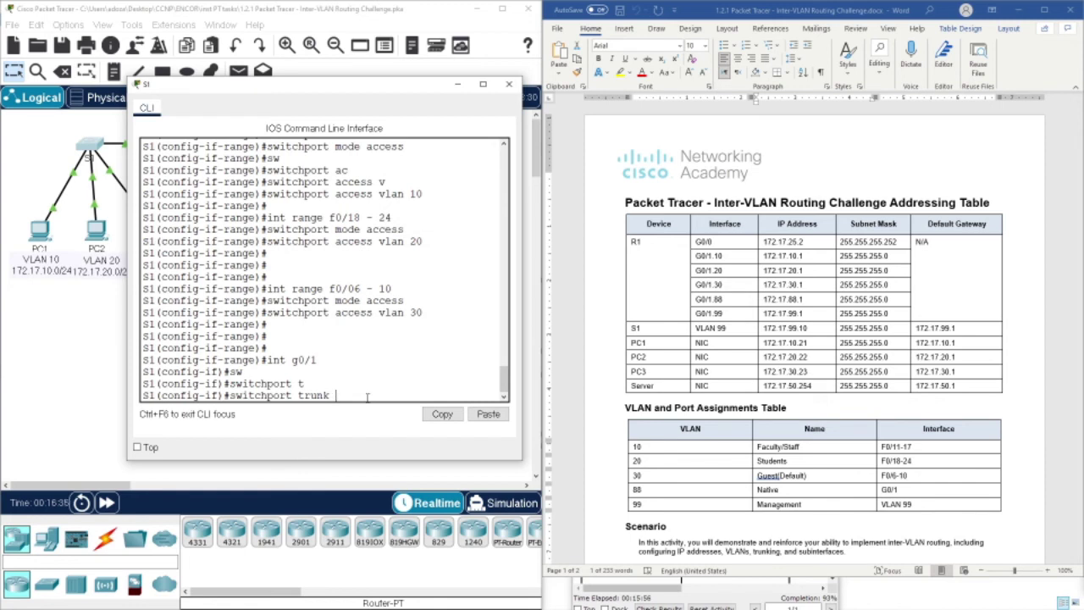
text(n)
key(Tab)
text(v)
key(Tab)
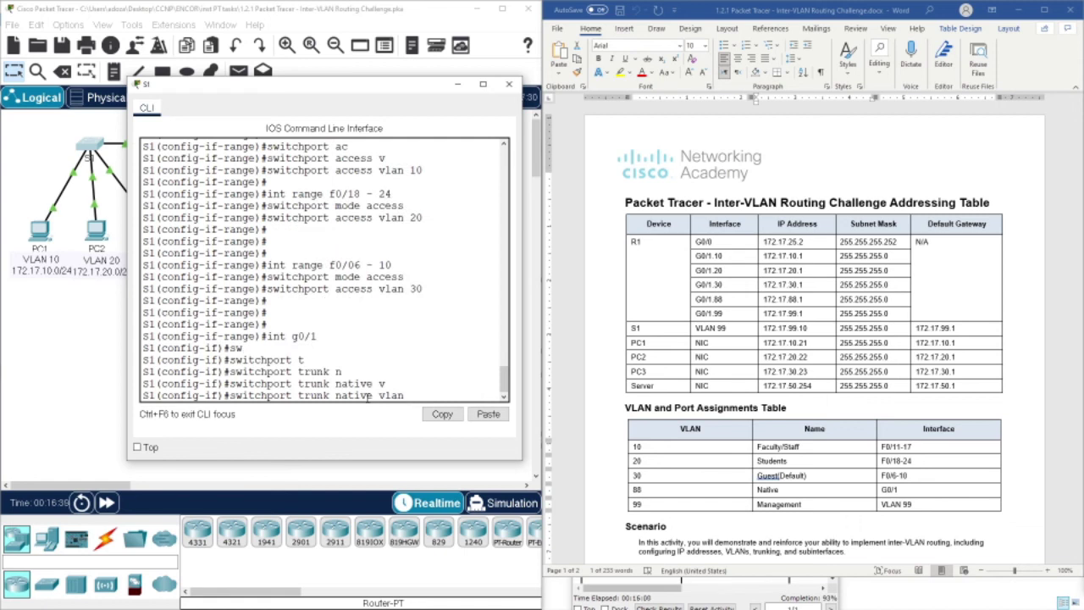
text(88)
drag(298, 384, 337, 384)
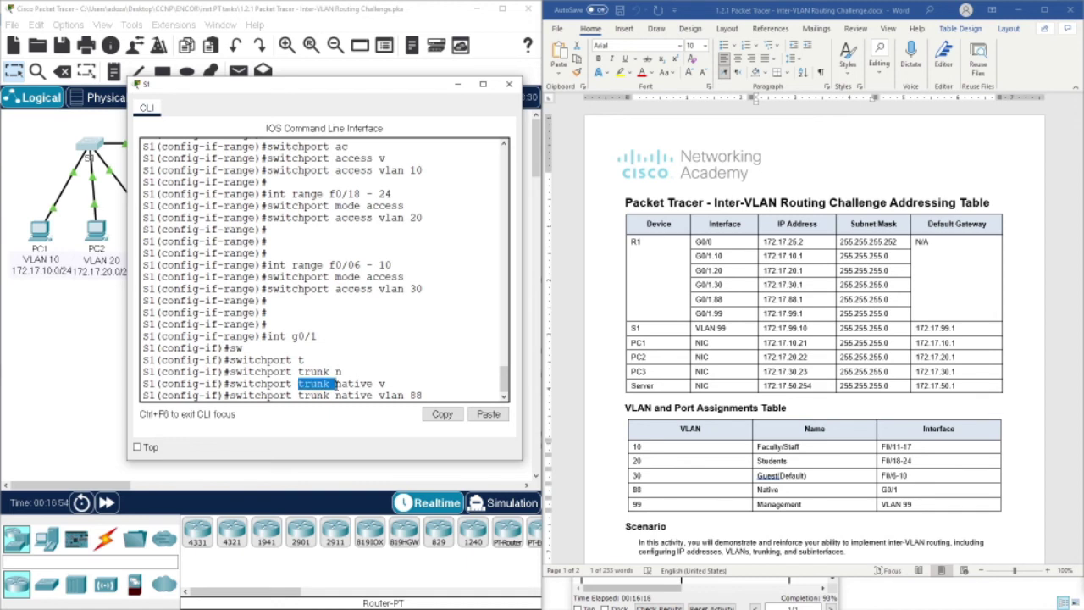
click(336, 386)
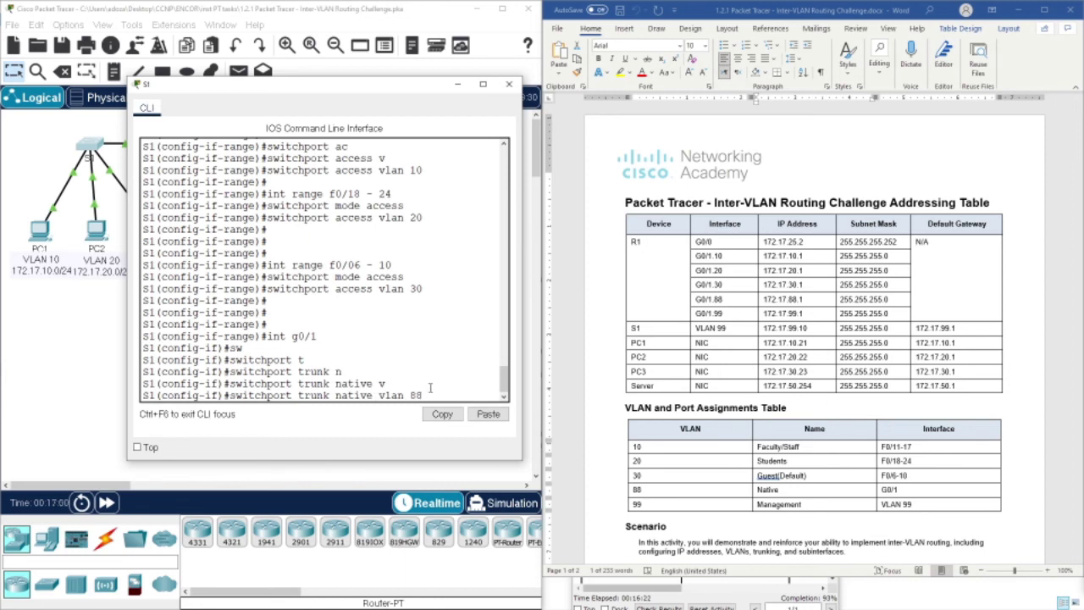
key(Return)
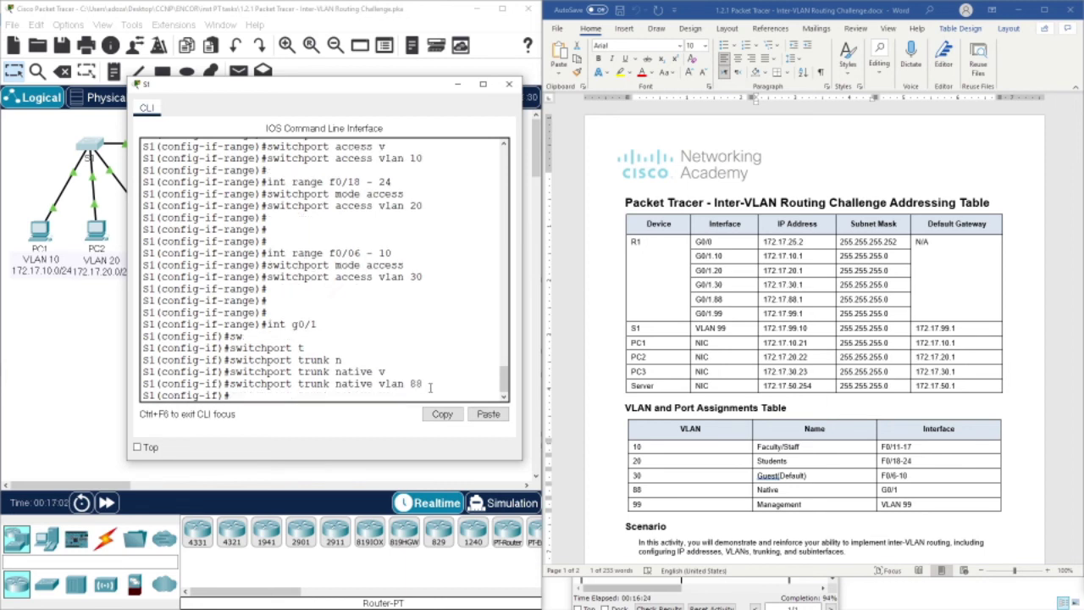
key(Return)
key(Return)
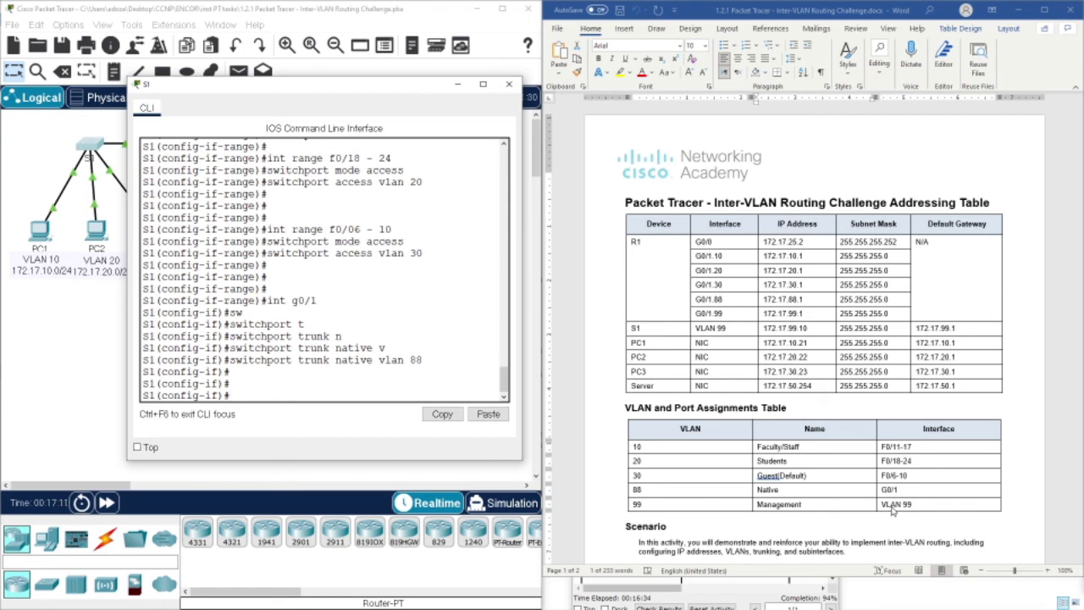
- Review the remaining challenge instructions and the port ranges in the VLAN and Port Assignments Table to identify S1's unassigned ports
click(703, 332)
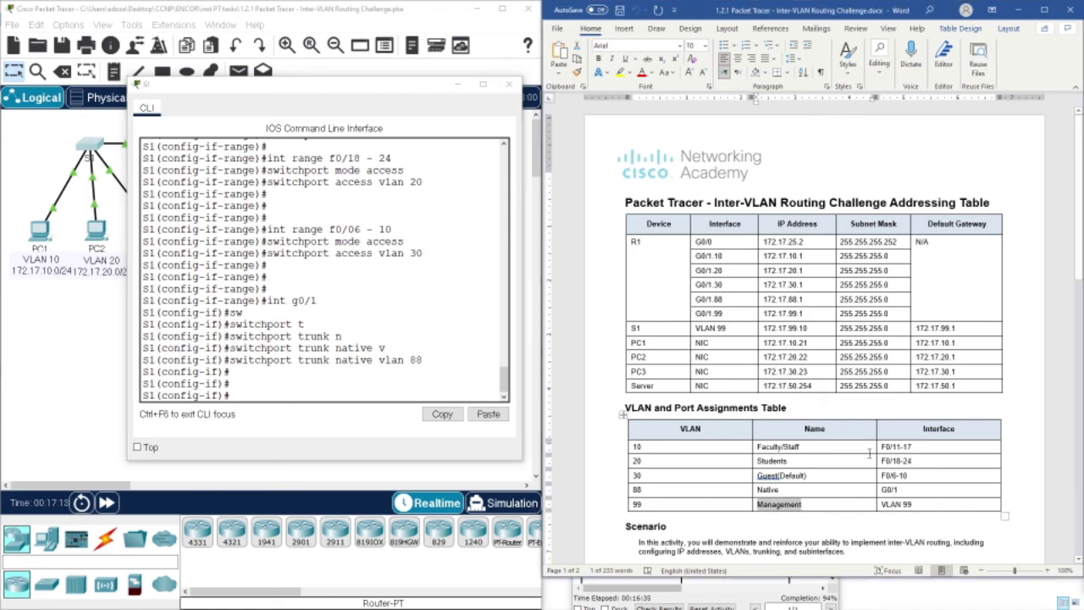
click(911, 506)
scroll(846, 449, down, 2)
scroll(782, 396, up, 2)
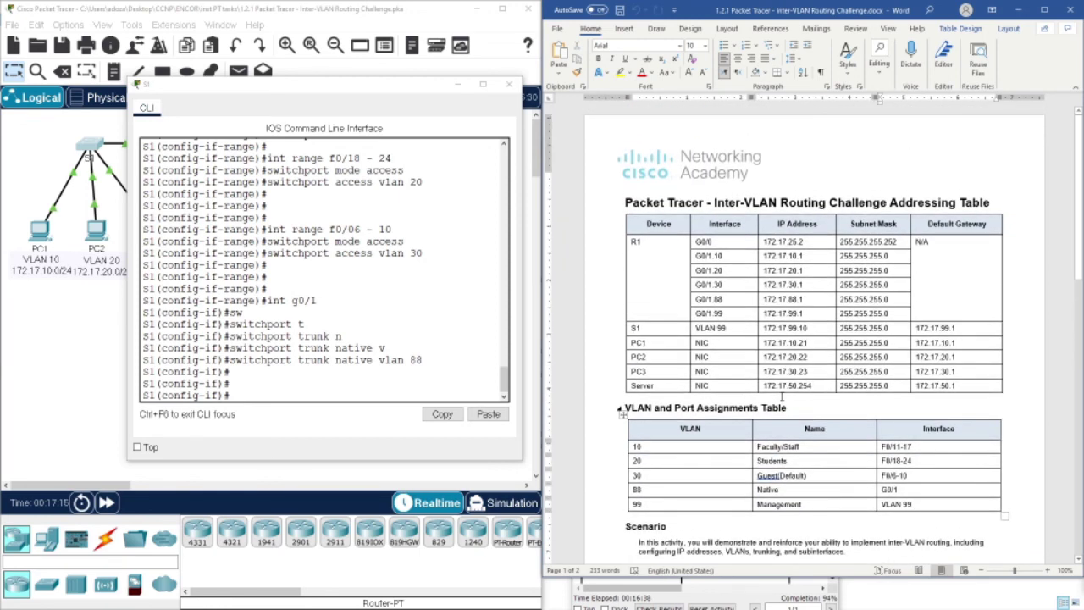
scroll(782, 396, down, 3)
scroll(780, 397, down, 3)
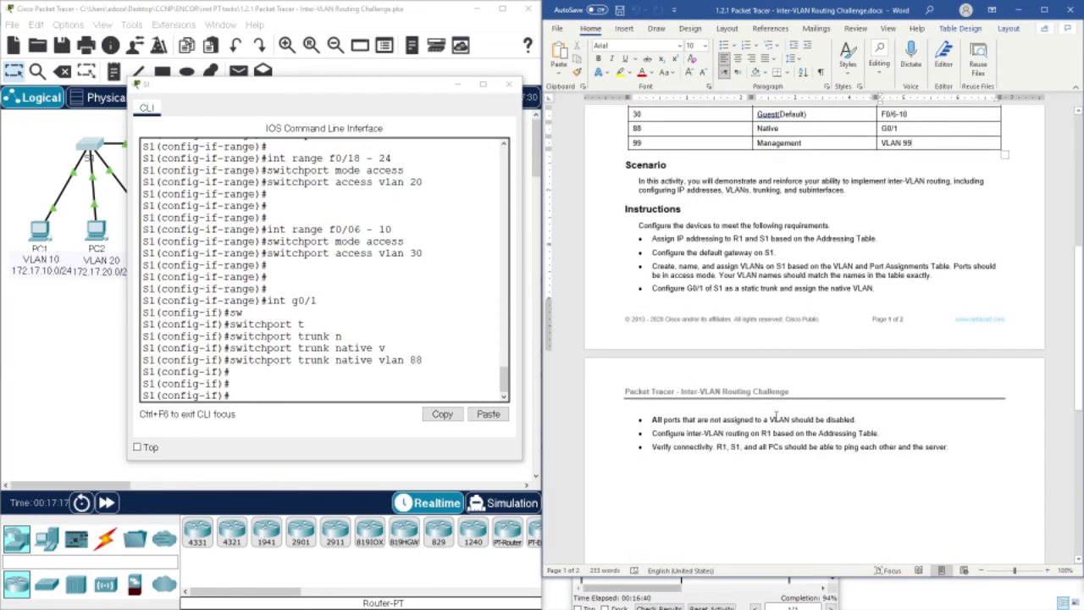
scroll(703, 452, up, 4)
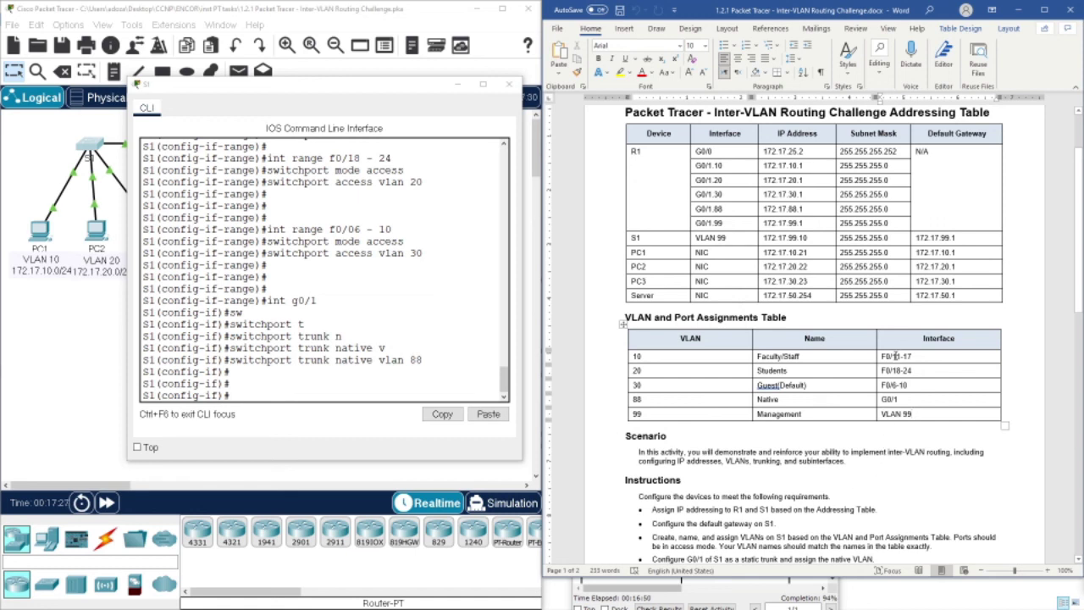
drag(894, 356, 912, 359)
click(899, 360)
drag(890, 371, 907, 385)
click(899, 376)
click(893, 397)
click(353, 396)
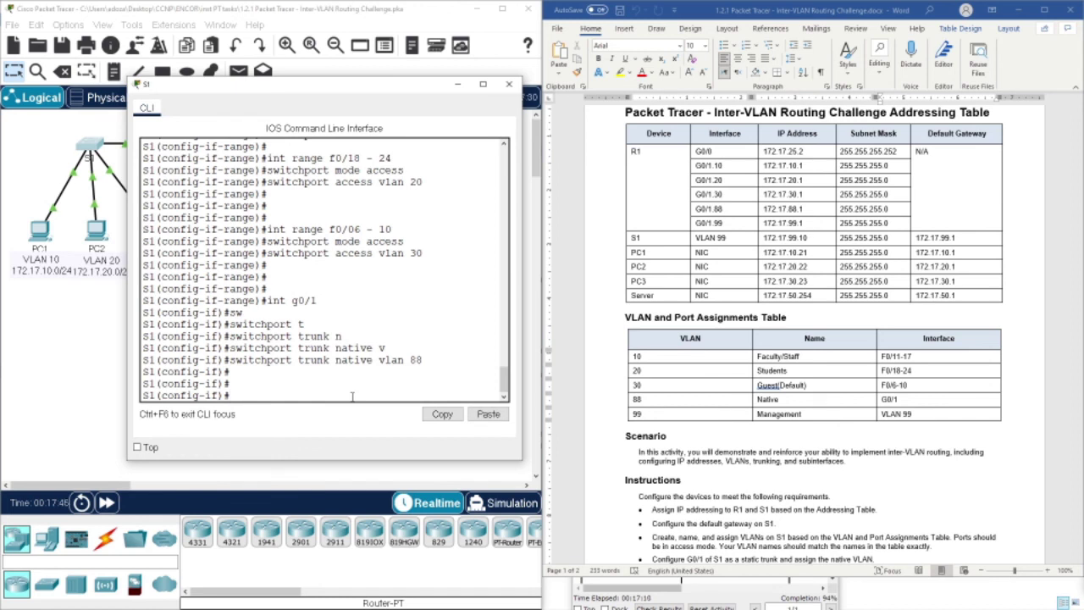
text(int r)
key(Tab)
key(Tab)
text(an)
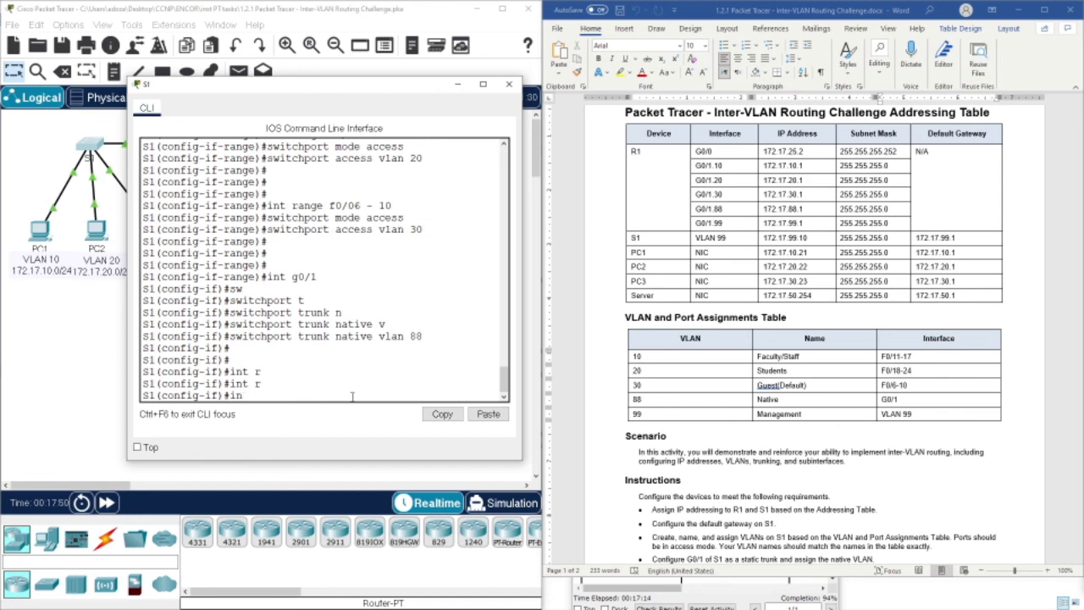
key(Return)
- Return S1 to global configuration mode and select the unassigned ports as interface range f0/1-5 , g0/2
text(exit)
key(Return)
key(Return)
key(Return)
text(i)
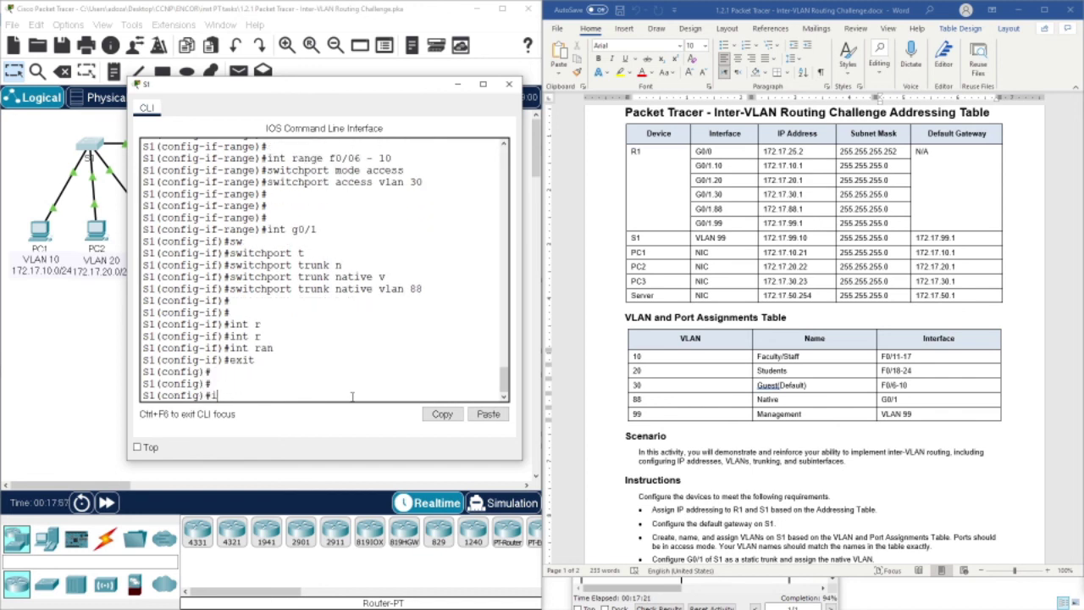
text(nt ra)
key(Tab)
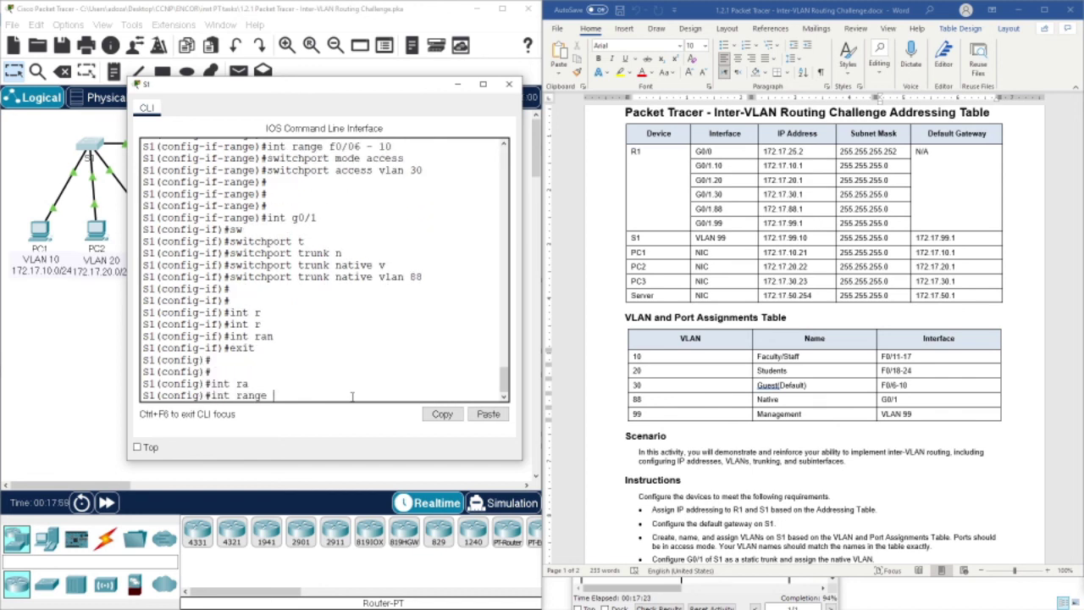
text(f0/1-5 , g0/2)
key(Return)
- Shut down all ports in the selected unassigned range on S1
text(sho)
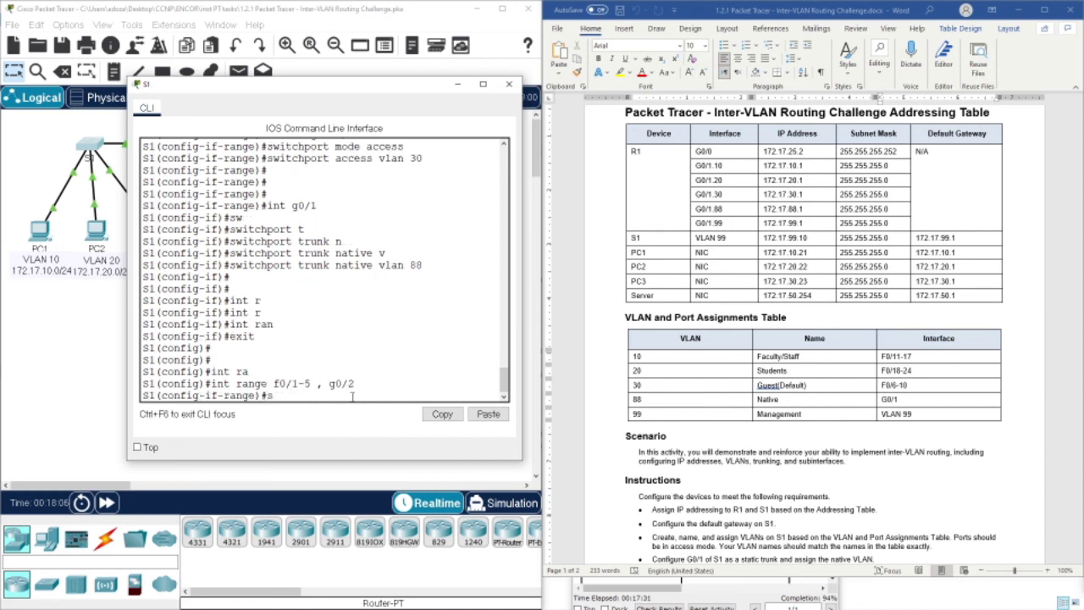
key(Tab)
key(BackSpace)
key(Tab)
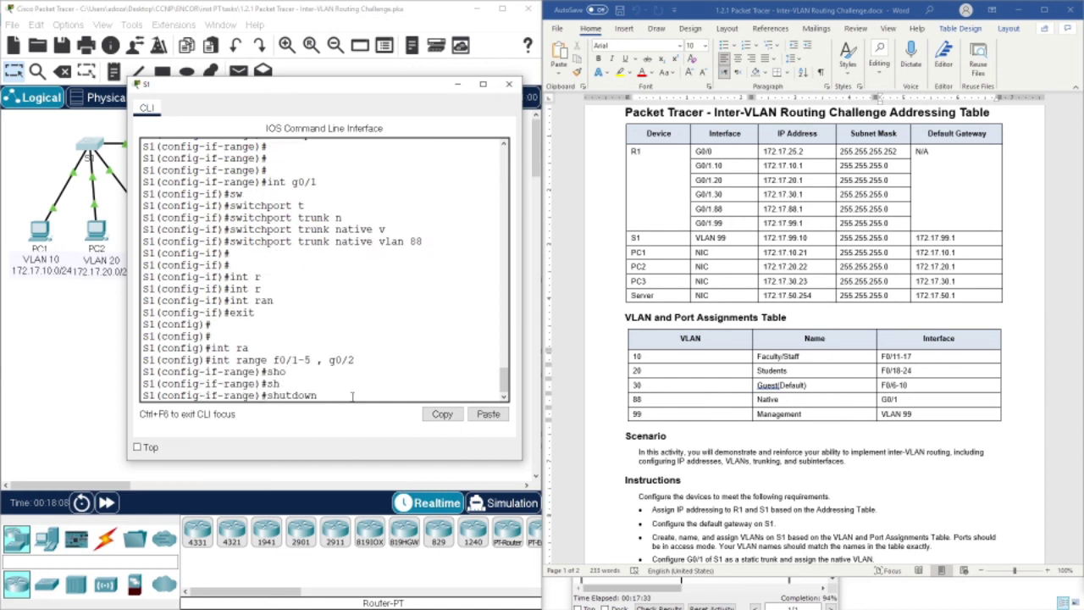
key(Return)
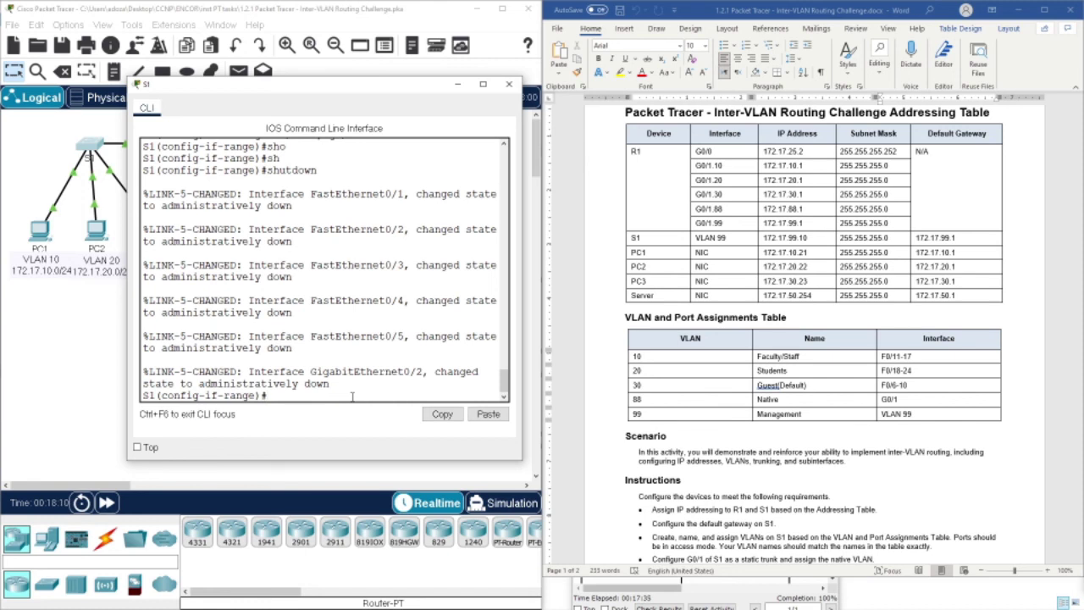
- Exit interface range configuration on S1 and close the switch's window
key(Return)
key(Return)
key(Return)
key(Return)
text(exit)
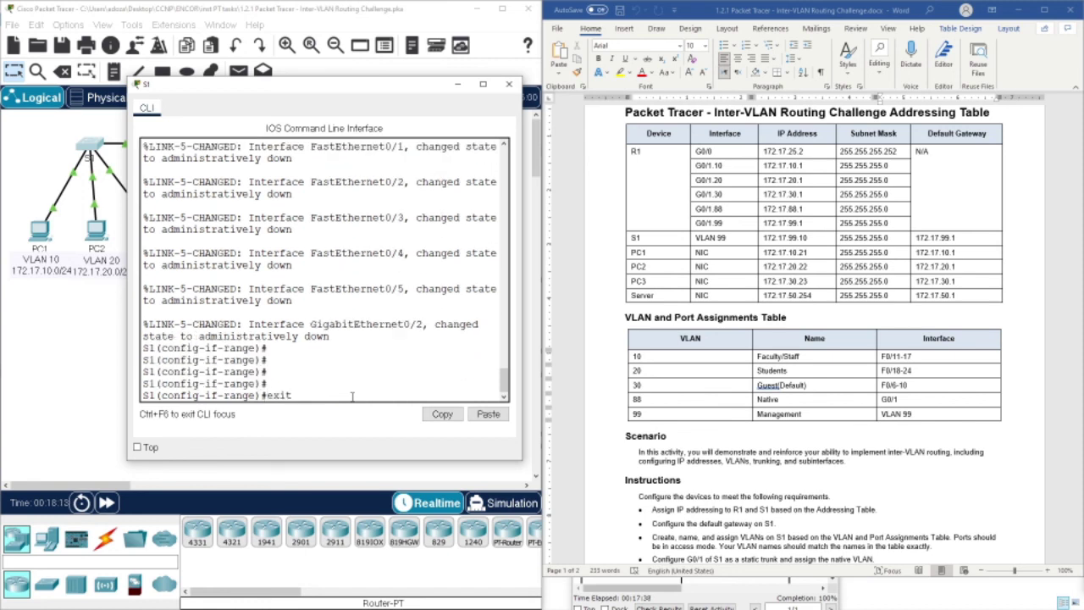
key(Return)
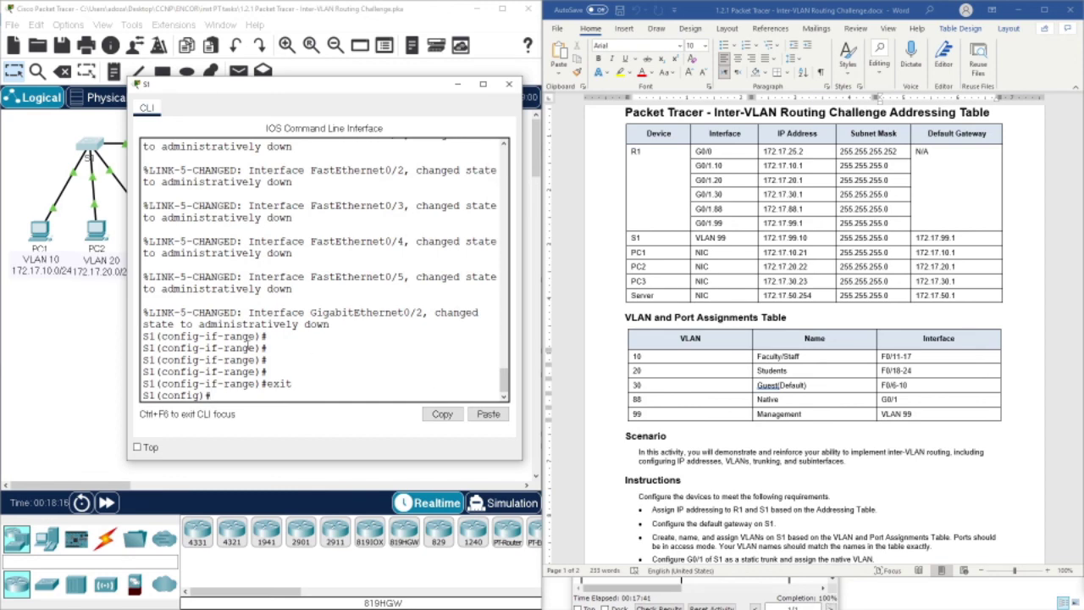
click(508, 84)
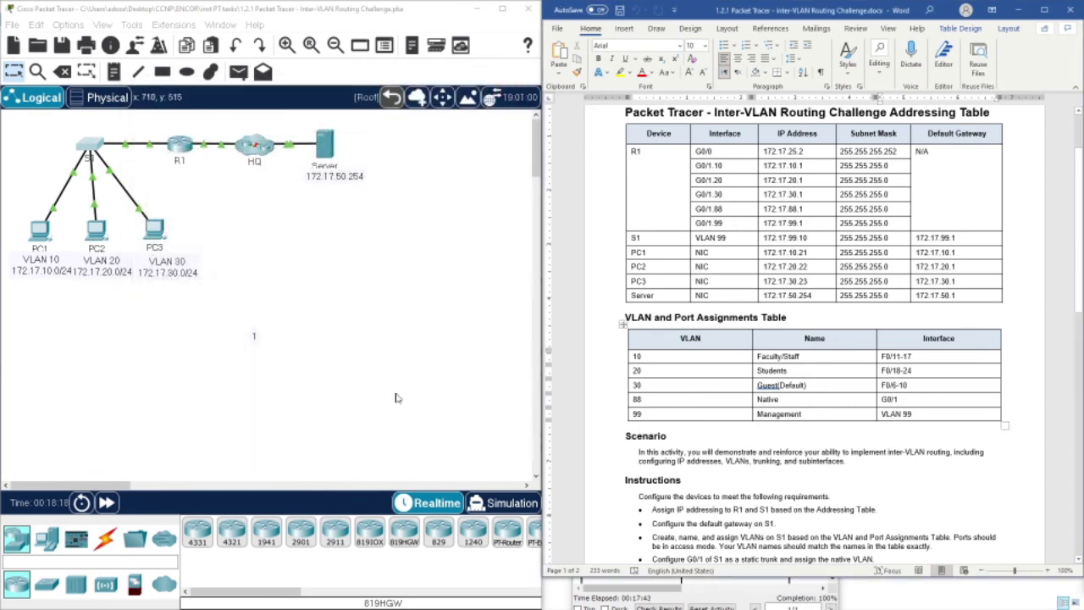